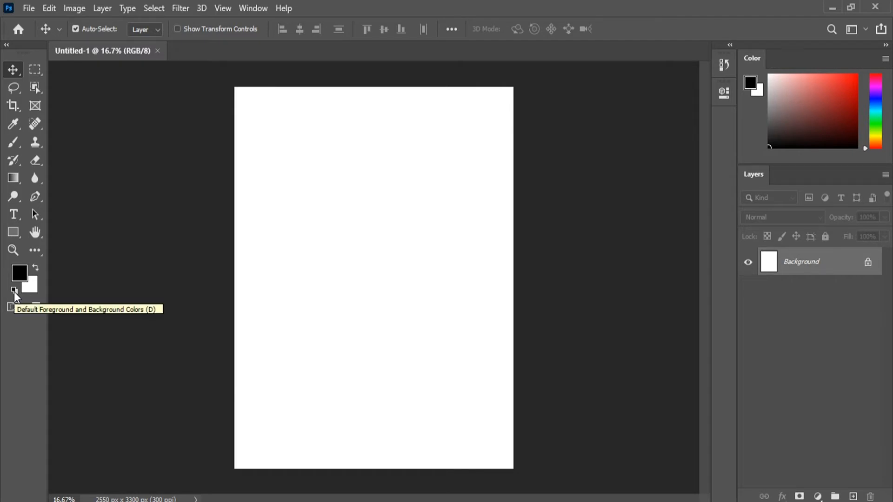
Step: Swap the foreground and background colors back and forth several times
click(36, 267)
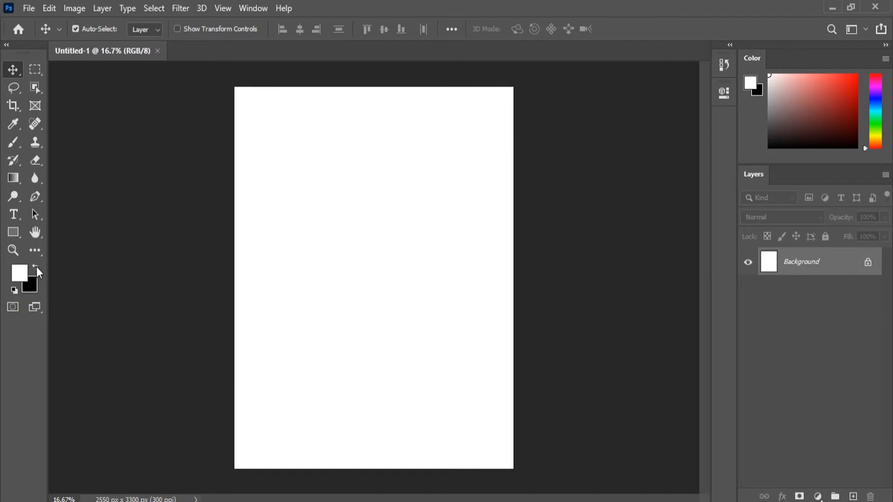
click(36, 267)
click(36, 266)
click(37, 267)
click(37, 267)
Step: Set the foreground color to red, ff0000
click(24, 277)
click(373, 155)
text(ff0000)
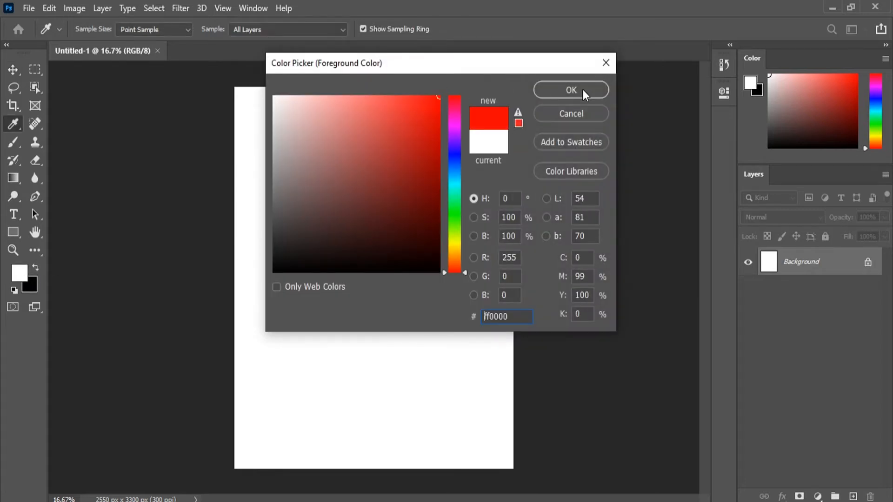
click(591, 97)
Step: Set the background color to green, 4cc92f, and return to the Move tool
click(31, 289)
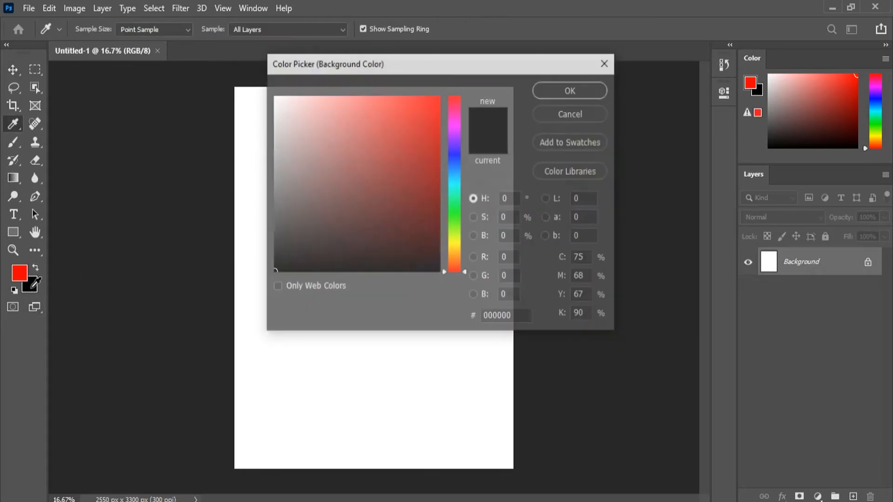
click(456, 215)
click(400, 133)
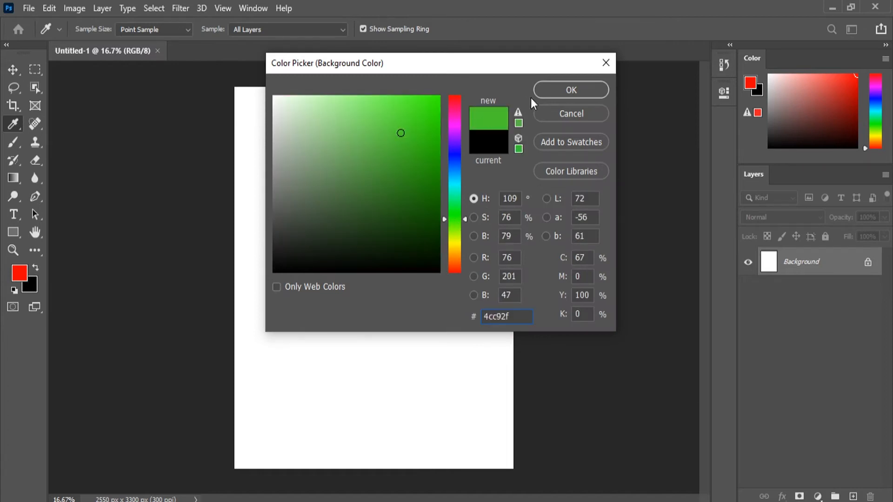
click(542, 93)
key(v)
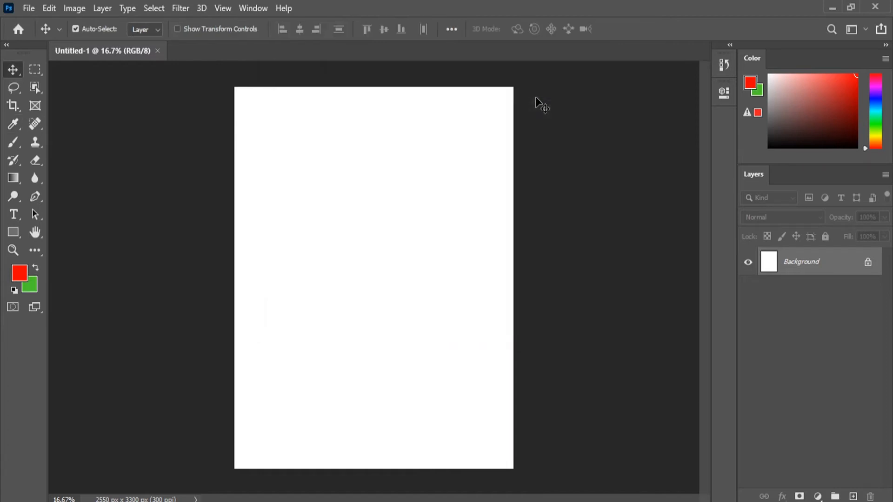
Step: Swap the red and green foreground and background colors back and forth, and reset them to the defaults
click(34, 270)
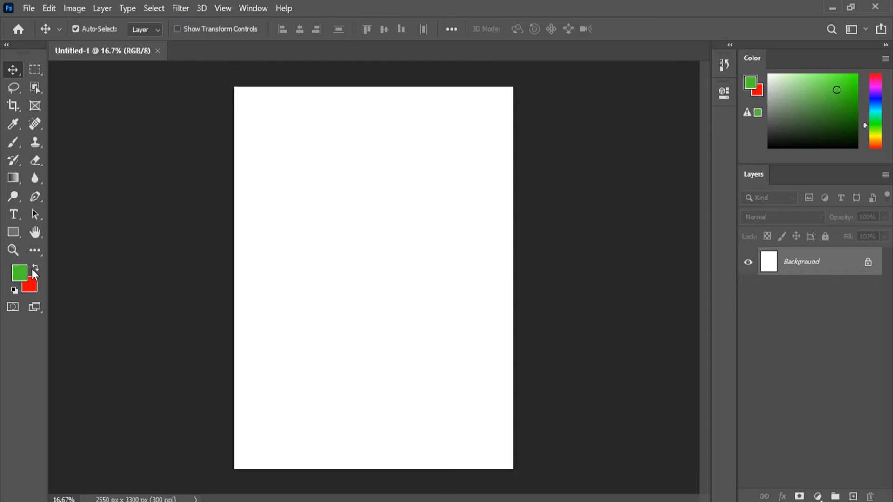
click(33, 269)
click(33, 270)
click(33, 270)
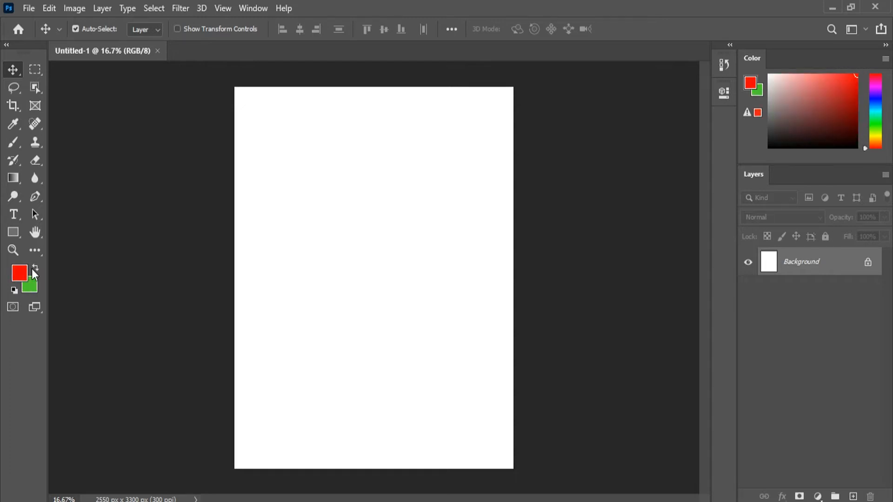
click(14, 291)
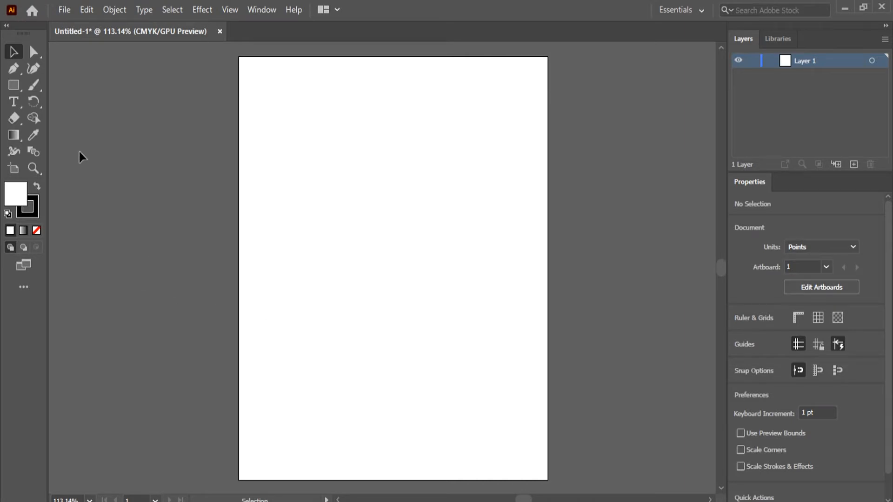
Step: In Illustrator, activate the Rectangle tool and set the fill color to orange, E29E05
click(12, 84)
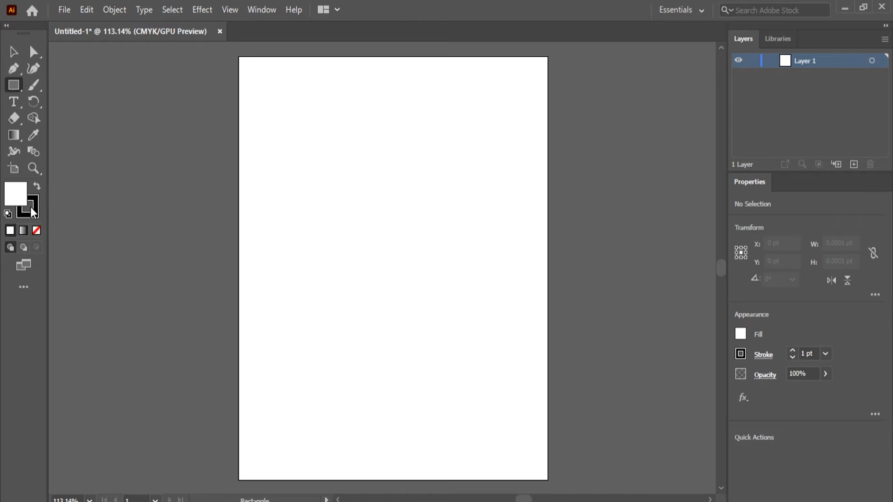
double_click(14, 191)
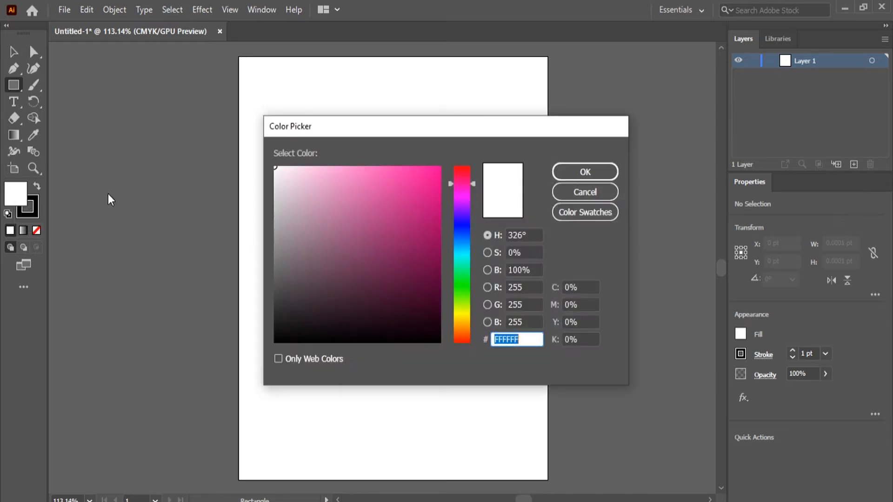
drag(357, 219, 462, 323)
click(456, 251)
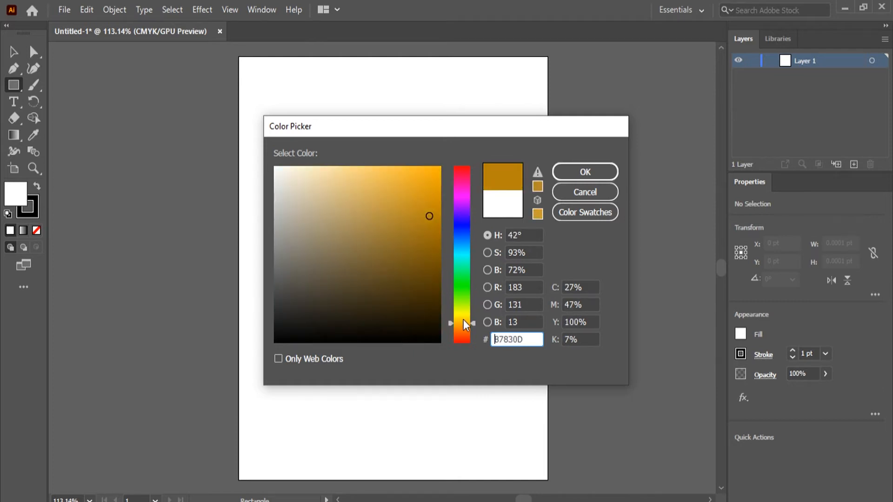
click(426, 200)
drag(426, 200, 438, 186)
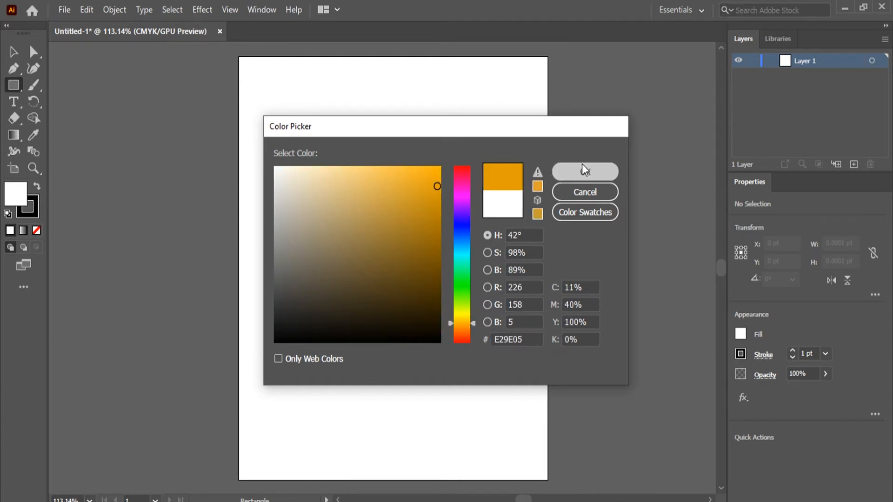
click(581, 165)
Step: Draw a rectangle about 291 by 300 pt on the upper part of the artboard and deselect it
drag(289, 122, 437, 282)
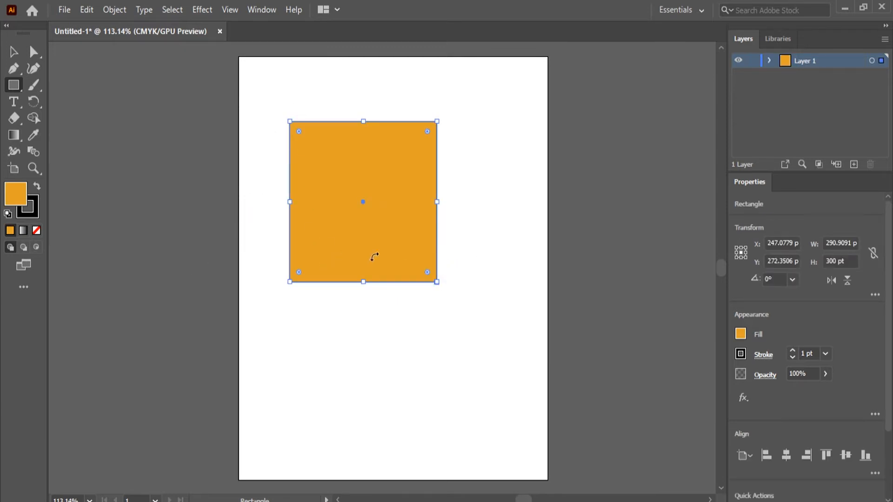
key(v)
click(183, 228)
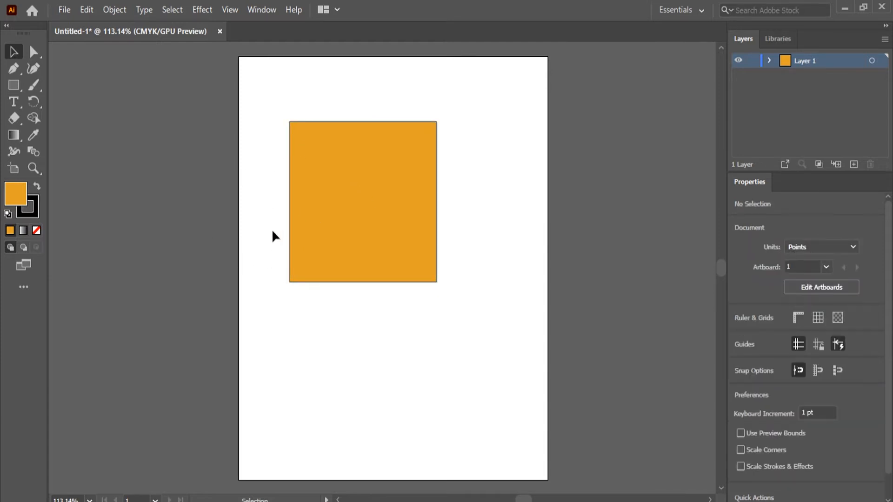
Step: Select the orange rectangle and increase its stroke weight incrementally to 103 pt
scroll(272, 231, up, 7)
scroll(468, 163, down, 2)
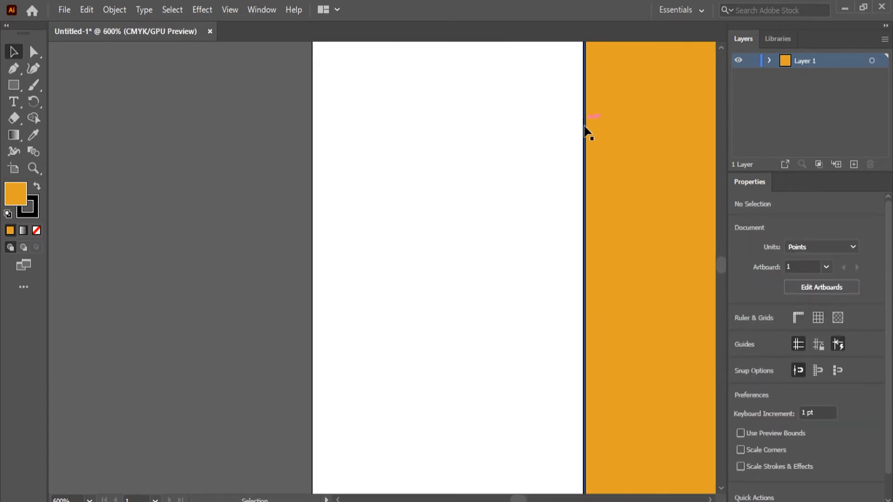
scroll(467, 268, down, 6)
scroll(646, 331, up, 1)
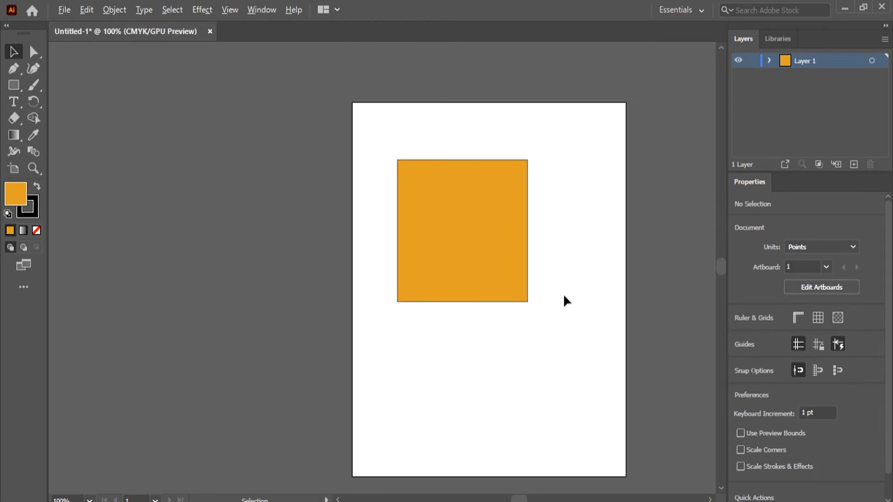
scroll(564, 300, up, 1)
click(401, 173)
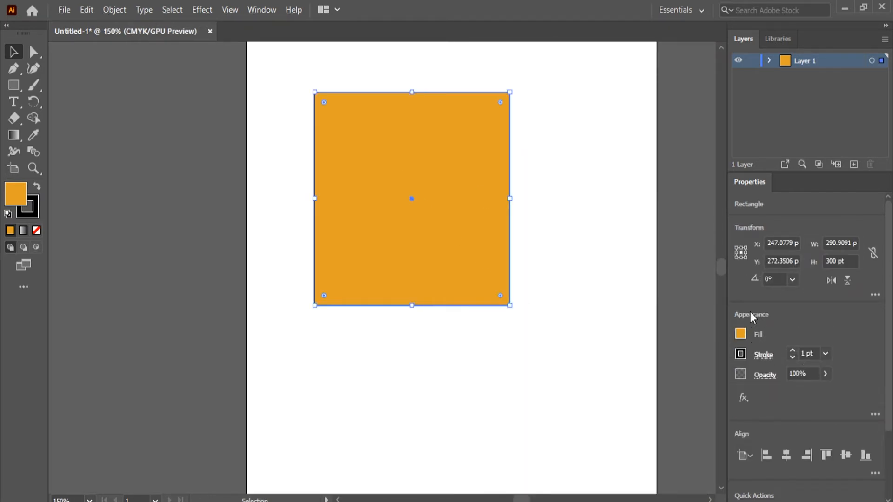
click(792, 350)
click(792, 350)
click(791, 350)
click(791, 350)
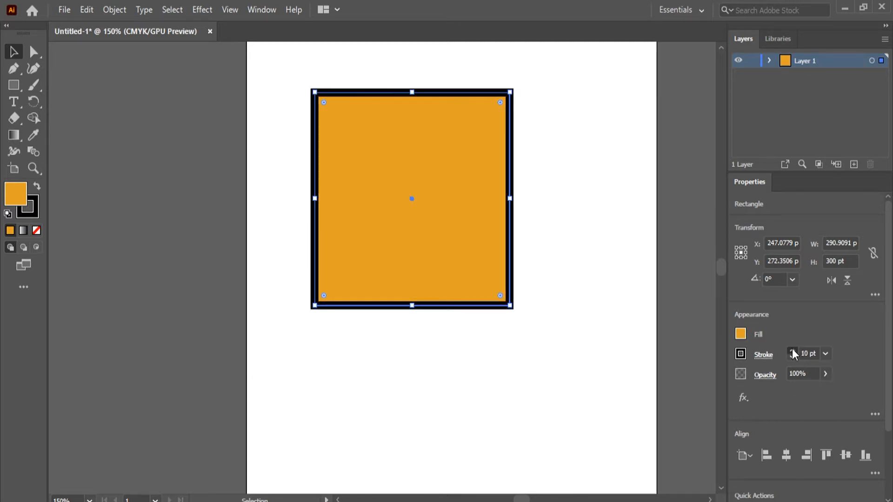
click(791, 350)
click(792, 350)
click(791, 350)
click(791, 350)
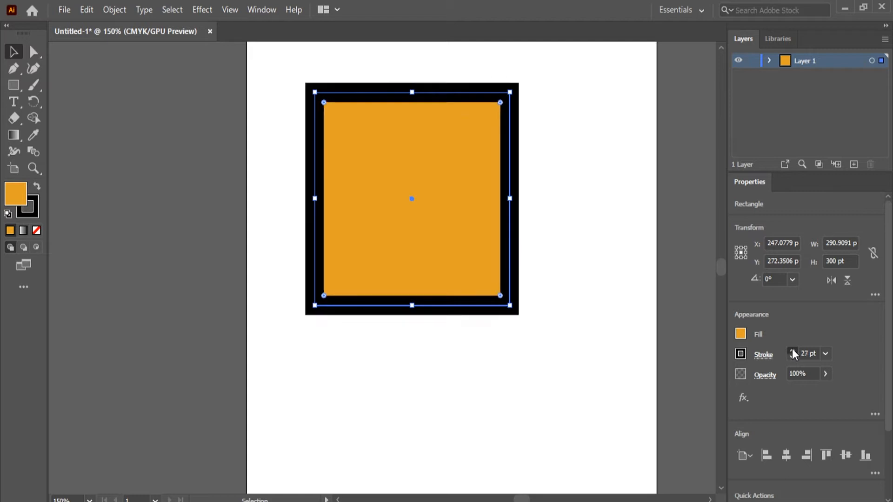
click(791, 349)
click(791, 350)
click(792, 350)
click(792, 350)
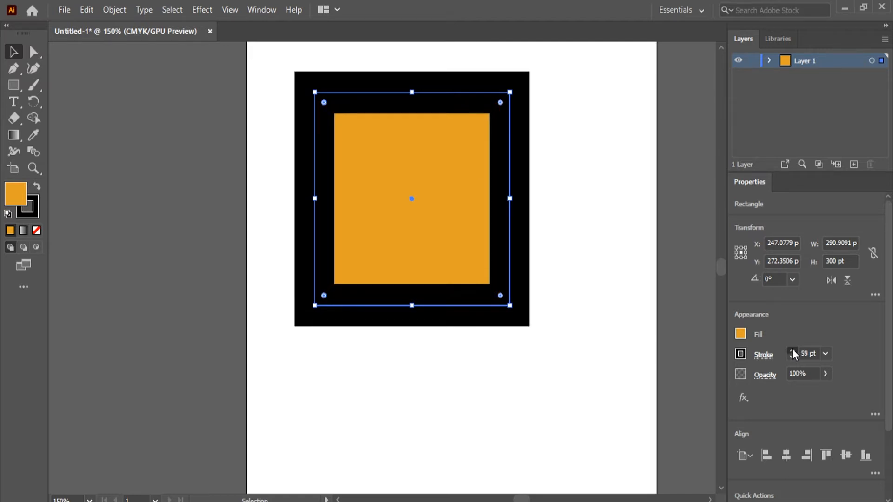
click(792, 350)
click(792, 349)
click(791, 350)
click(791, 350)
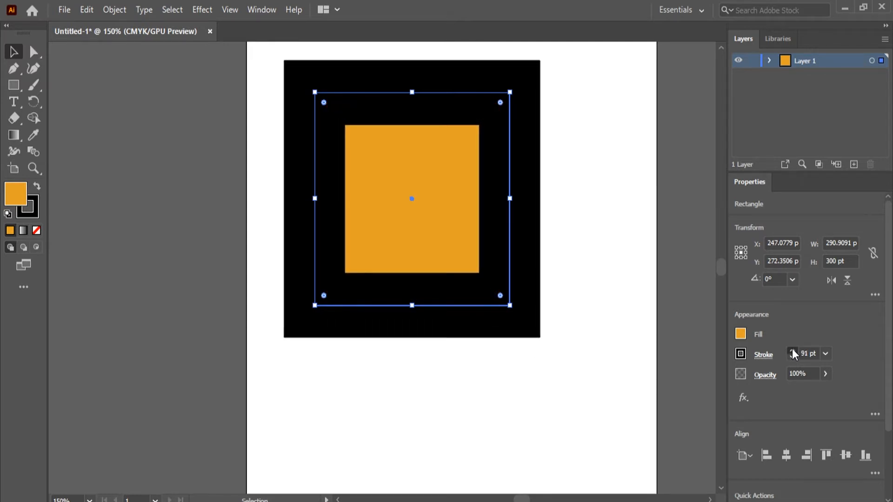
click(792, 349)
click(792, 349)
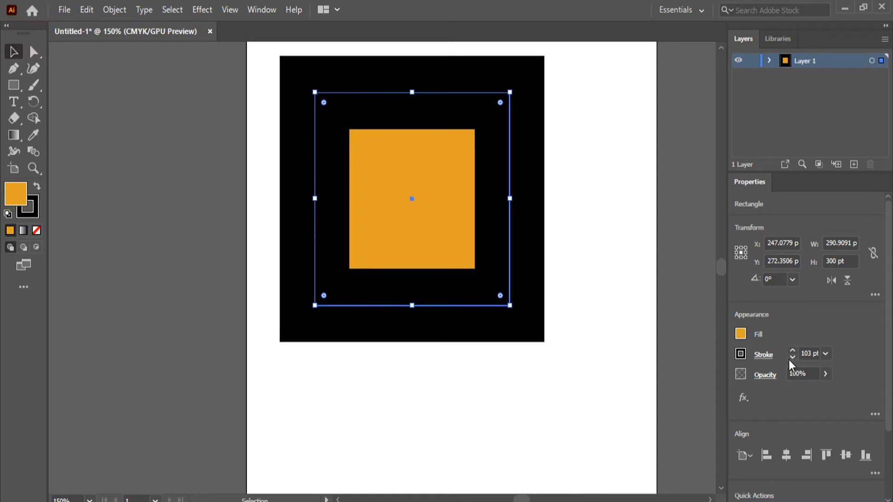
Step: Set the orange rectangle's stroke weight to 10 pt
double_click(804, 353)
text(10)
key(Return)
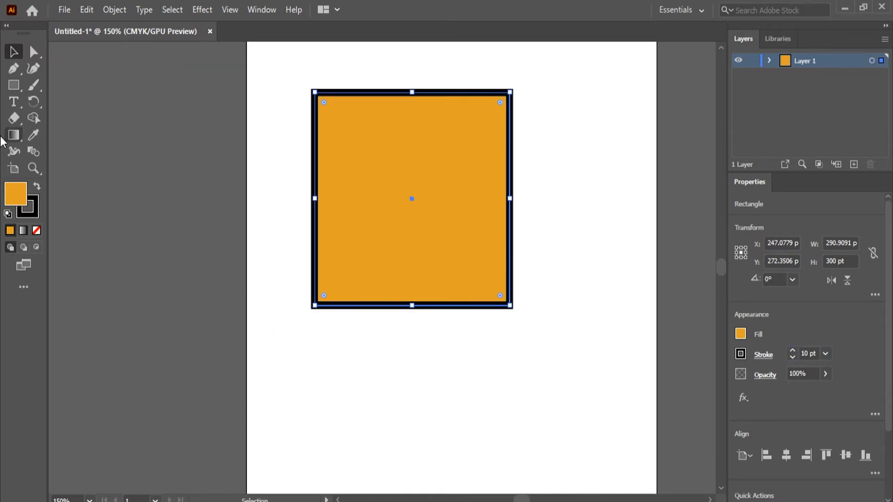
Step: Deselect the rectangle and set the fill color for new objects to tan, AF893C
click(76, 231)
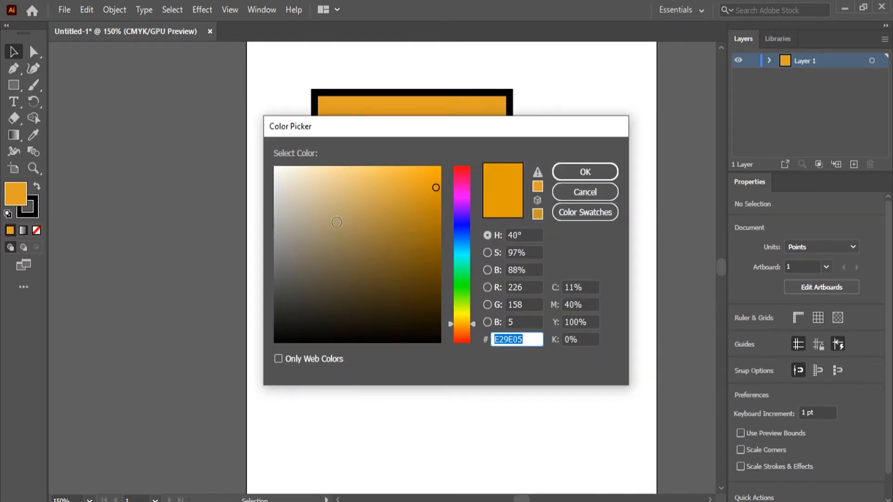
mouse_move(403, 197)
mouse_down()
mouse_move(378, 308)
mouse_move(299, 191)
mouse_move(385, 221)
mouse_up()
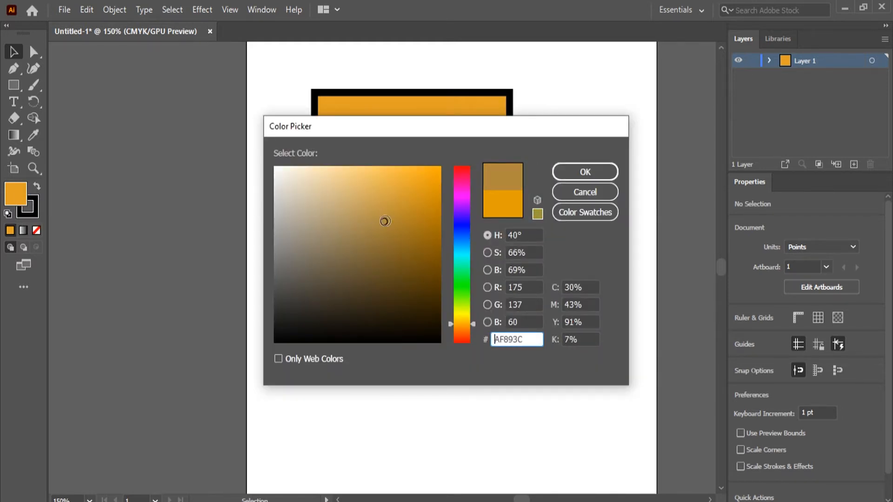
click(587, 177)
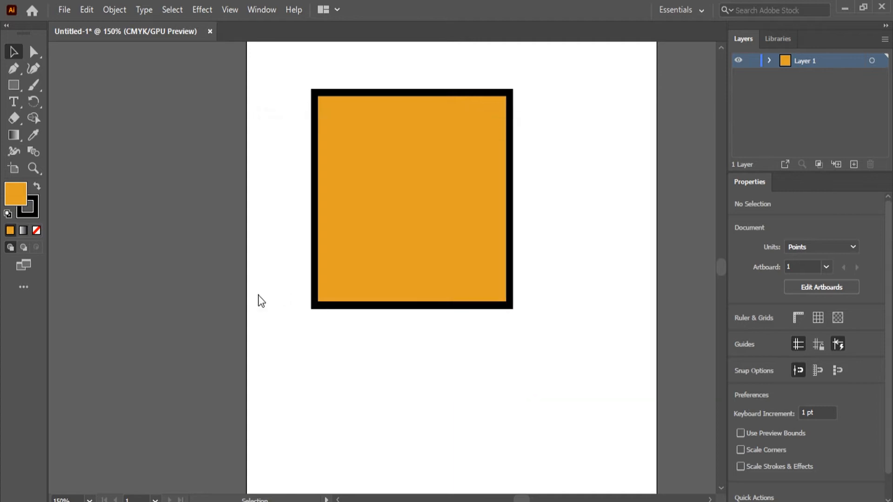
Step: Set the stroke color for new objects to dark red, C 21.68, M 96.9, Y 100, K 14.36
double_click(34, 210)
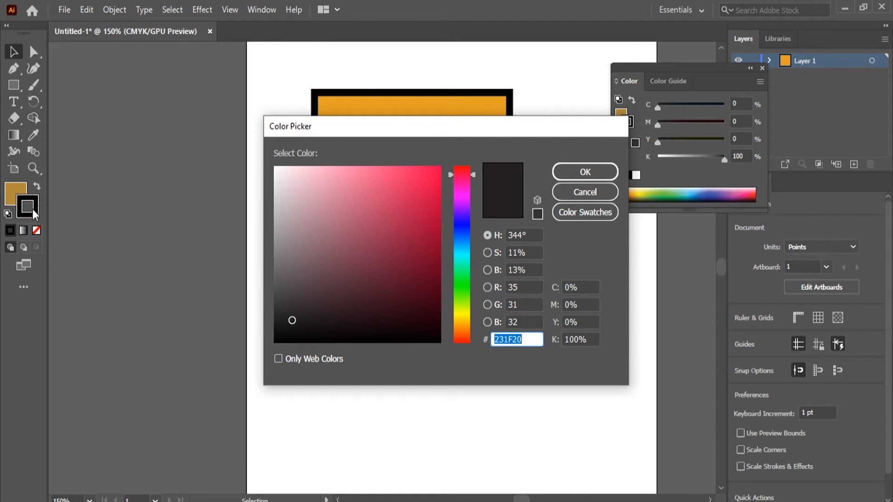
drag(460, 237, 457, 223)
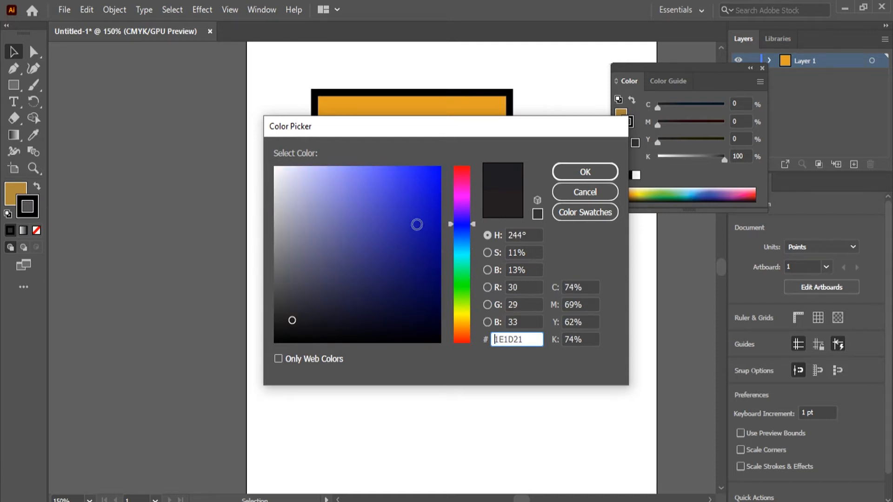
click(438, 191)
mouse_move(438, 190)
mouse_down()
mouse_move(417, 251)
mouse_move(459, 339)
mouse_up()
drag(424, 229, 429, 221)
click(566, 177)
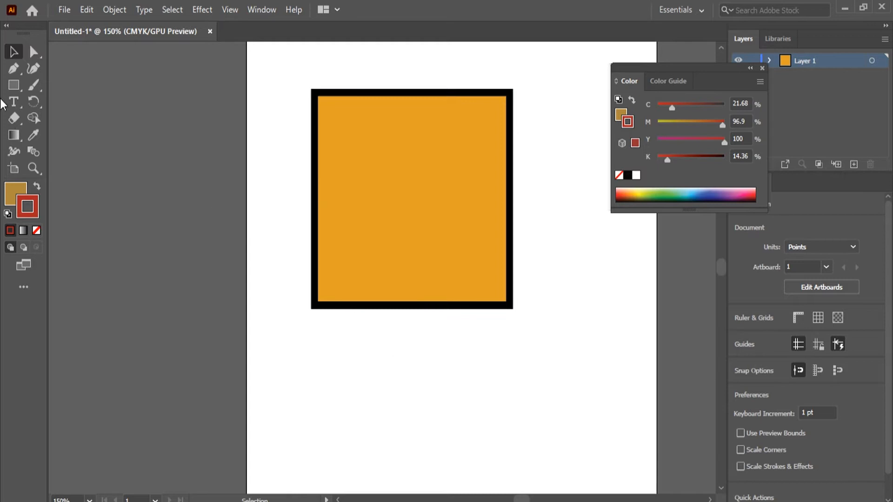
Step: Draw a second, wider-than-tall rectangle below the orange one using the tan fill and red stroke
click(15, 88)
mouse_move(297, 342)
mouse_down()
mouse_move(408, 398)
mouse_move(467, 481)
mouse_move(455, 454)
mouse_up()
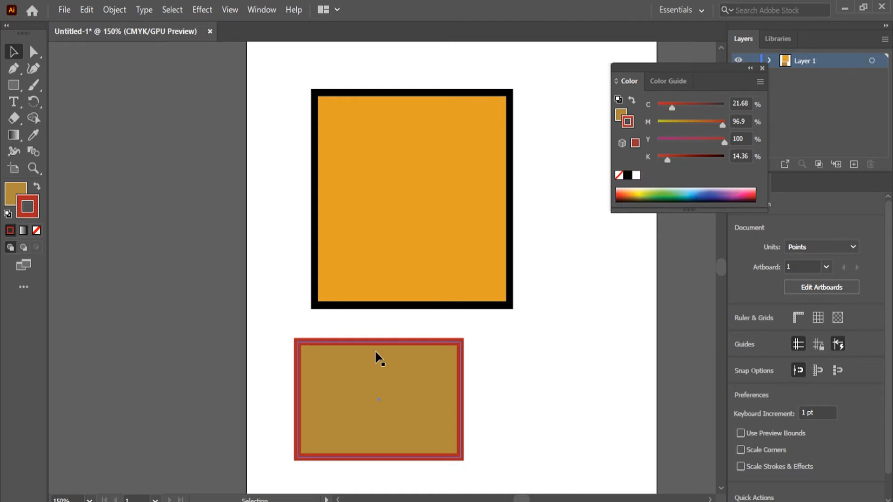
Step: Draw a closed, curved freeform shape with the Pen tool beside the tan rectangle and deselect it
key(p)
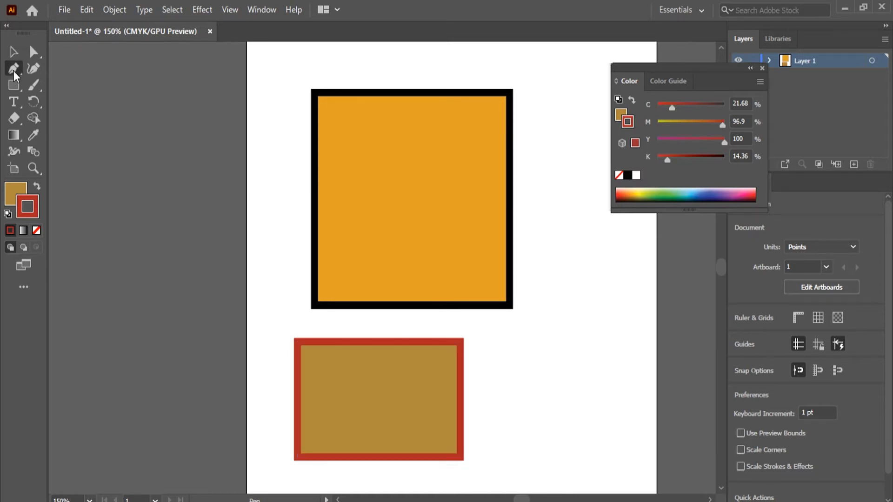
click(568, 287)
drag(510, 384, 507, 472)
drag(611, 458, 640, 420)
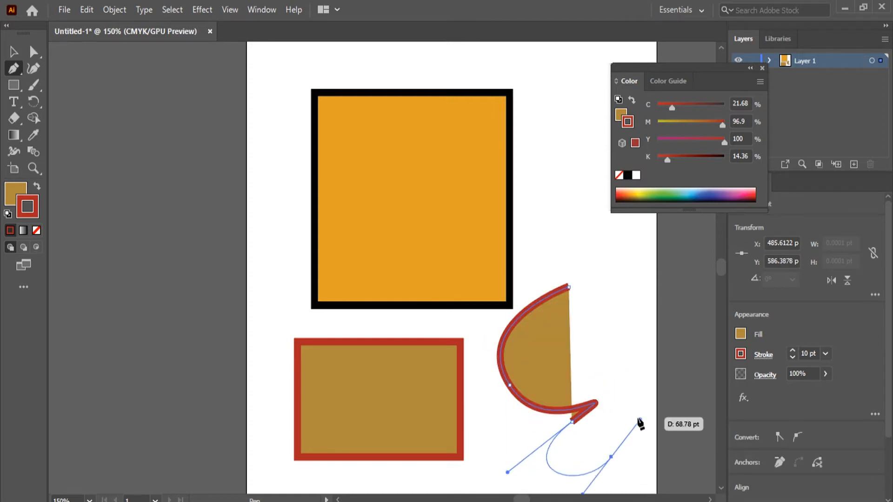
drag(604, 330, 538, 346)
drag(568, 287, 493, 305)
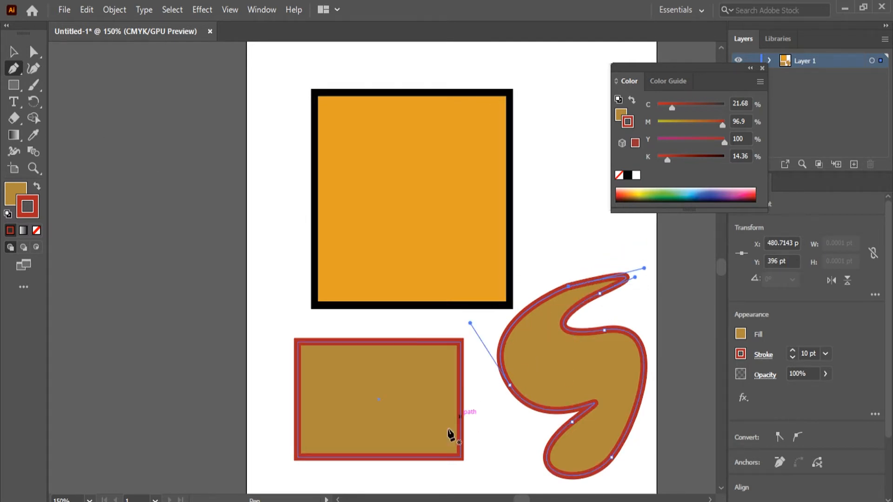
click(14, 51)
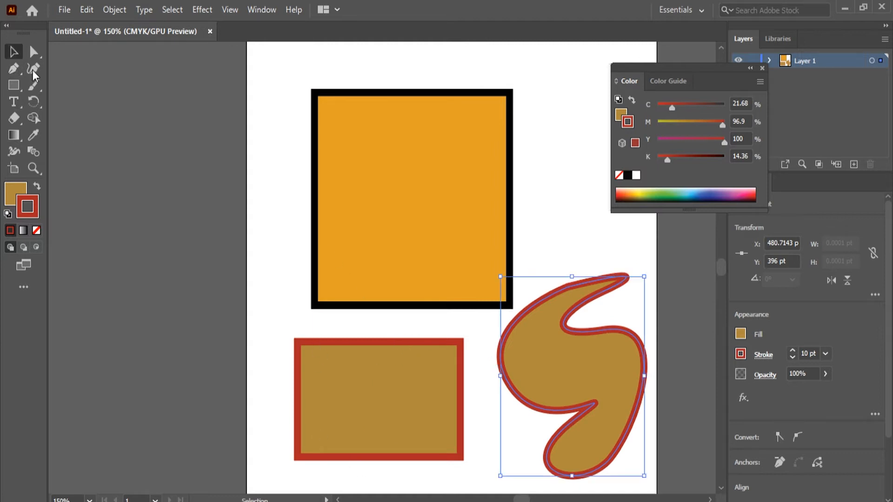
click(170, 320)
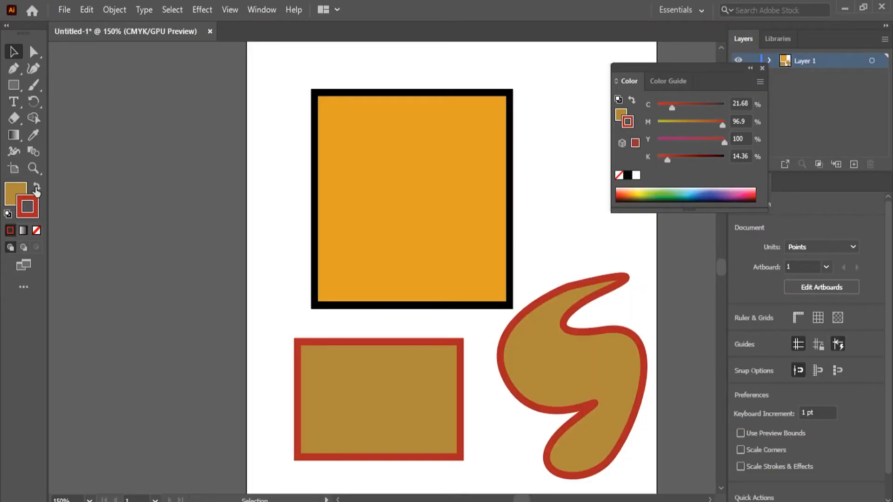
Step: Swap the fill and stroke colors back and forth, ending with a red fill and a tan stroke
click(36, 187)
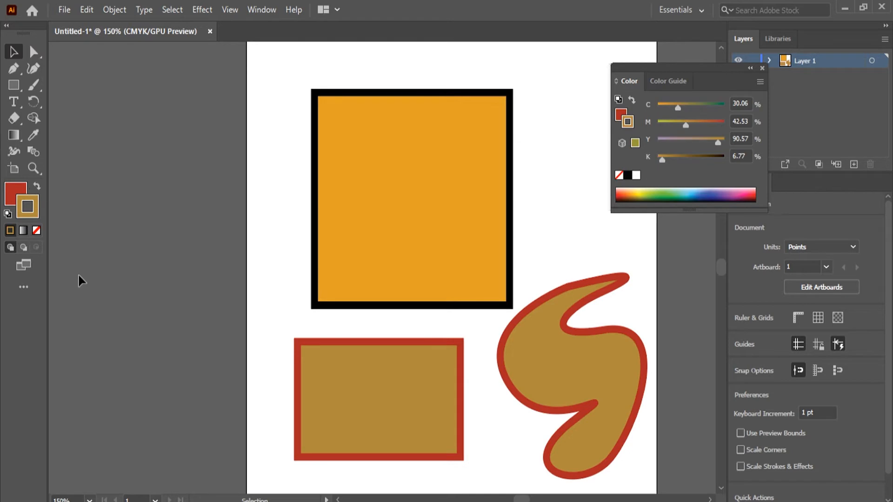
click(36, 186)
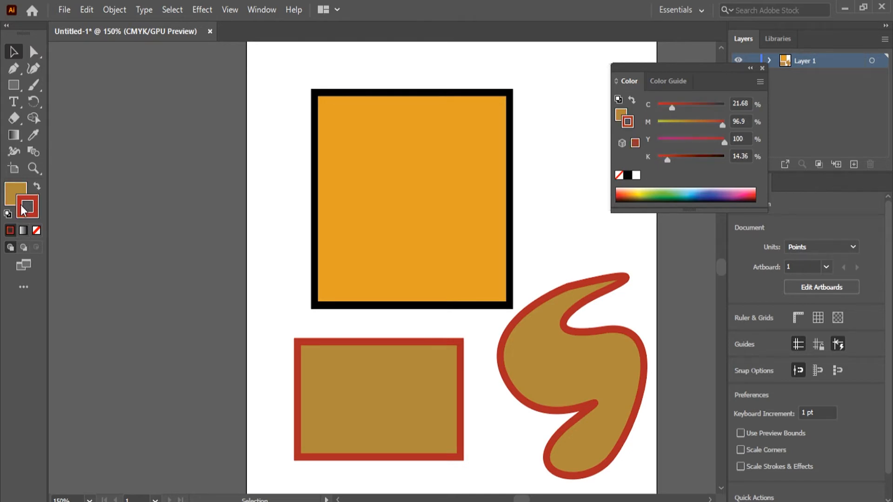
key(shift+x)
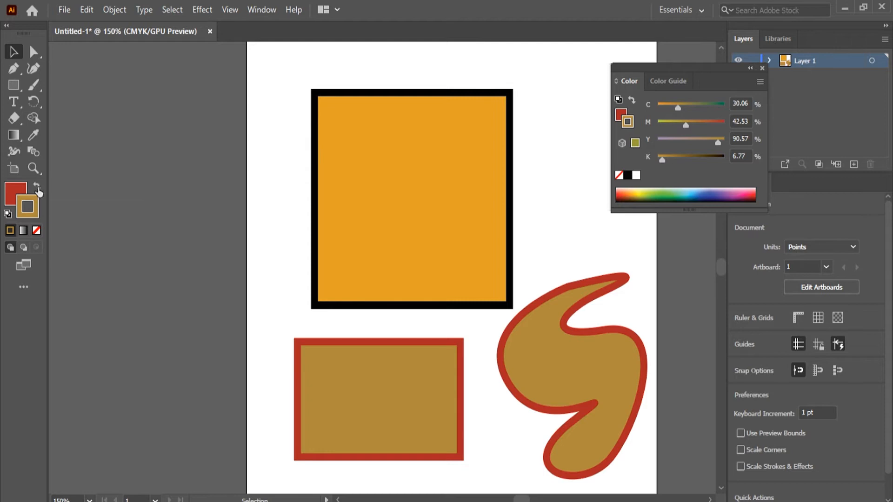
Step: Draw a red square about 133 pt wide inside the orange square and a red rectangle about 96 by 142 pt beside it, then deselect
click(10, 88)
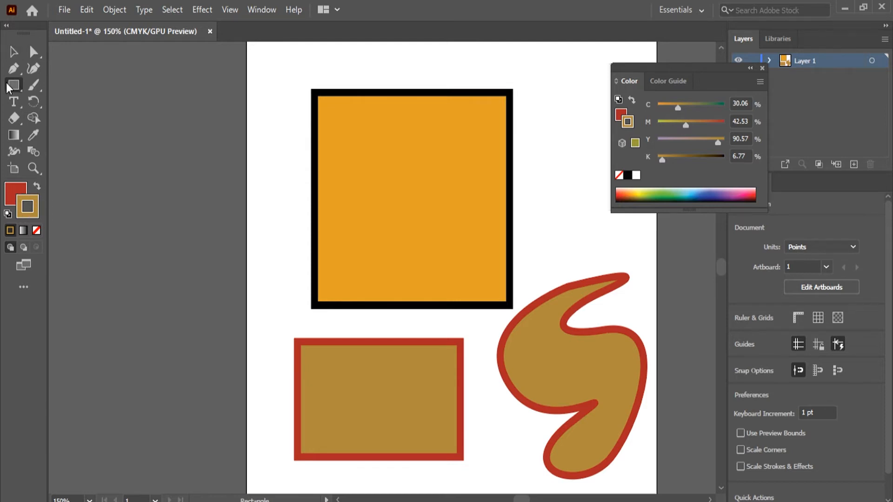
drag(375, 160, 465, 256)
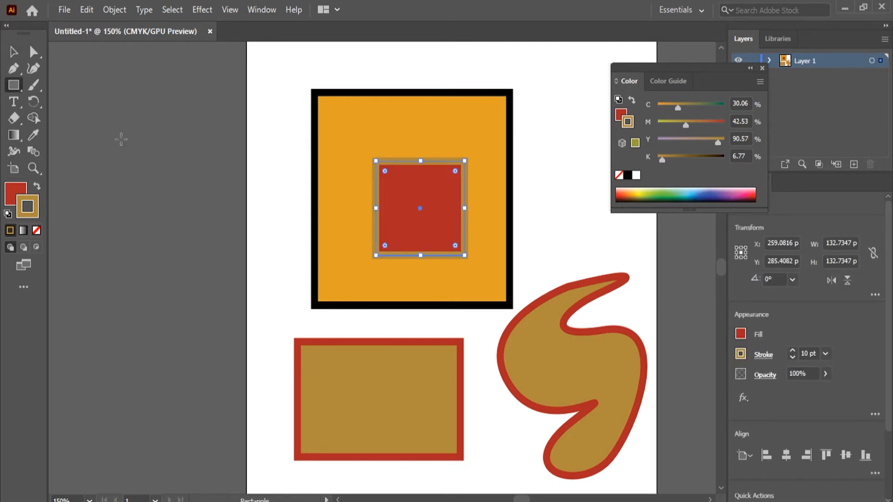
mouse_move(537, 108)
mouse_down()
mouse_move(580, 199)
mouse_move(602, 209)
mouse_up()
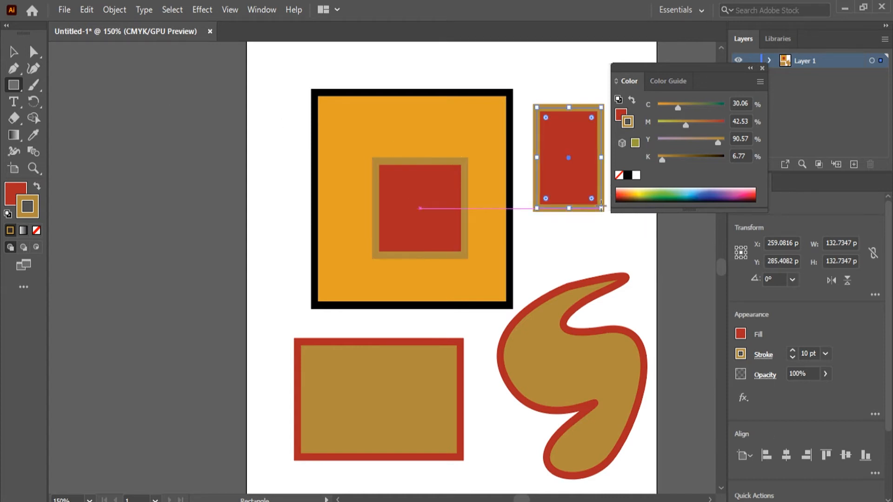
click(761, 67)
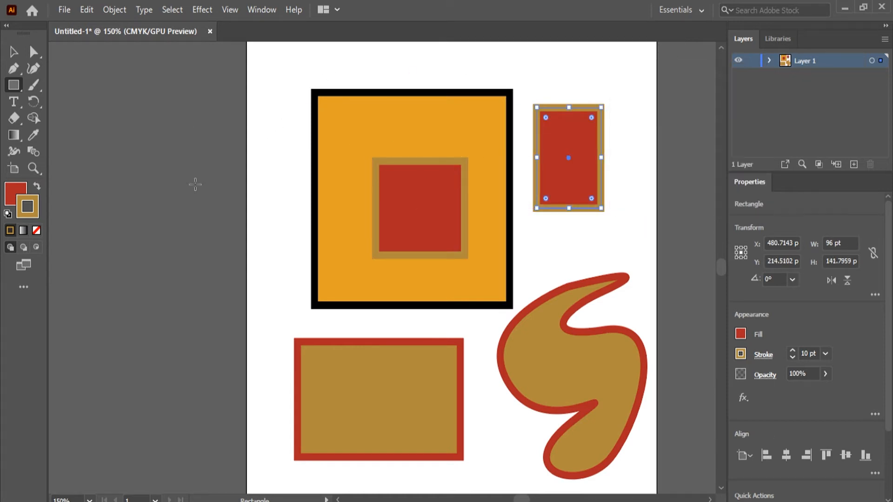
click(11, 53)
click(285, 203)
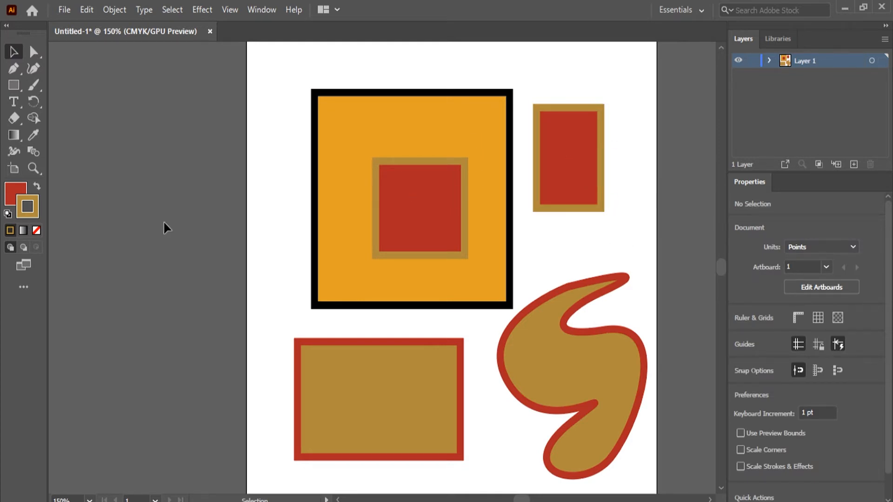
Step: Reset the fill and stroke to their default colors and swap them to a black fill and white stroke
click(8, 215)
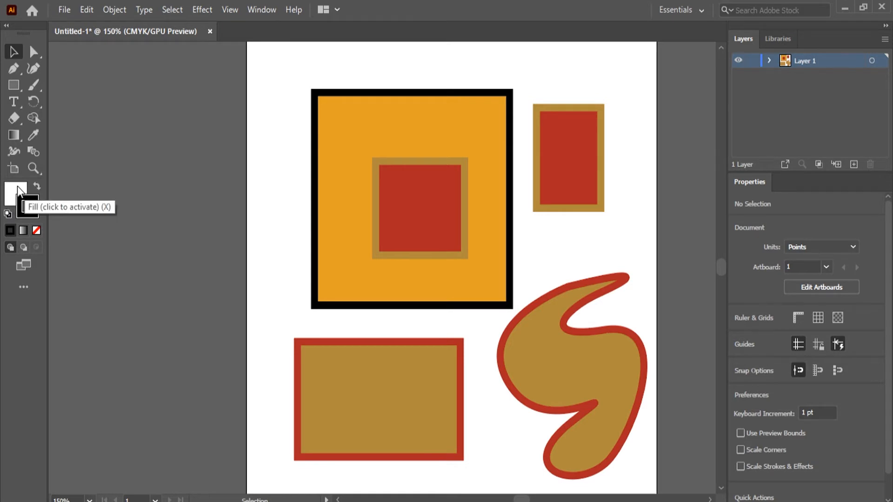
click(29, 208)
click(37, 186)
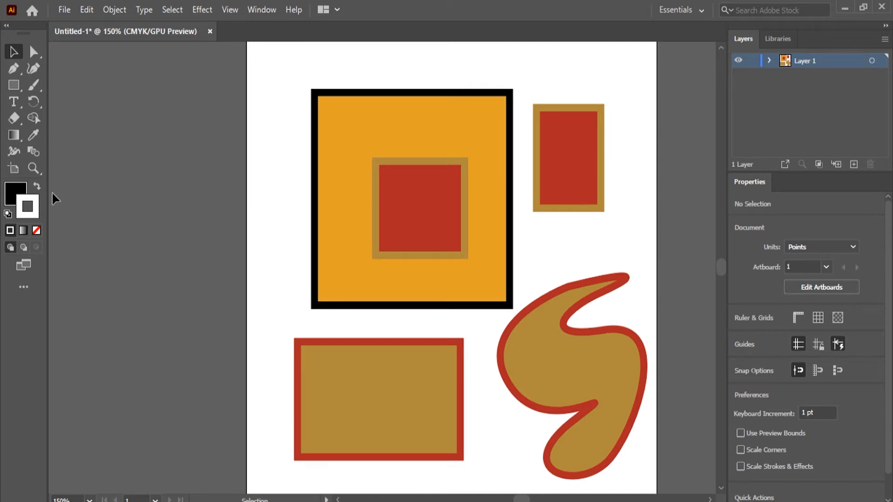
Step: Restore the default white fill and black stroke, and delete all the shapes on the artboard
click(8, 214)
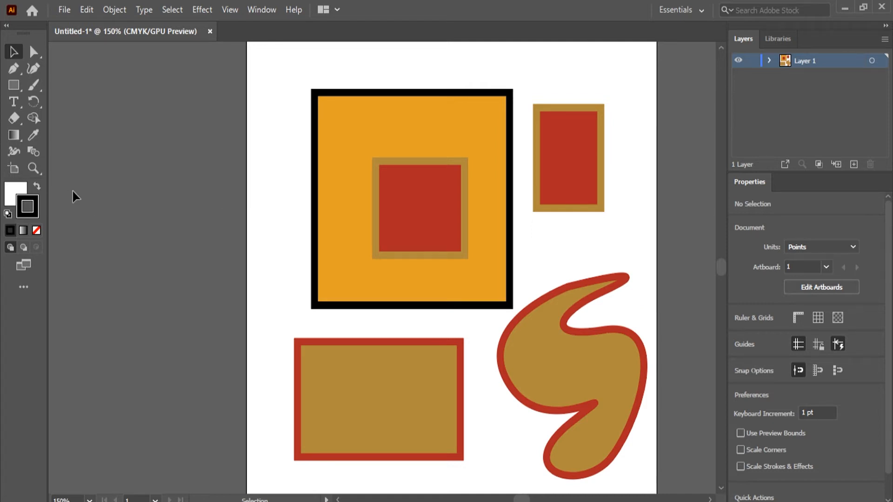
drag(304, 95, 643, 484)
key(Delete)
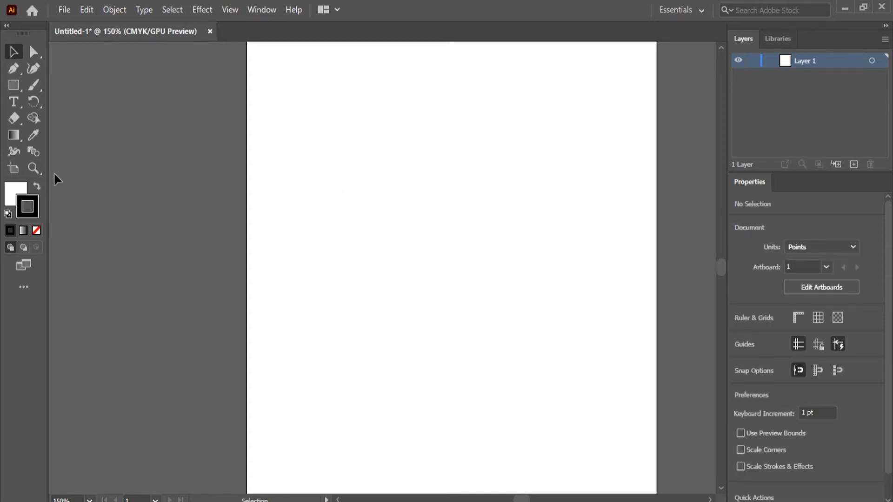
Step: Apply a white-to-black linear gradient to the stroke, and reopen the Gradient panel and place it beside the toolbar
click(26, 232)
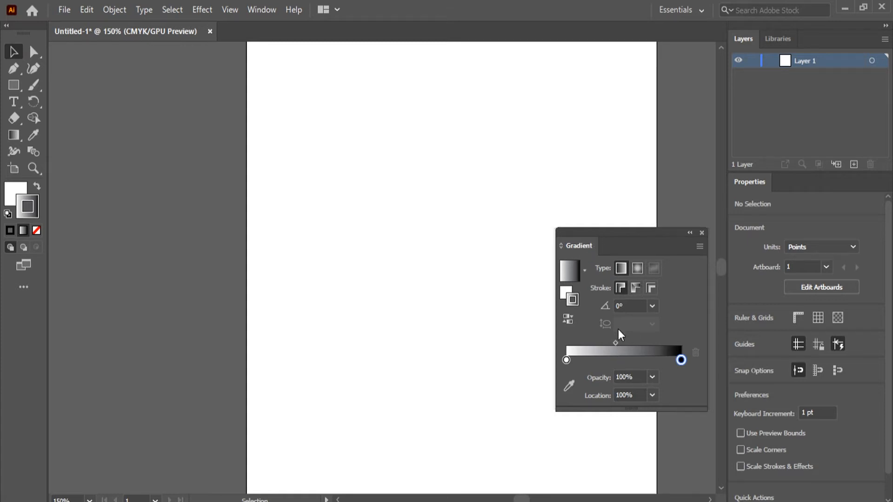
click(702, 233)
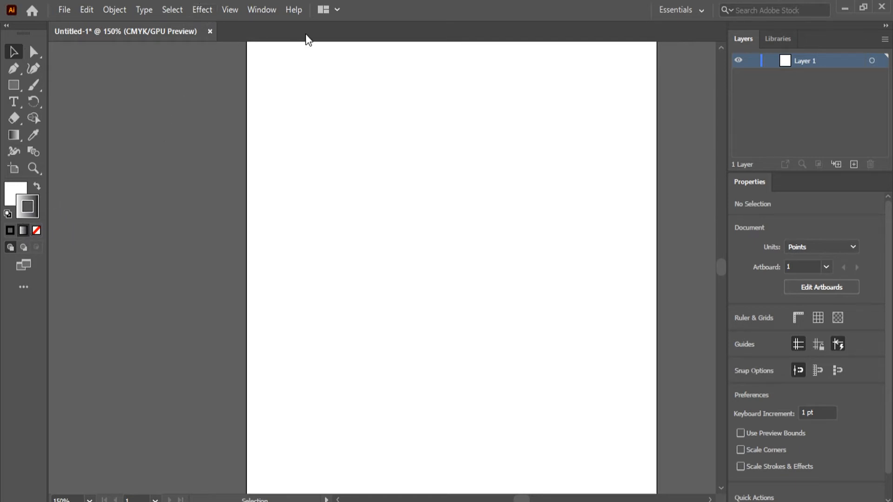
click(263, 8)
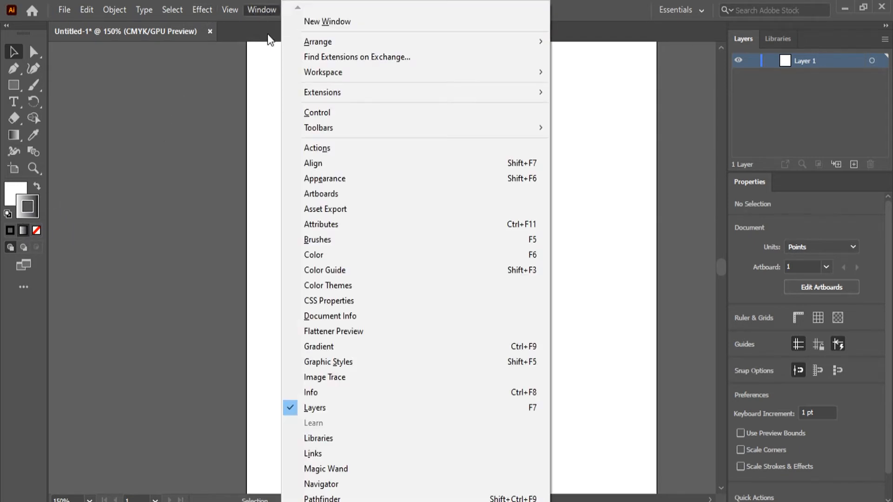
click(325, 345)
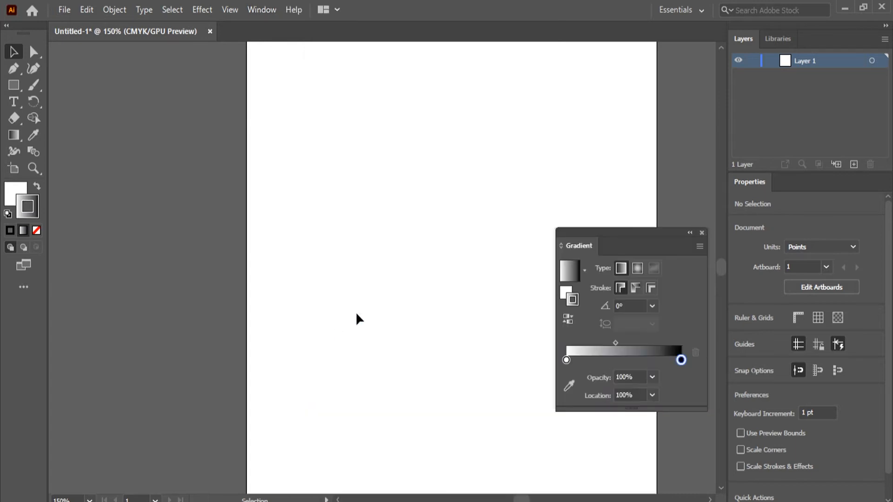
drag(642, 230, 155, 237)
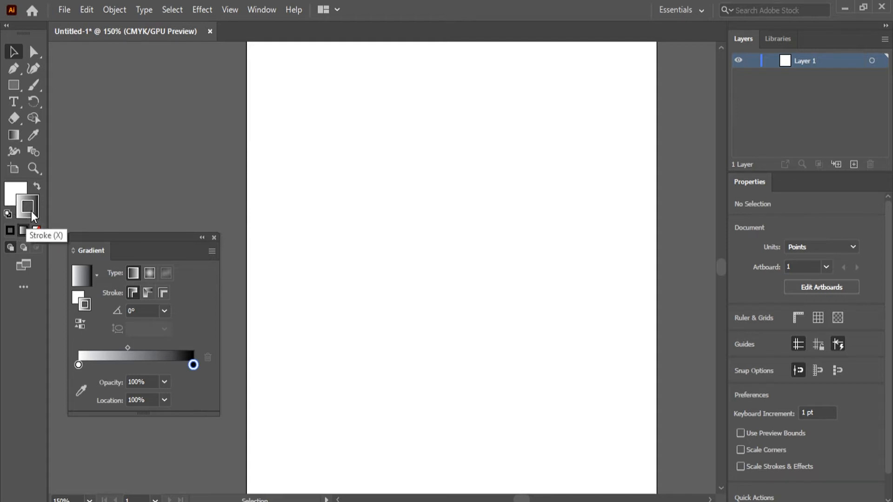
Step: Apply the white-to-black gradient to the fill and change the stroke to a solid black color
click(12, 191)
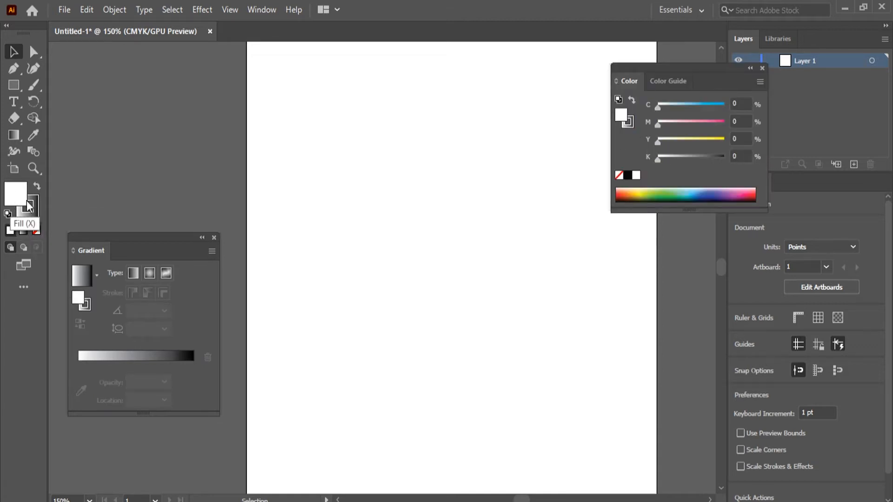
click(22, 231)
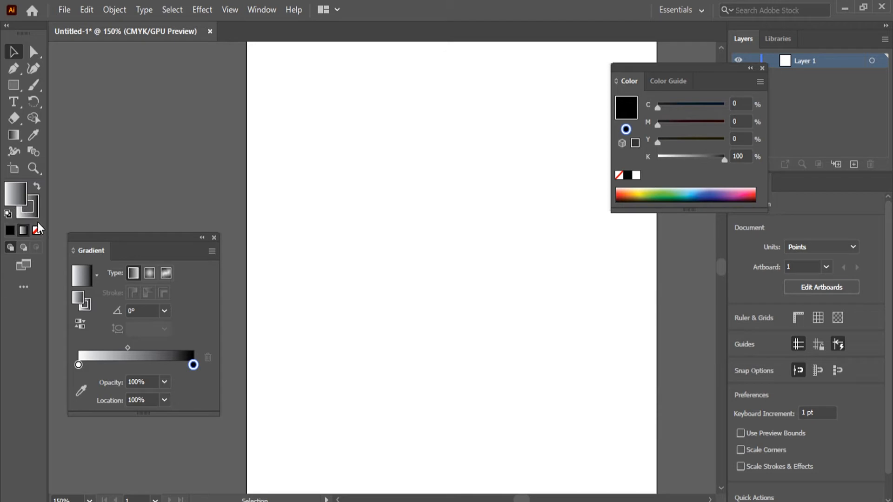
click(34, 208)
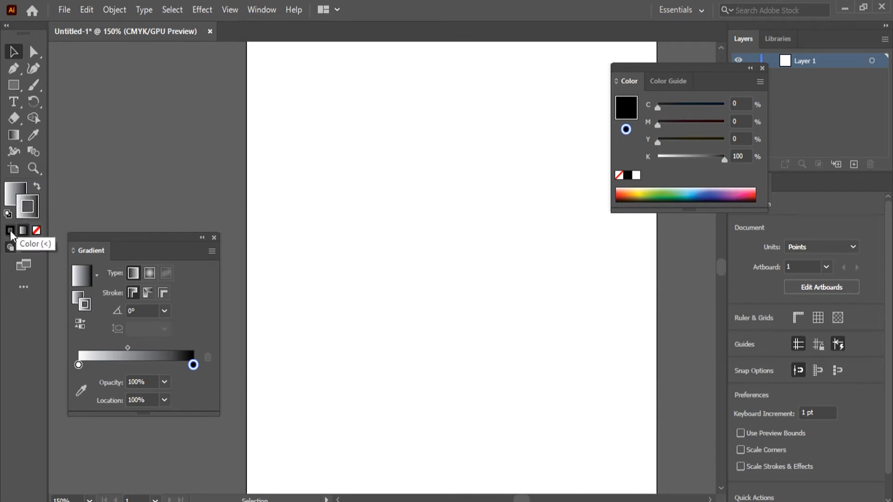
click(9, 230)
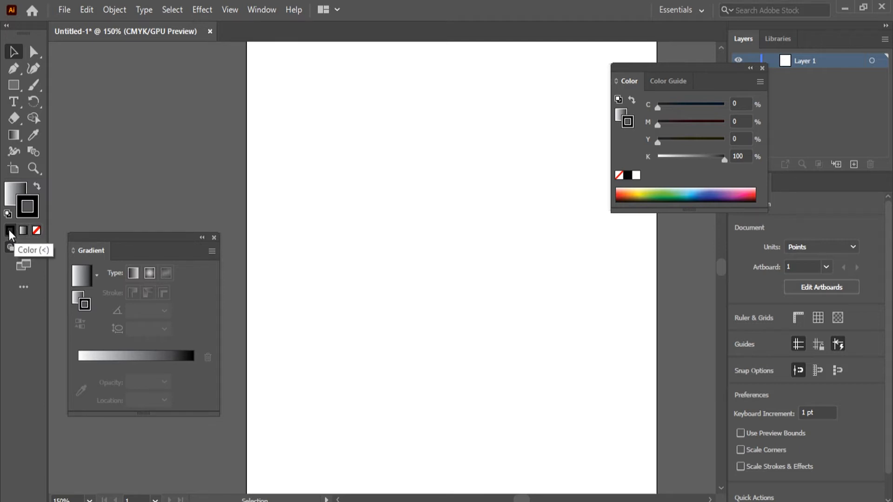
Step: Try the stroke as None and return it to solid black, and set the fill to None
click(37, 230)
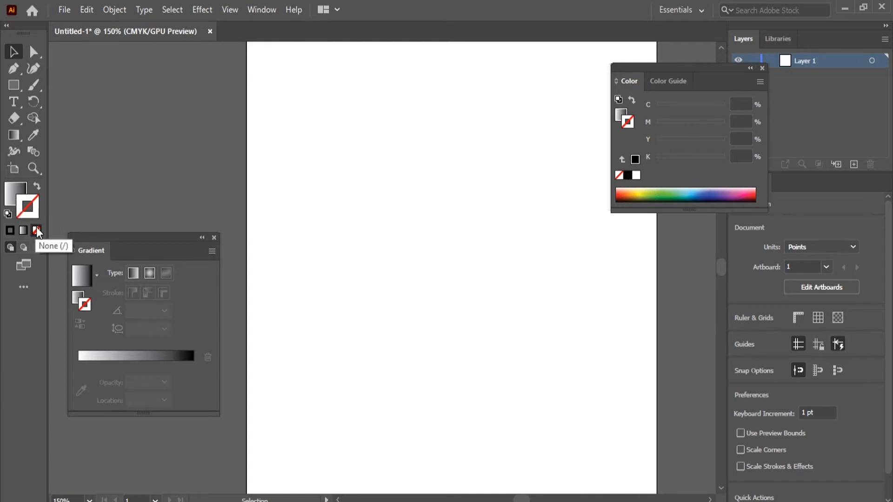
click(11, 230)
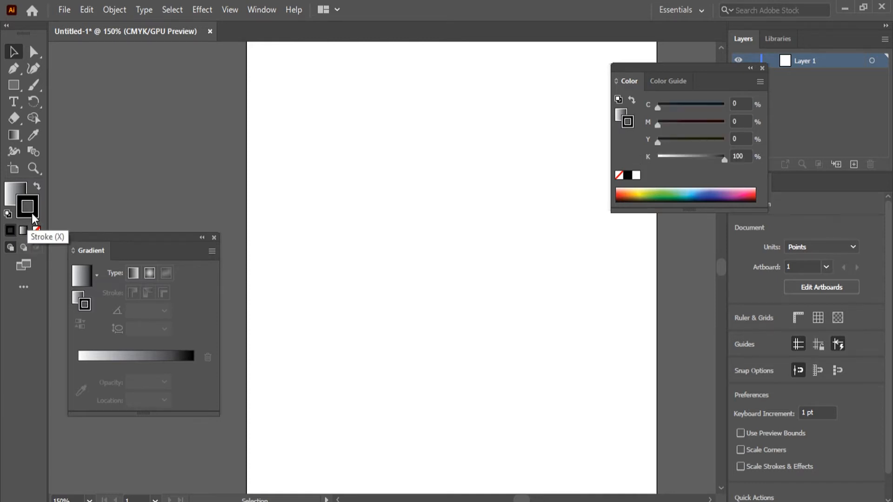
click(10, 200)
click(36, 230)
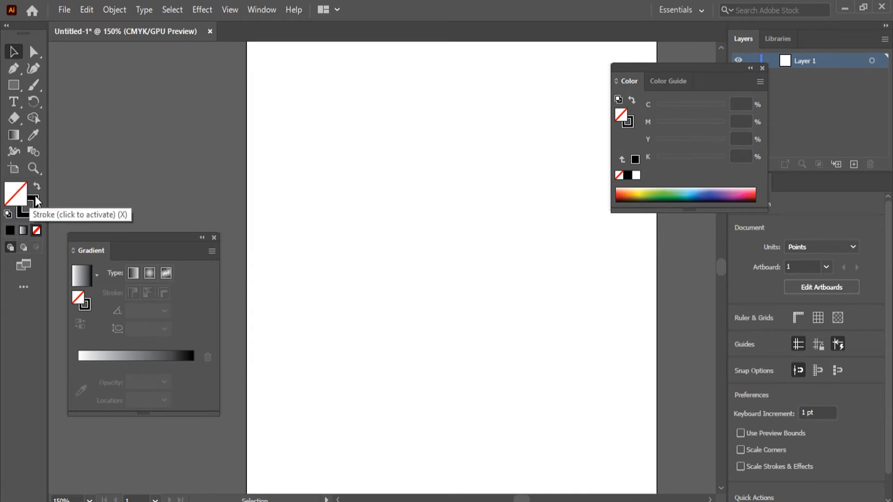
Step: Draw a tall unfilled rectangle about 293 by 418 pt with a black stroke on the empty artboard, and deselect it
click(14, 85)
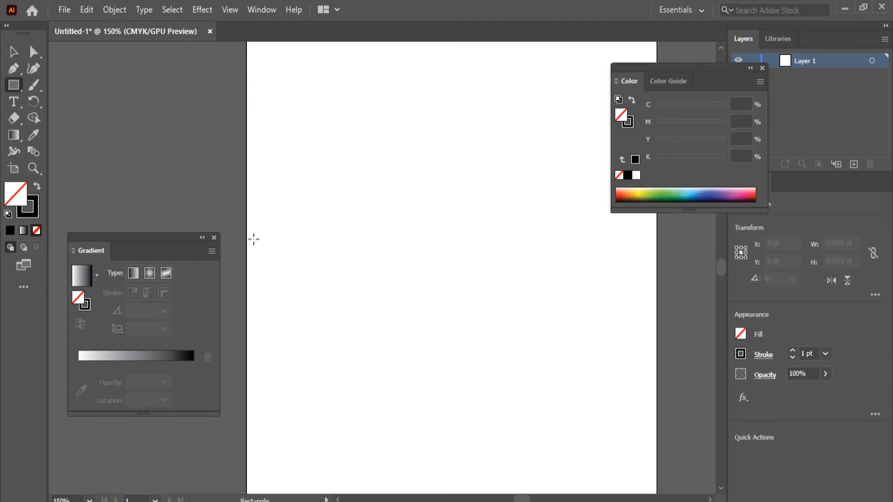
mouse_move(310, 132)
mouse_down()
mouse_move(369, 194)
mouse_move(506, 429)
mouse_up()
click(14, 52)
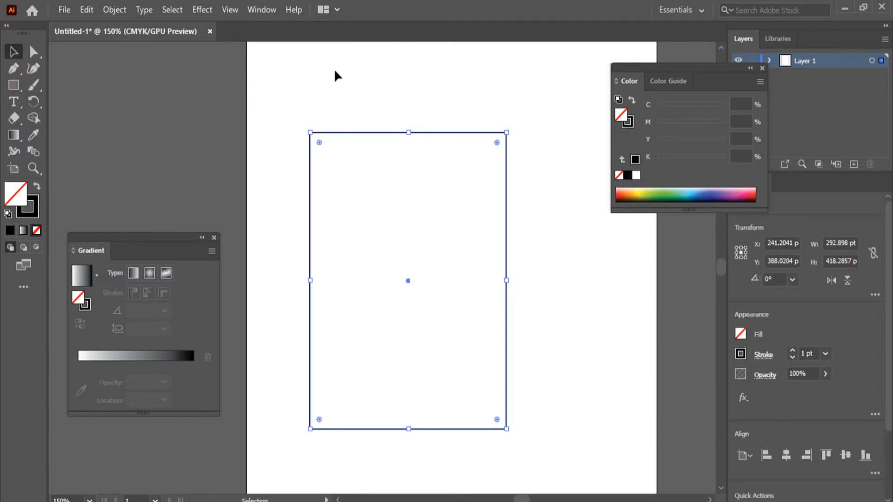
click(394, 186)
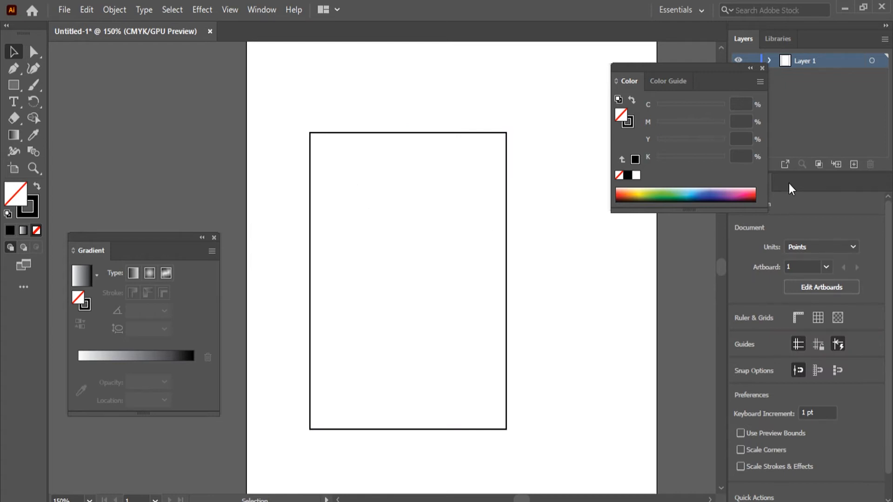
Step: Switch the fill for the next rectangle from None to a solid color and set it to crimson, D10F46
click(14, 85)
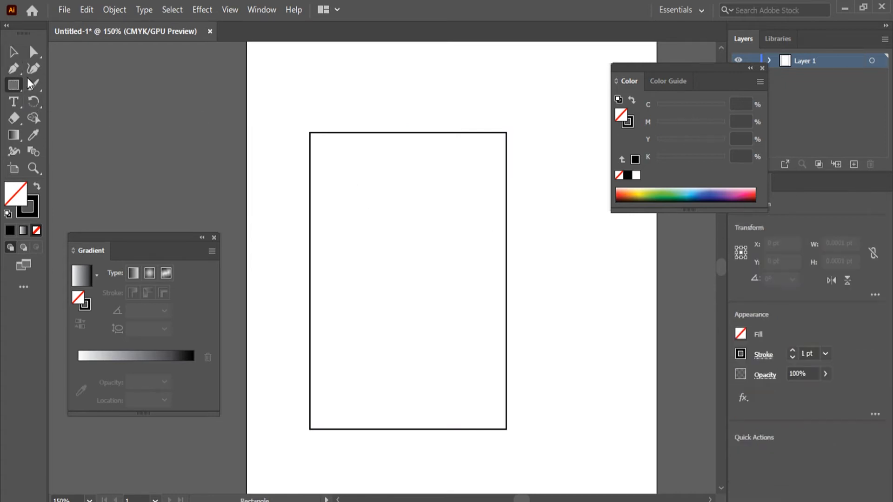
double_click(12, 191)
click(609, 195)
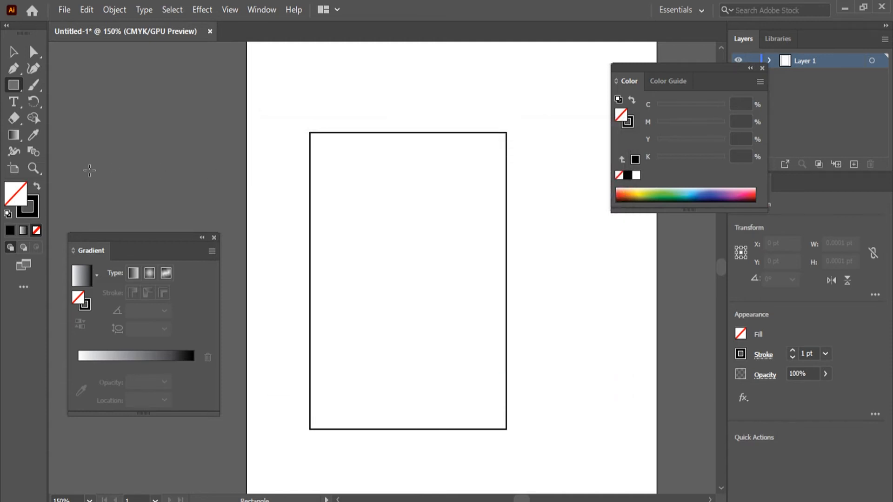
click(9, 230)
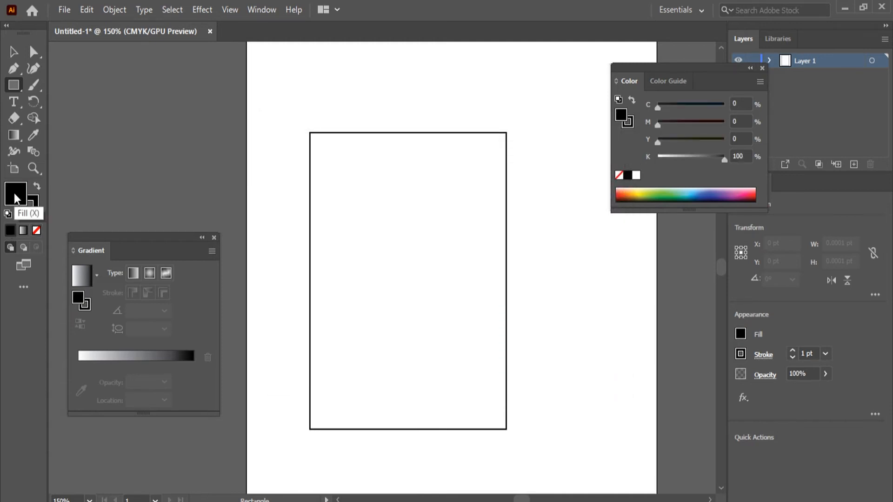
double_click(14, 194)
click(424, 225)
click(420, 198)
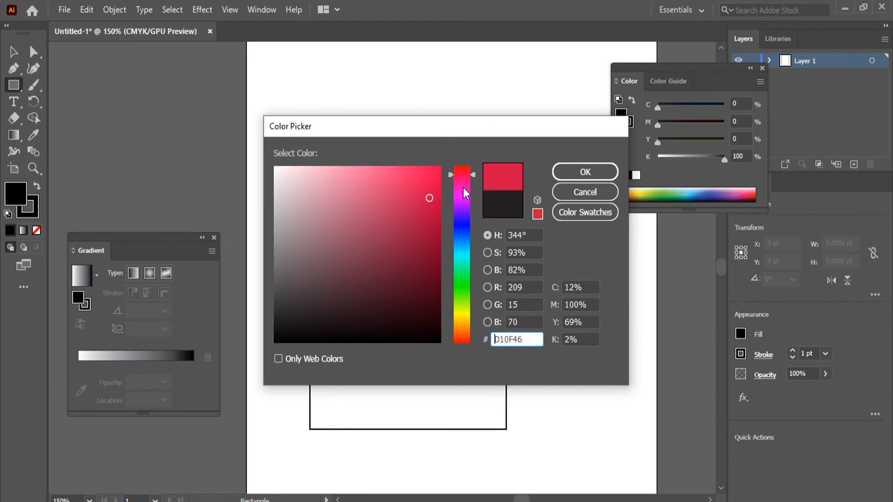
click(585, 171)
Step: Set the stroke color for the next rectangle to a similar crimson, C60039
double_click(36, 216)
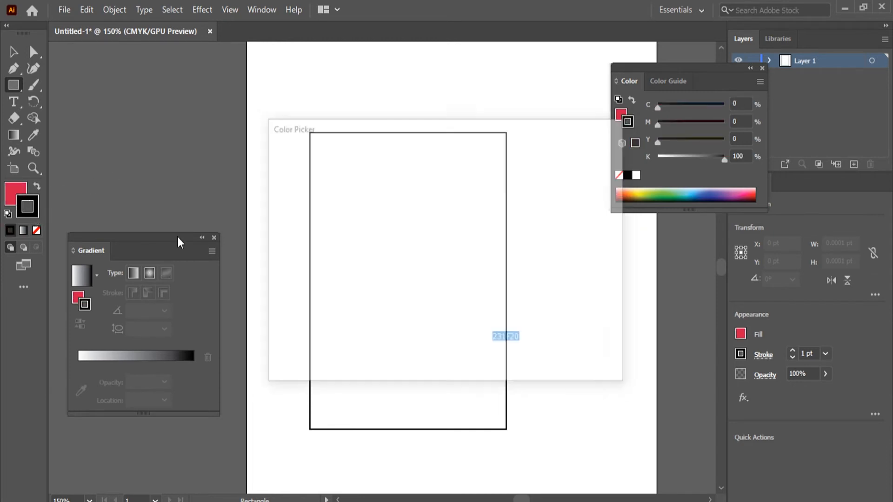
click(441, 205)
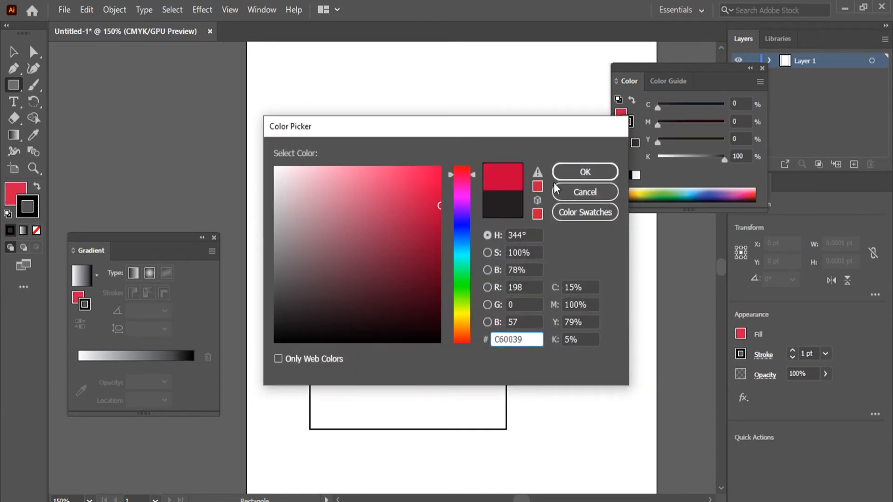
click(585, 171)
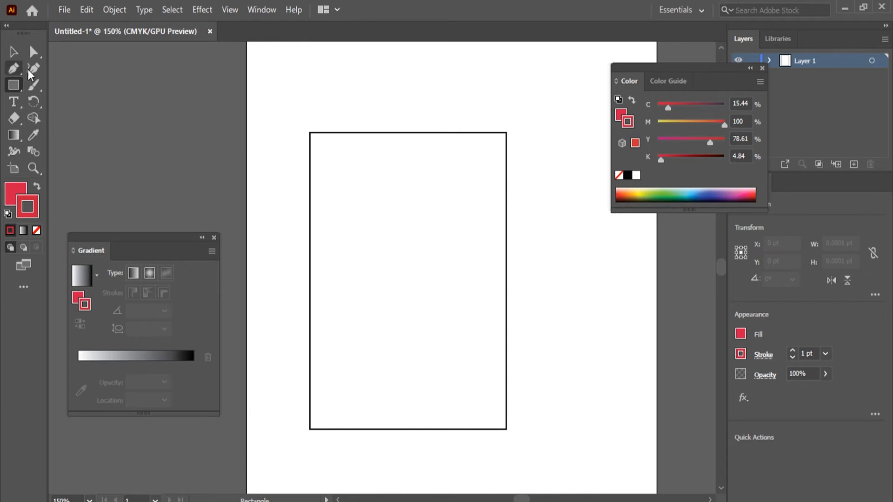
Step: Draw a crimson rectangle about 142 by 264 pt to the upper right of the outlined rectangle
mouse_move(516, 81)
mouse_down()
mouse_move(592, 195)
mouse_move(612, 268)
mouse_up()
click(14, 51)
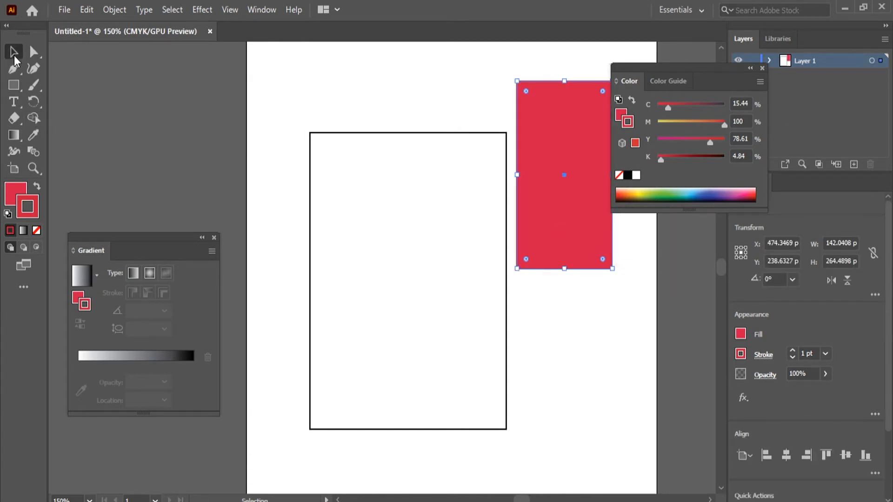
Step: Place the crimson rectangle below the outlined one in Layer 1's stacking order, move it to overlap the outline's upper-right corner, and deselect it
click(769, 60)
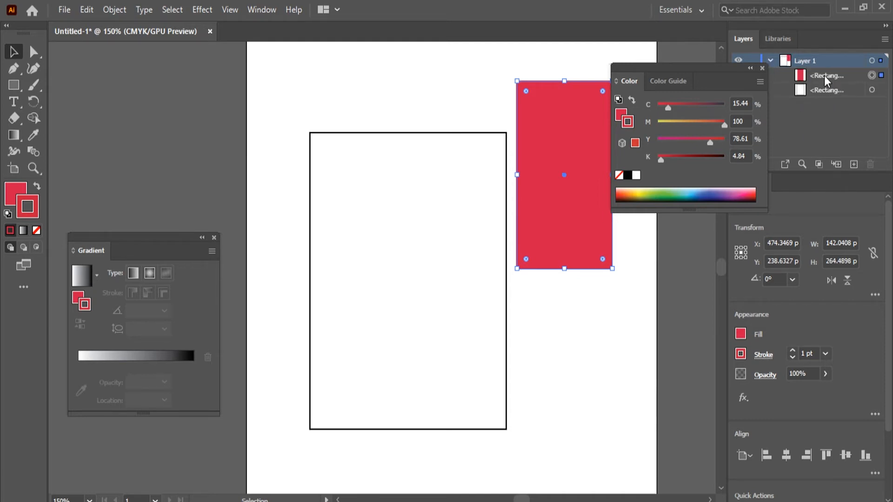
drag(823, 75, 824, 99)
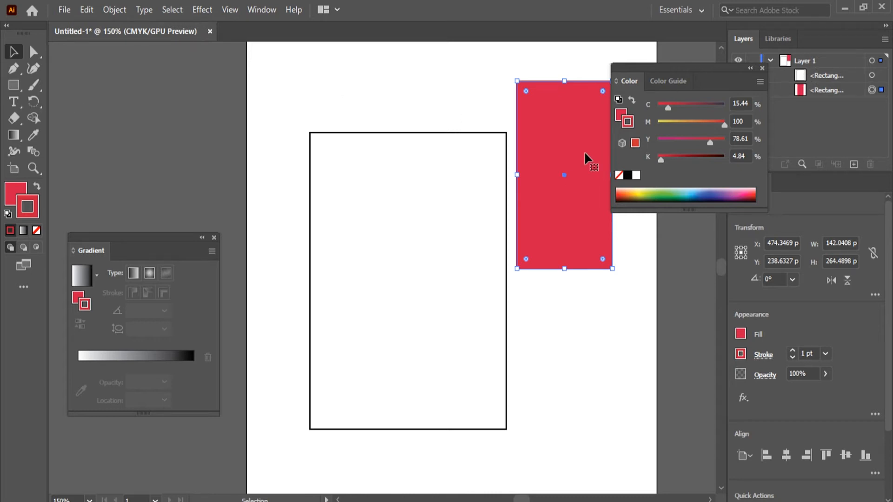
drag(567, 145, 510, 155)
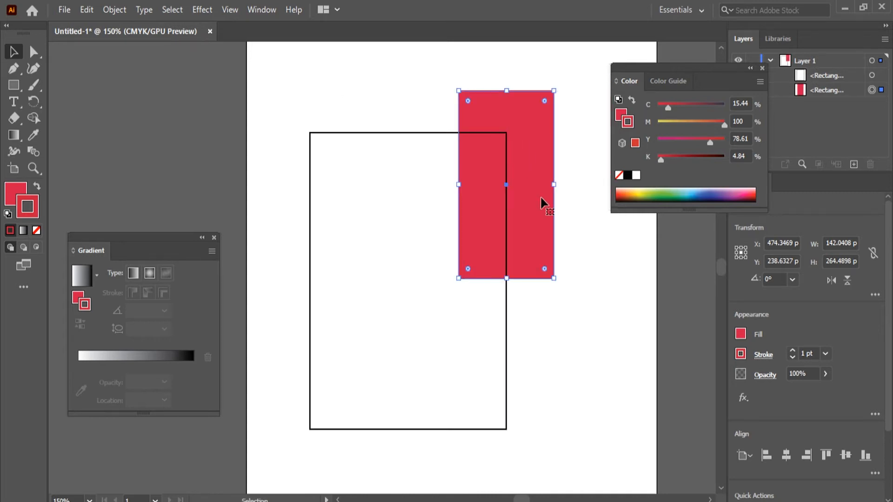
click(572, 360)
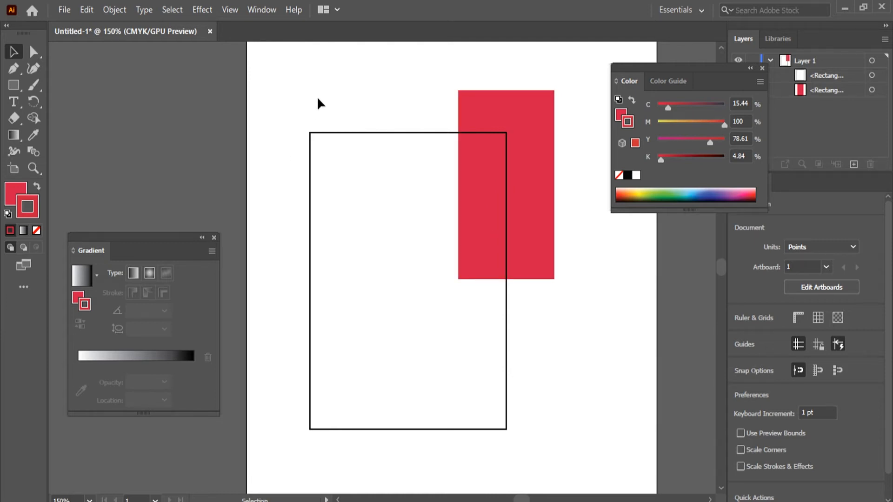
Step: Give the black-outlined rectangle a white-to-black linear gradient fill and deselect it
click(368, 134)
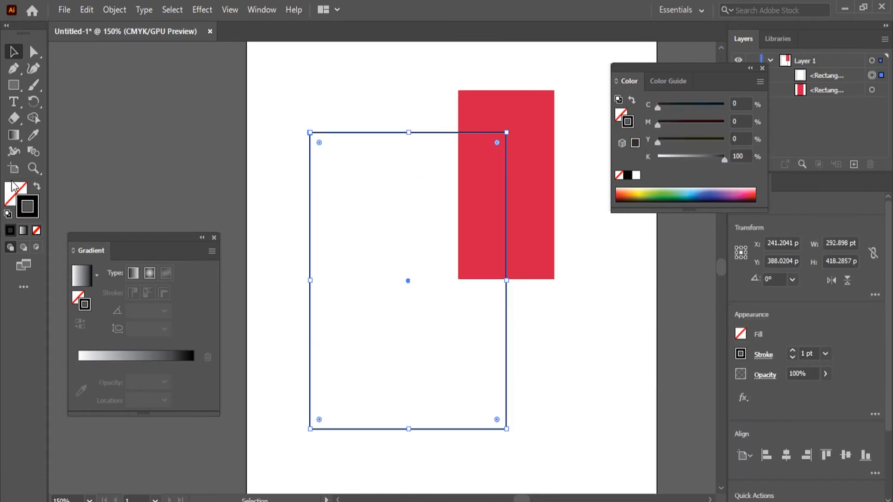
click(14, 195)
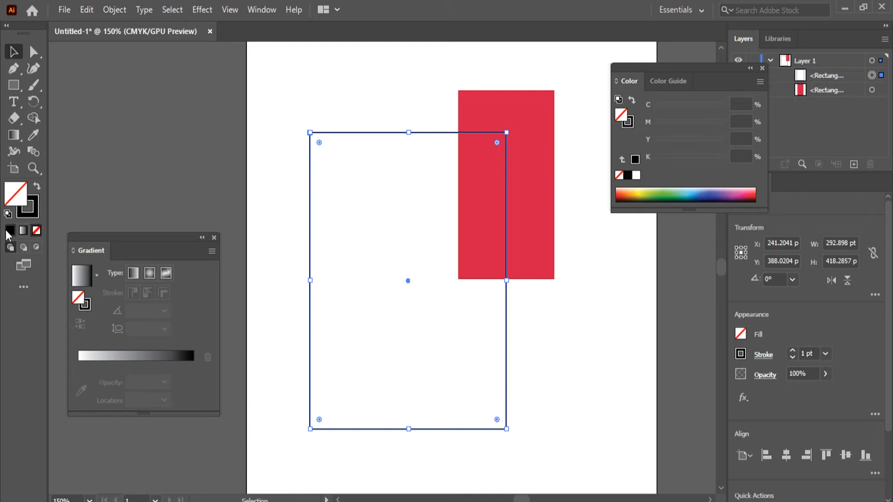
click(22, 231)
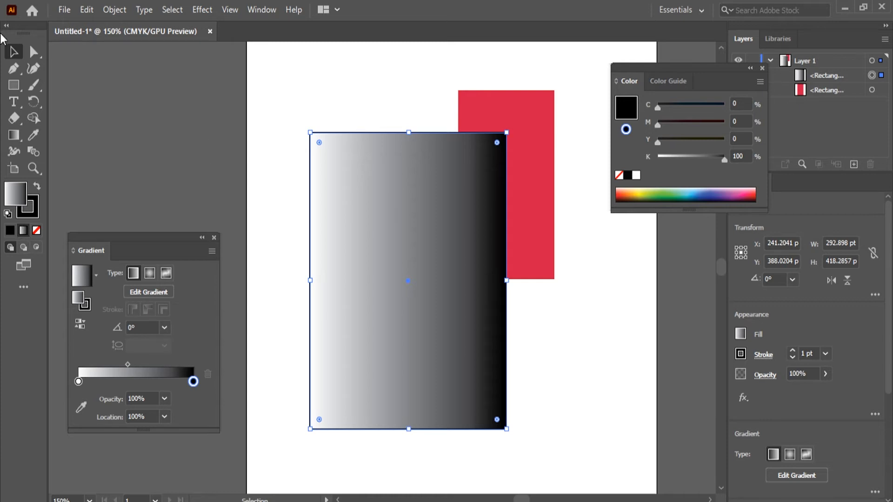
click(302, 80)
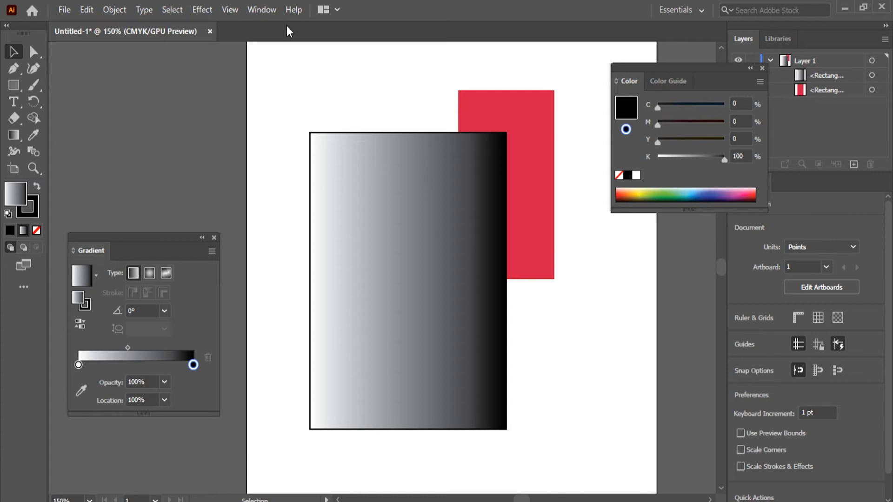
click(269, 9)
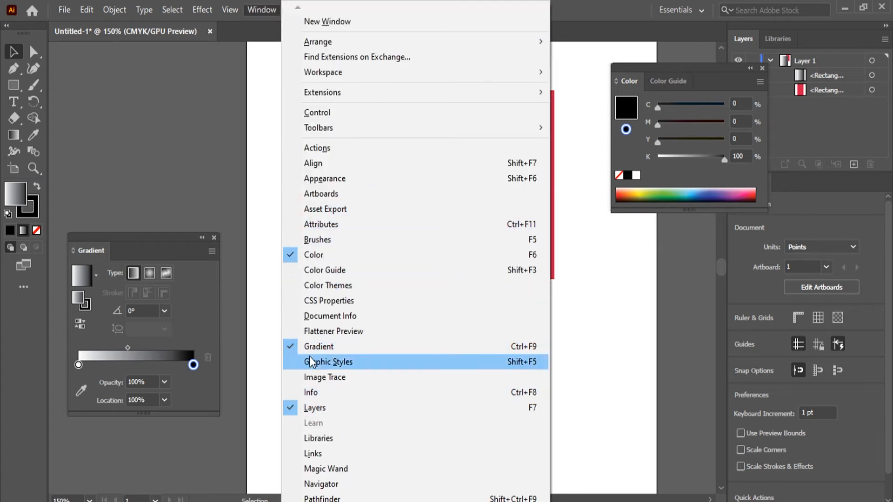
click(138, 239)
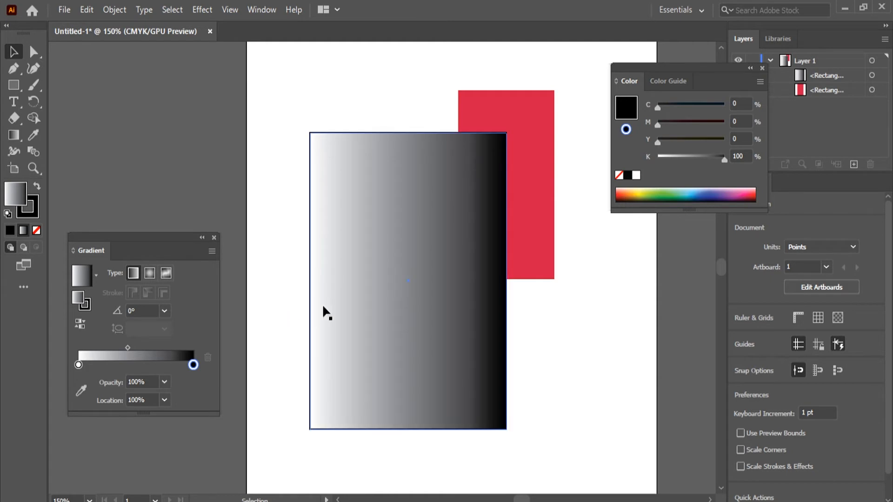
Step: Try the radial gradient type on the large rectangle's fill and switch it to a freeform gradient drawn with points
click(367, 285)
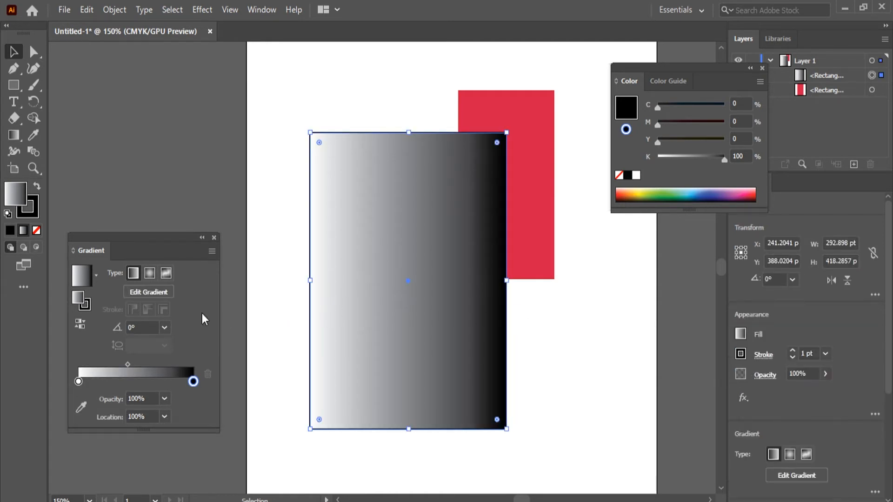
click(149, 273)
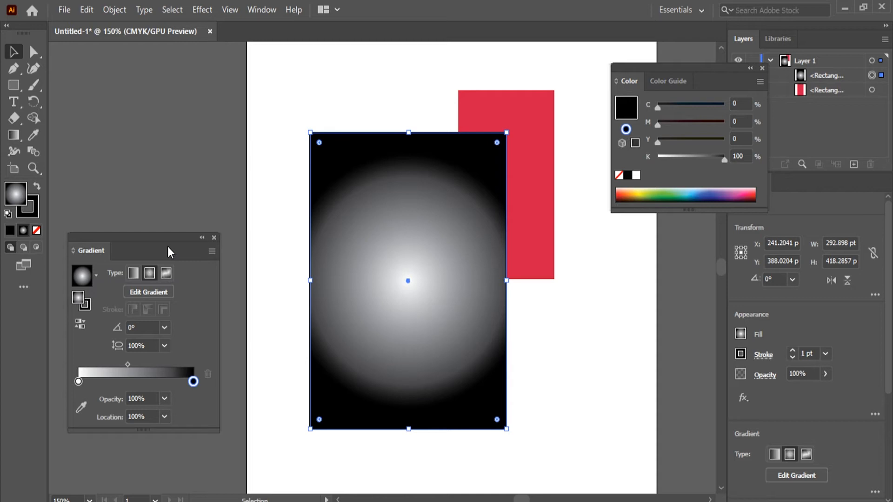
click(168, 273)
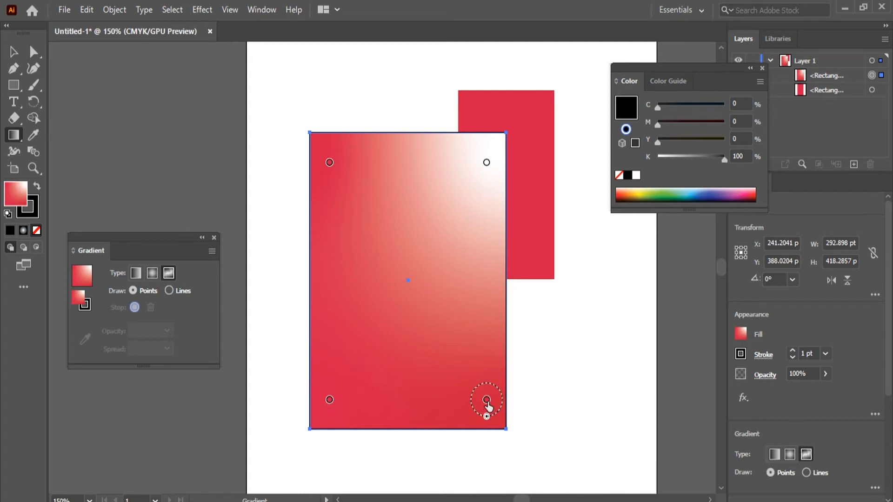
Step: Move the freeform gradient's white color stop around the large rectangle, leaving it in the upper-right area
click(486, 163)
drag(488, 168, 367, 249)
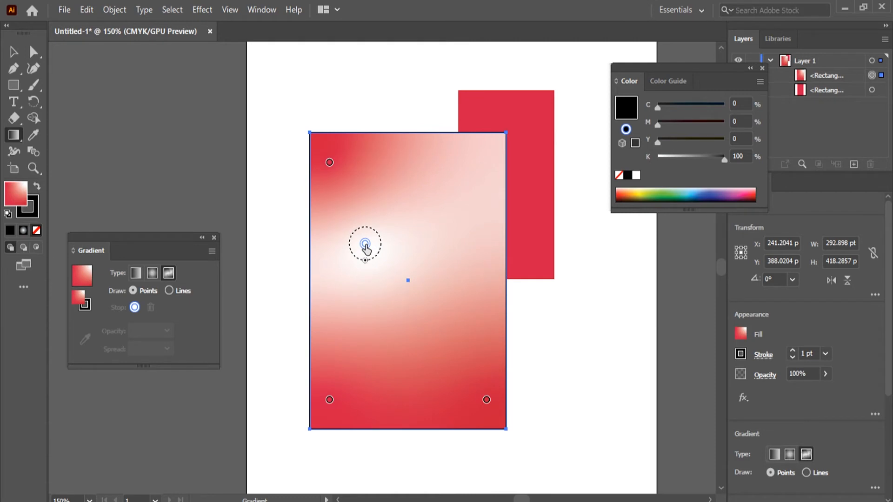
drag(366, 250, 359, 208)
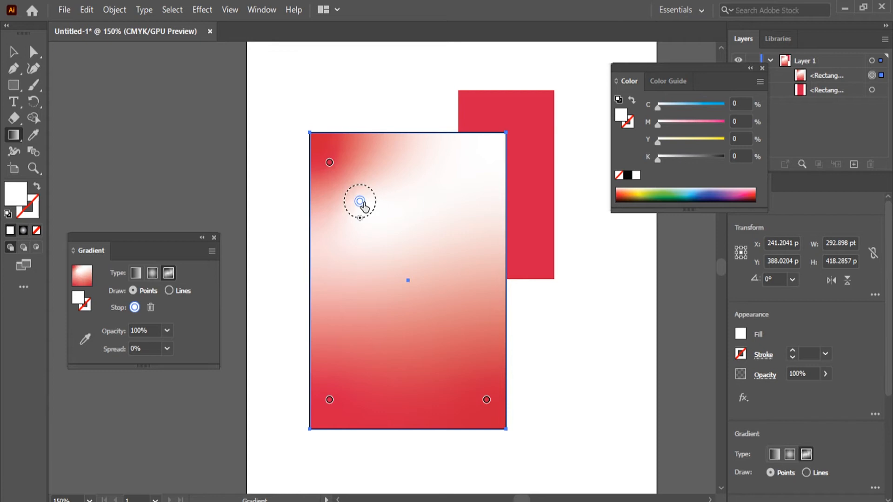
drag(360, 202, 377, 369)
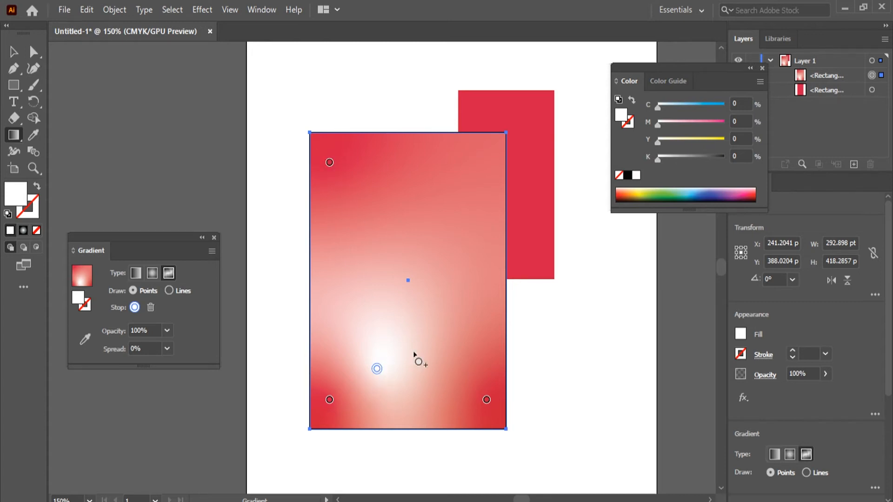
drag(377, 369, 486, 261)
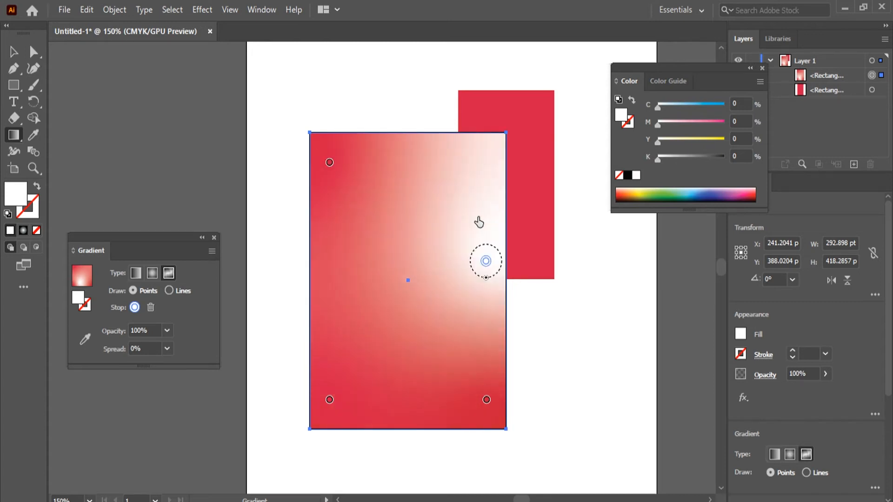
drag(479, 222, 453, 173)
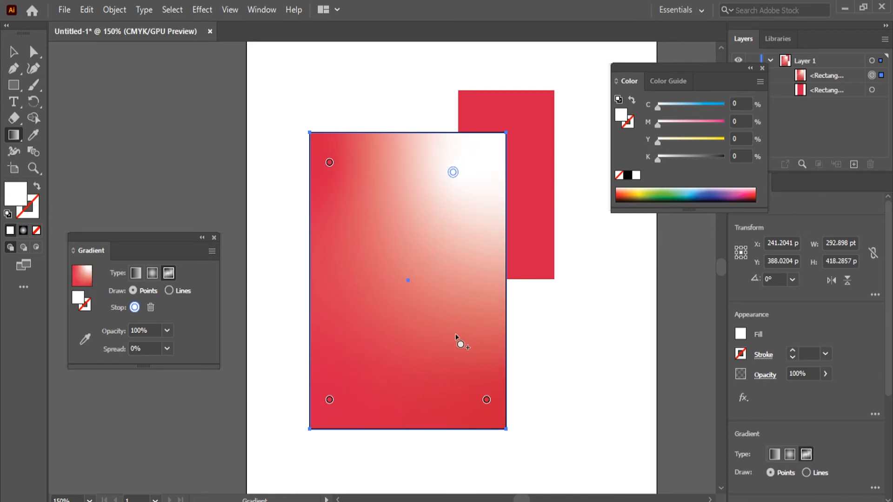
Step: Add another color stop, position it left of the rectangle's center, and set its cyan value to 100%
click(455, 333)
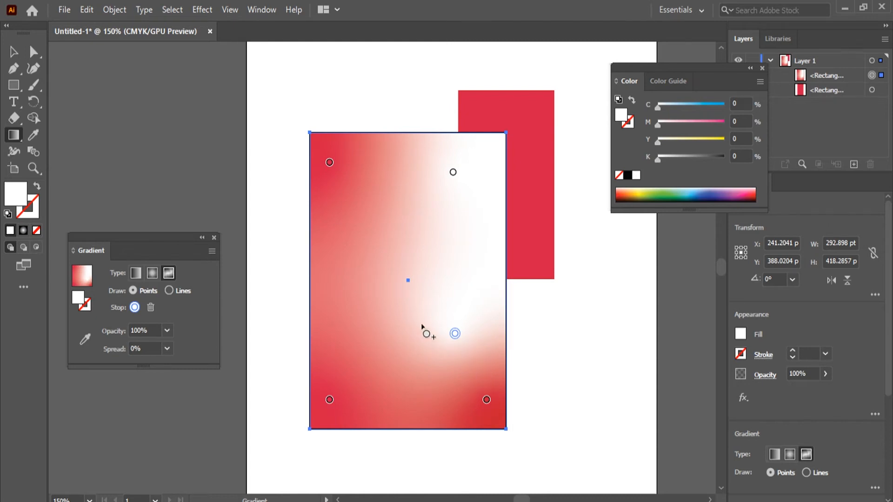
drag(455, 334, 365, 255)
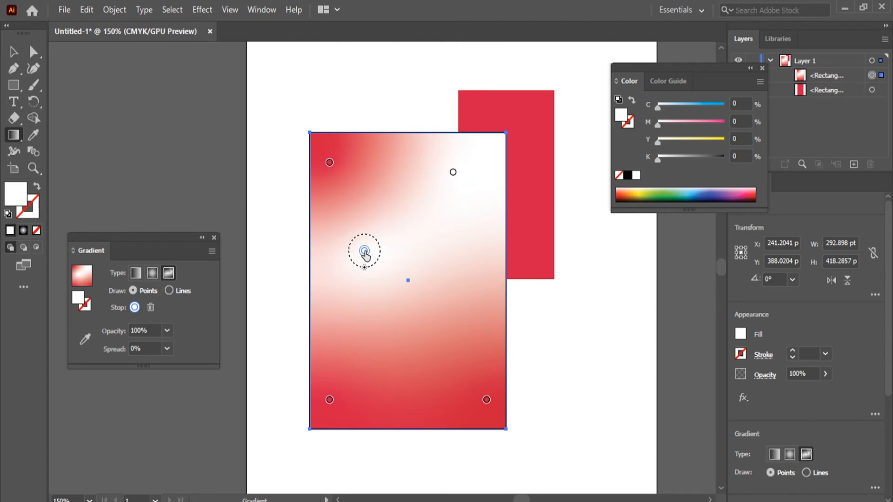
double_click(364, 252)
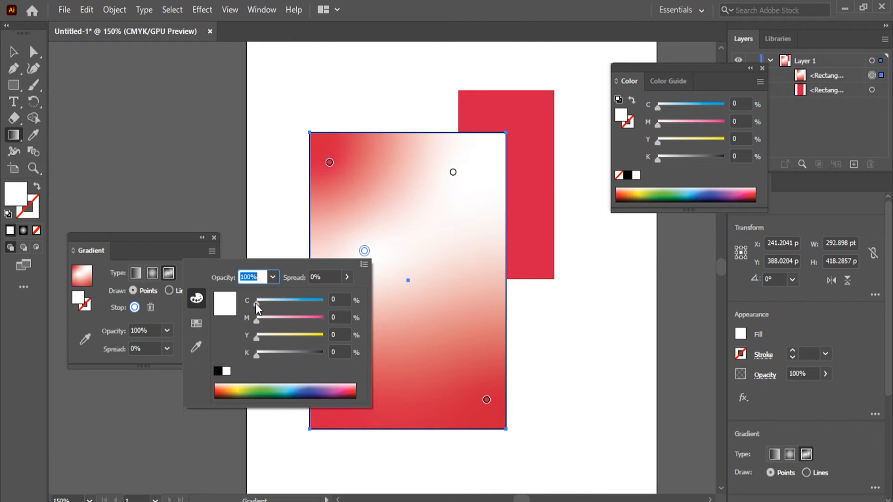
drag(256, 303, 328, 320)
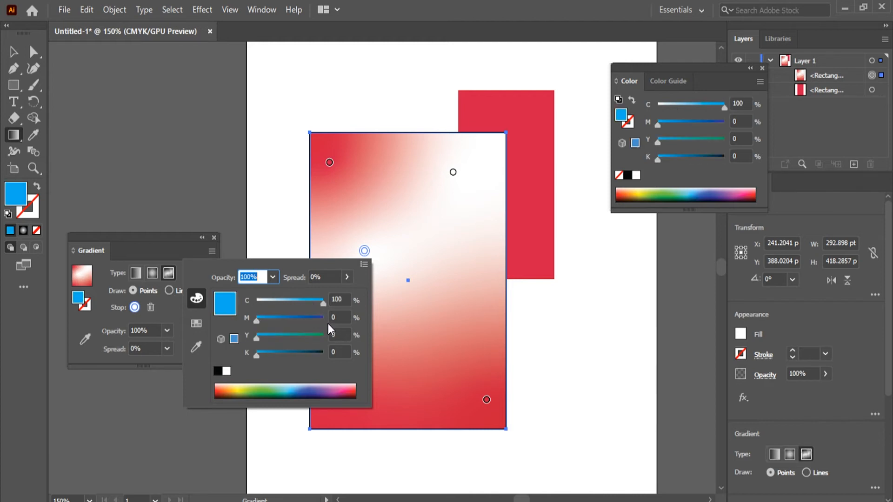
drag(269, 309, 336, 317)
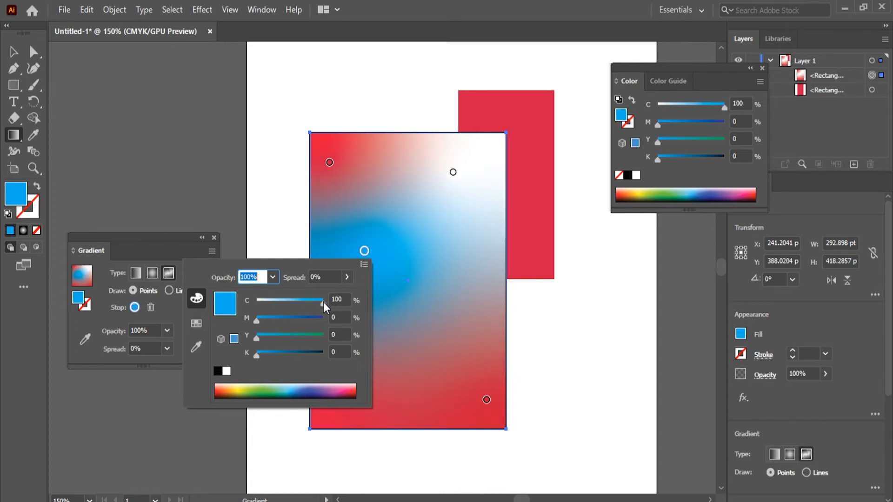
click(364, 250)
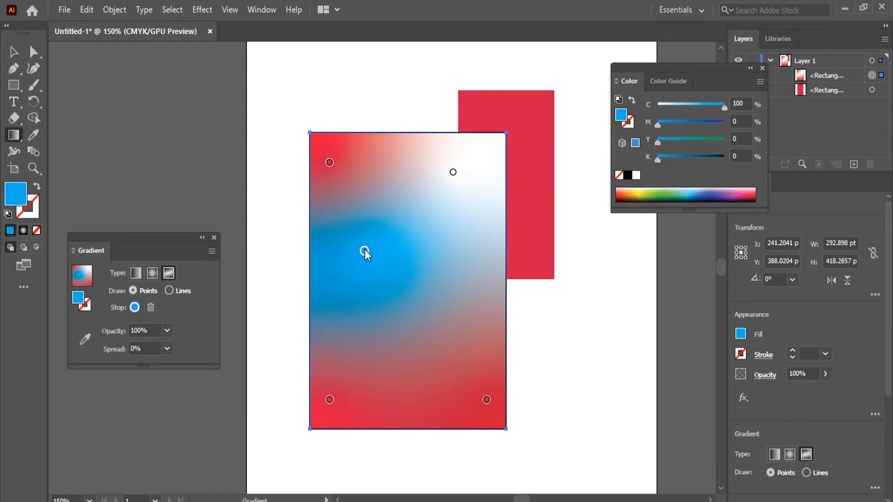
Step: Move the blue color stop lower and add a second blue stop near the rectangle's right edge, just below mid-height
drag(364, 254, 378, 316)
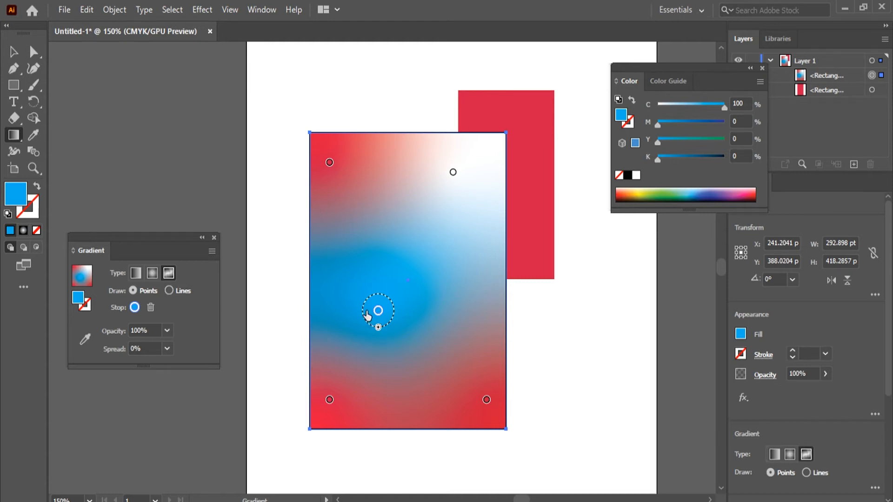
mouse_move(378, 325)
mouse_down()
mouse_move(384, 341)
mouse_move(385, 324)
mouse_move(379, 356)
mouse_move(379, 331)
mouse_up()
click(452, 236)
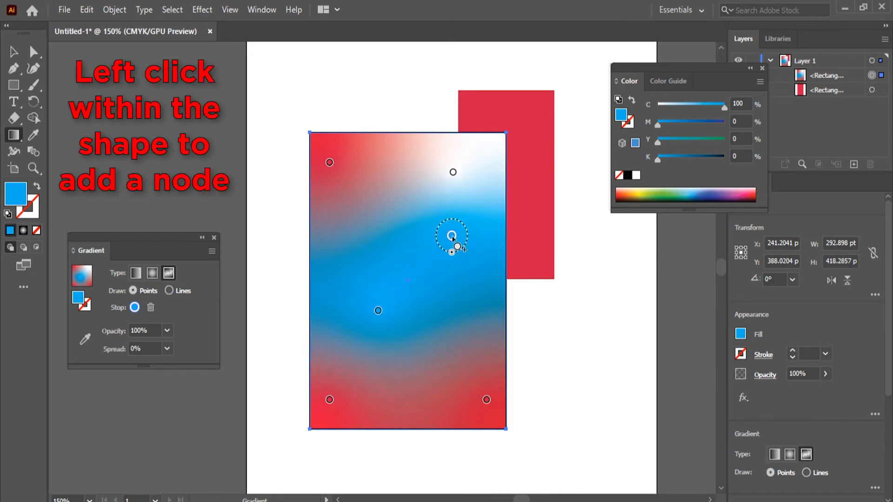
drag(452, 237, 479, 292)
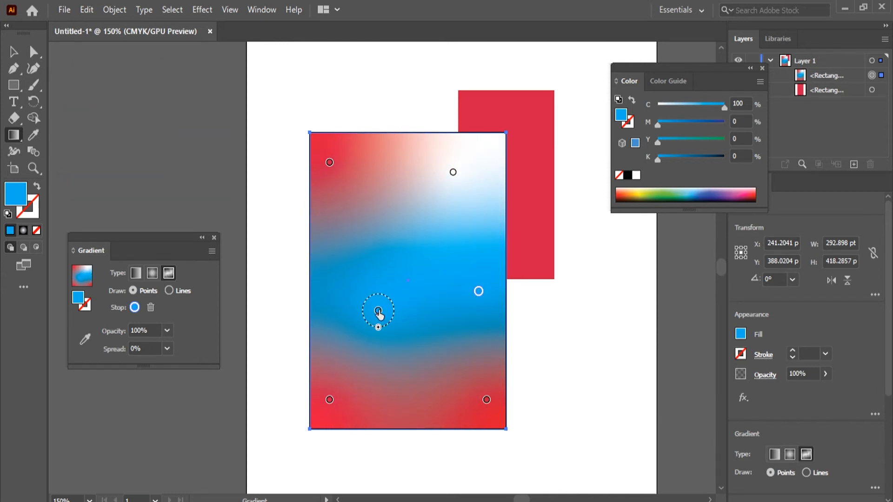
Step: Shift the left blue color stop toward the rectangle's left edge, level with the right blue stop, and delete it
drag(378, 310, 352, 291)
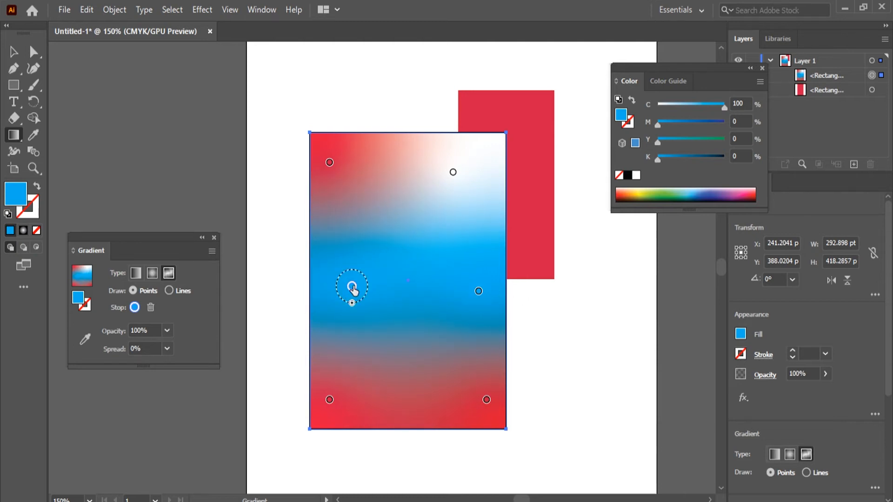
mouse_move(353, 289)
mouse_down()
mouse_move(347, 298)
mouse_move(345, 291)
mouse_up()
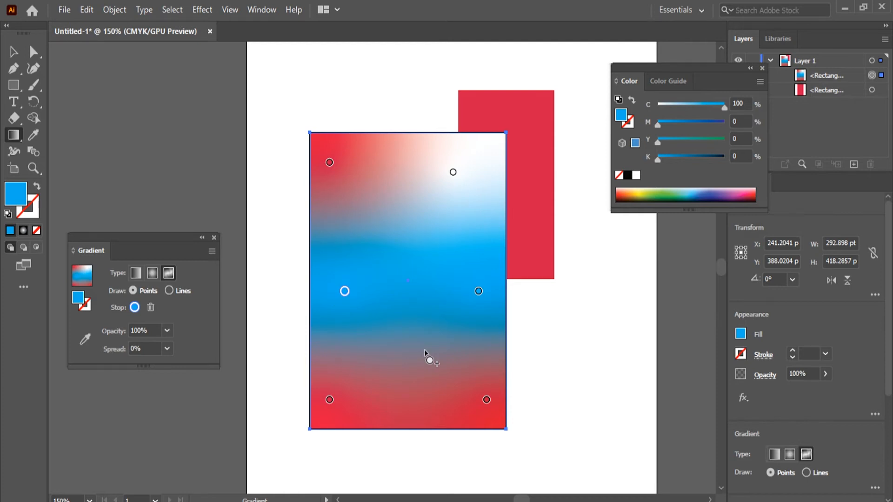
click(344, 292)
key(Delete)
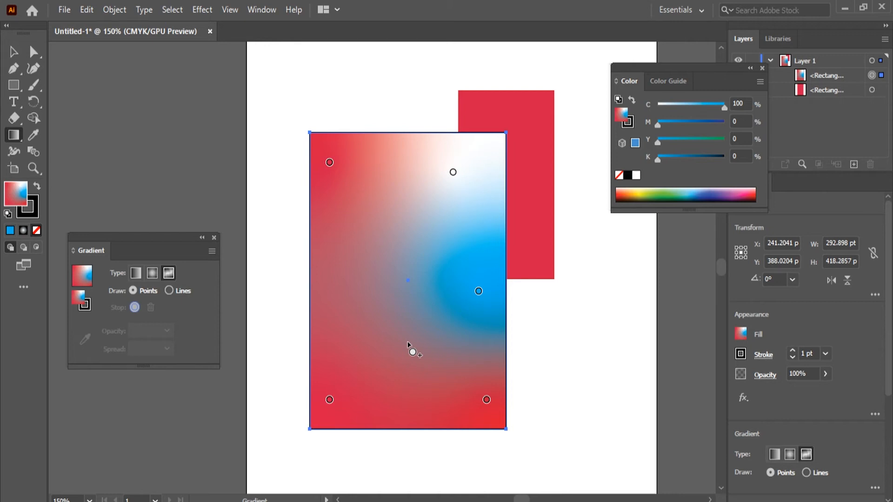
Step: Switch the large rectangle's fill back to a linear gradient and move its white stop to about 85% location
click(137, 275)
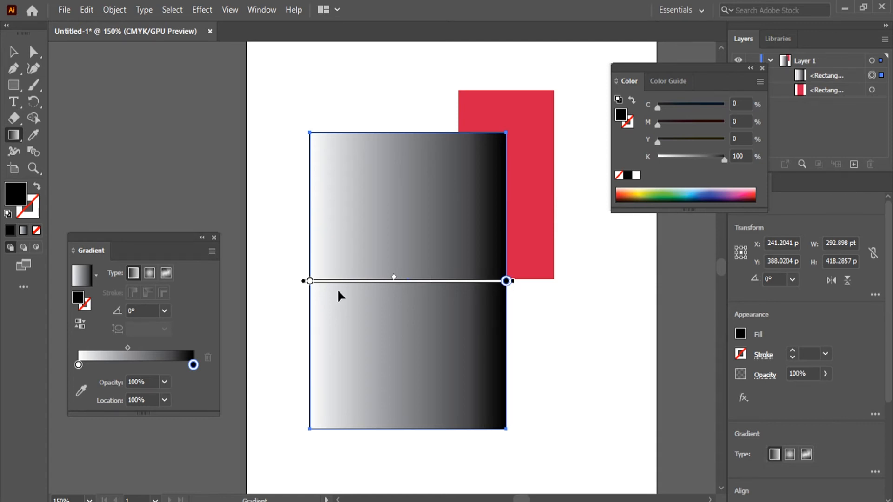
key(v)
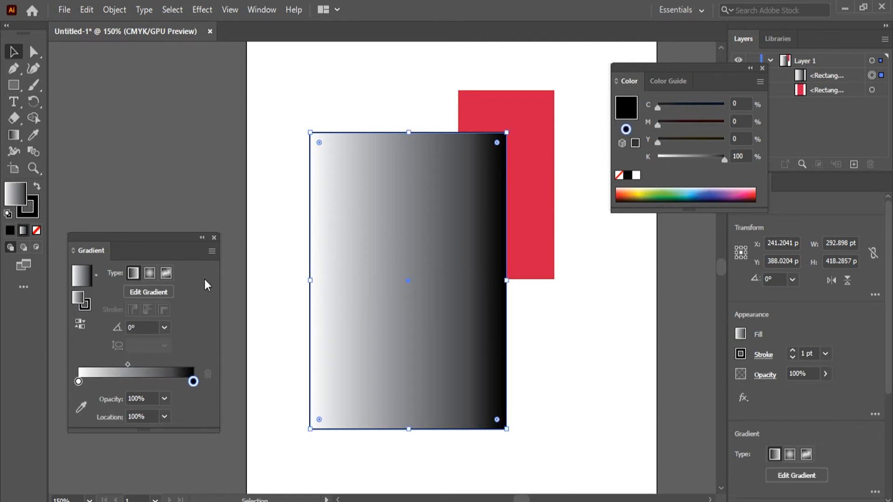
click(149, 292)
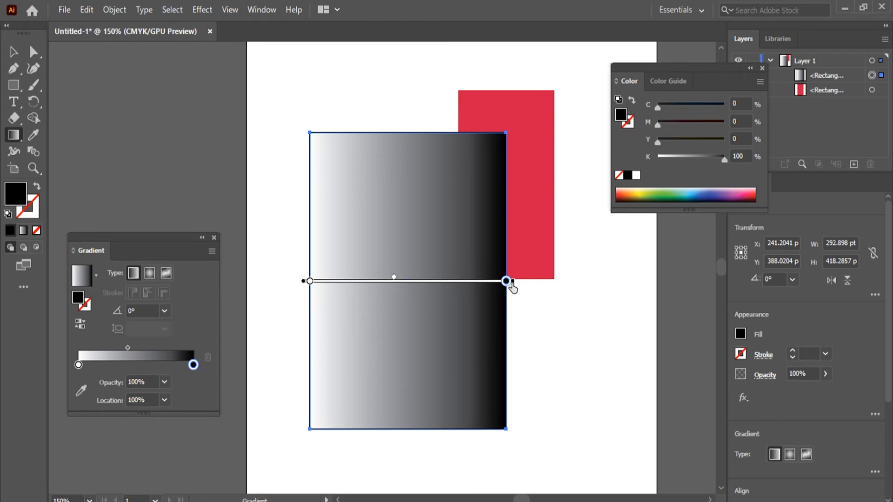
click(308, 280)
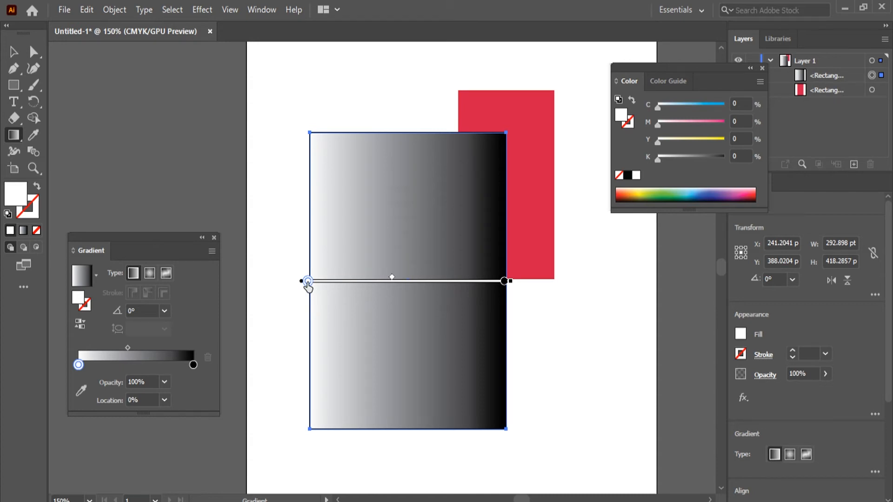
drag(308, 282, 475, 281)
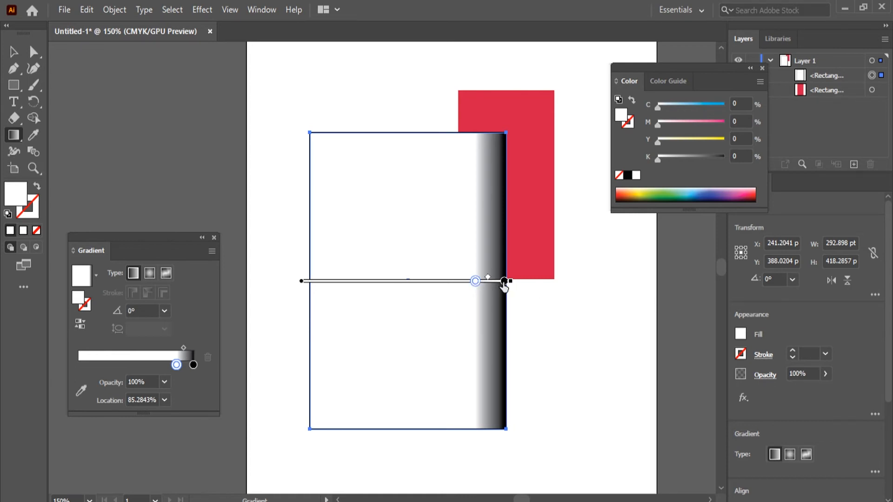
Step: Move the white stop to 0% location, and shift the black stop to about 57.5% and back to 100%
drag(475, 283, 249, 303)
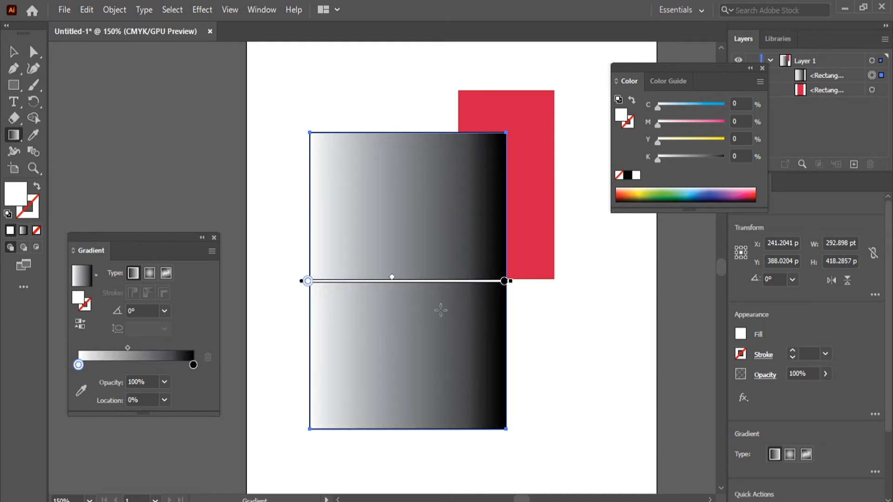
mouse_move(504, 282)
mouse_down()
mouse_move(405, 280)
mouse_move(330, 267)
mouse_move(398, 256)
mouse_move(512, 263)
mouse_up()
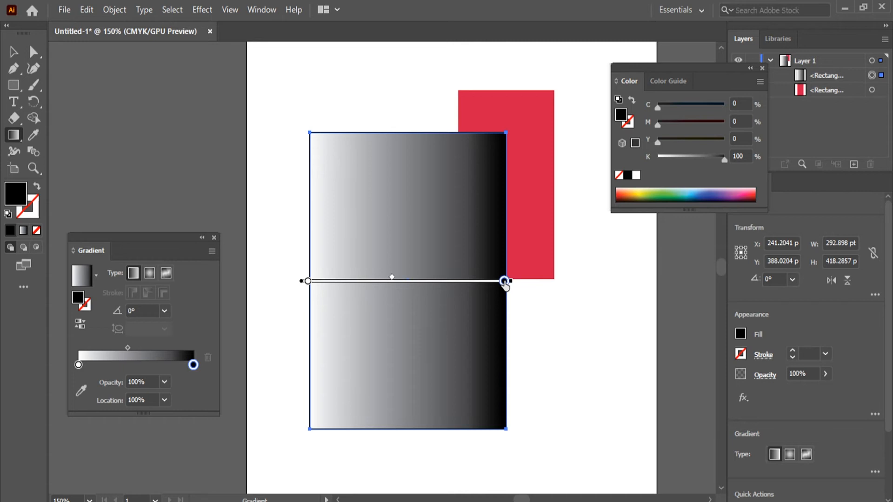
drag(504, 281, 420, 281)
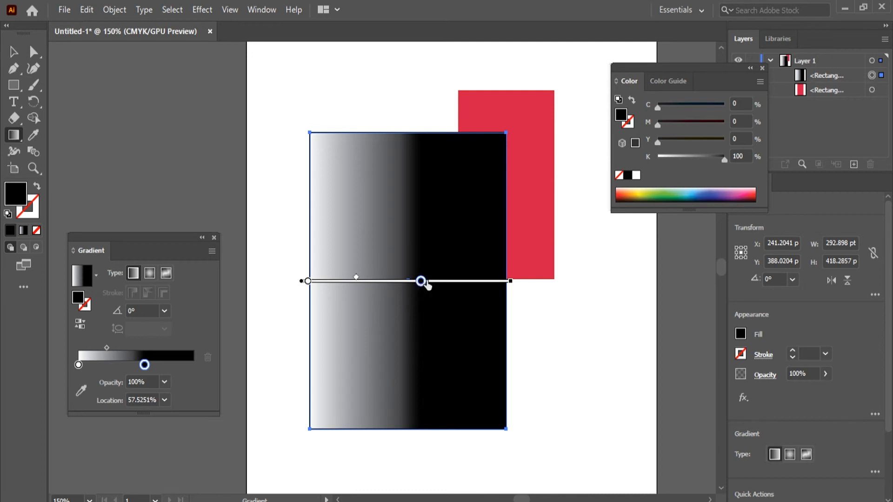
drag(421, 282, 514, 290)
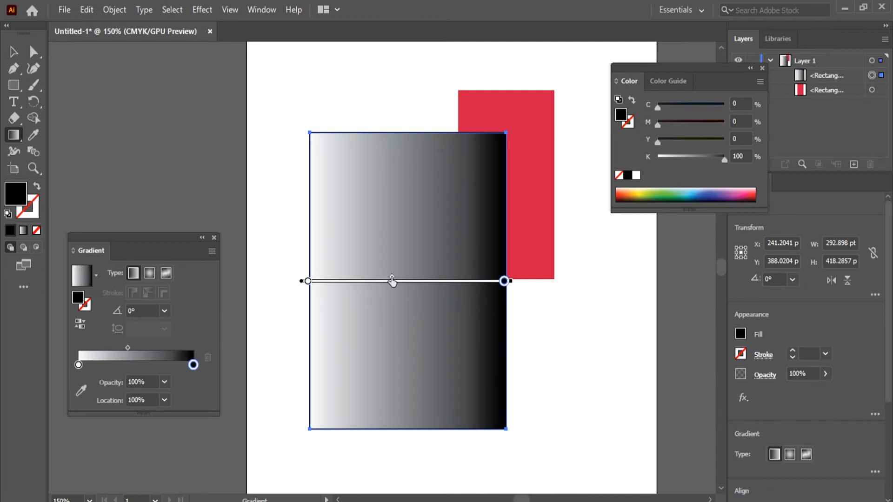
Step: Shift the gradient midpoint toward the white stop and back past the rectangle's center toward the black stop, and select the white stop
mouse_move(392, 282)
mouse_down()
mouse_move(339, 289)
mouse_move(444, 305)
mouse_move(458, 318)
mouse_move(353, 319)
mouse_move(436, 312)
mouse_move(450, 325)
mouse_move(351, 331)
mouse_move(367, 330)
mouse_up()
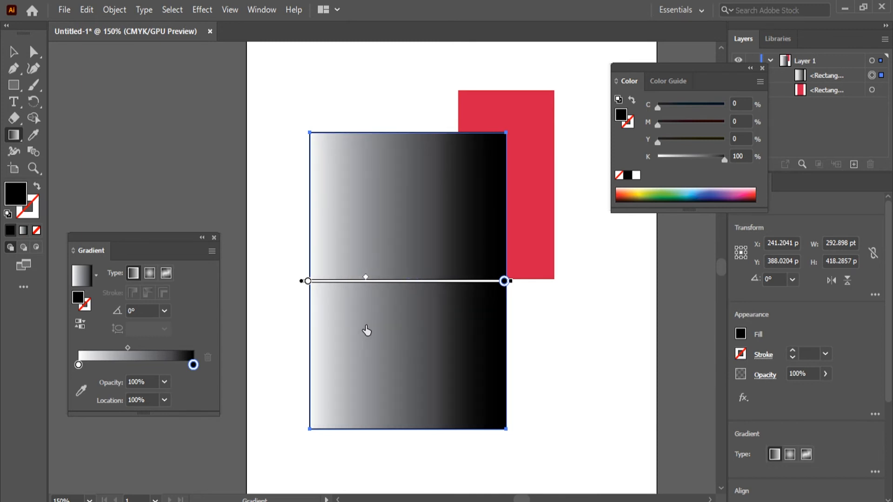
mouse_move(366, 330)
mouse_down()
mouse_move(357, 332)
mouse_move(364, 327)
mouse_up()
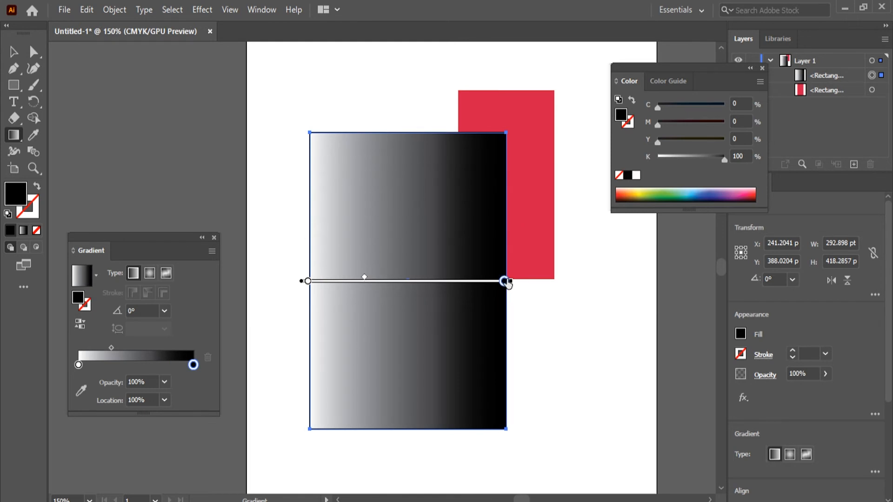
mouse_move(504, 281)
mouse_down()
mouse_move(440, 281)
mouse_move(552, 291)
mouse_up()
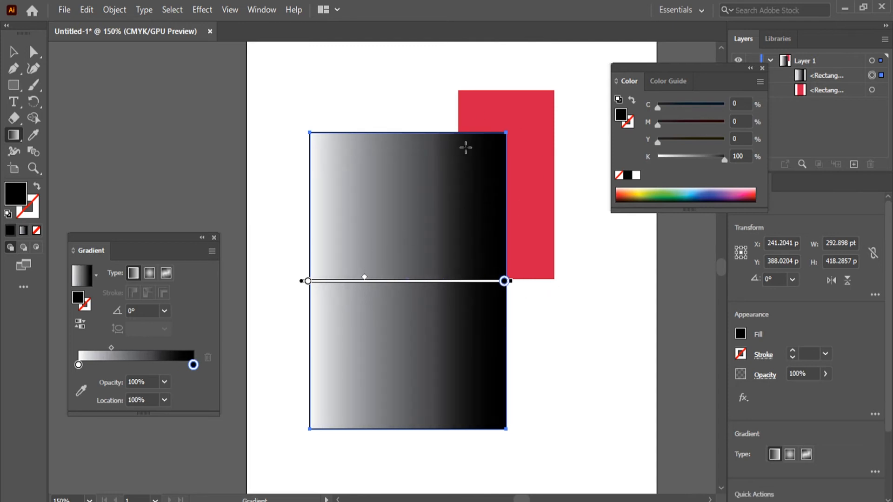
drag(363, 278, 429, 281)
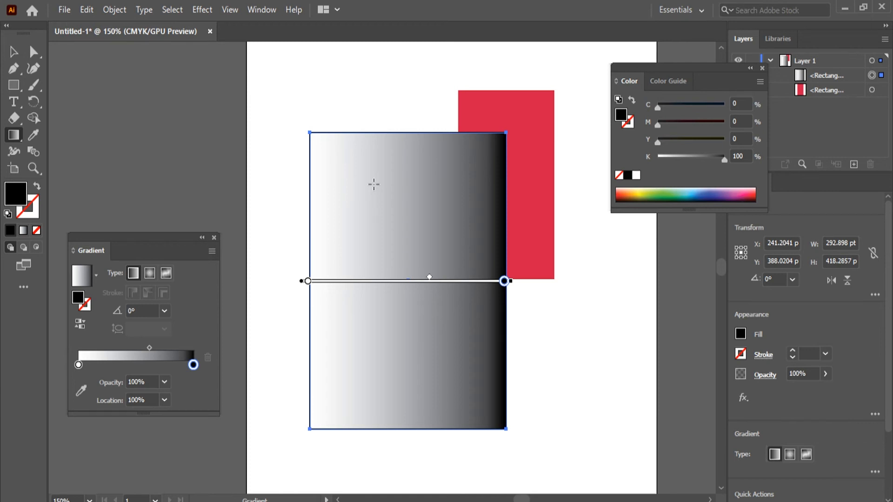
click(438, 280)
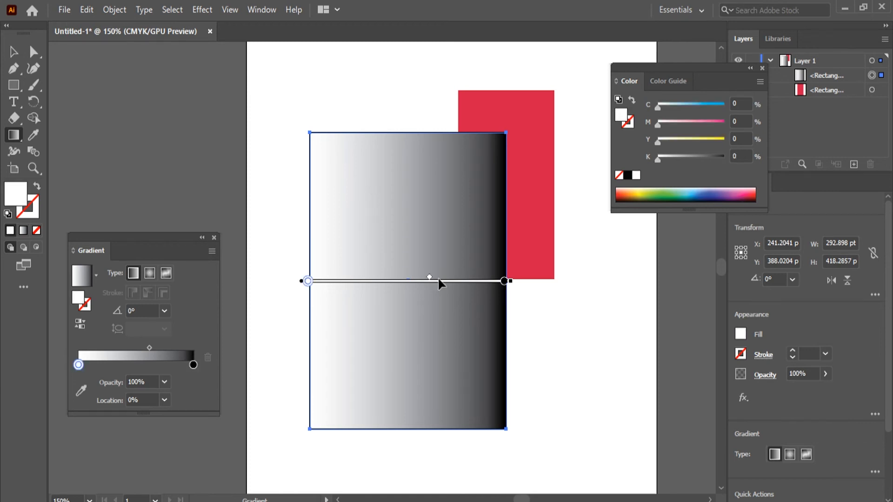
Step: Set the linear gradient's angle to 90°, followed by -90°
click(164, 311)
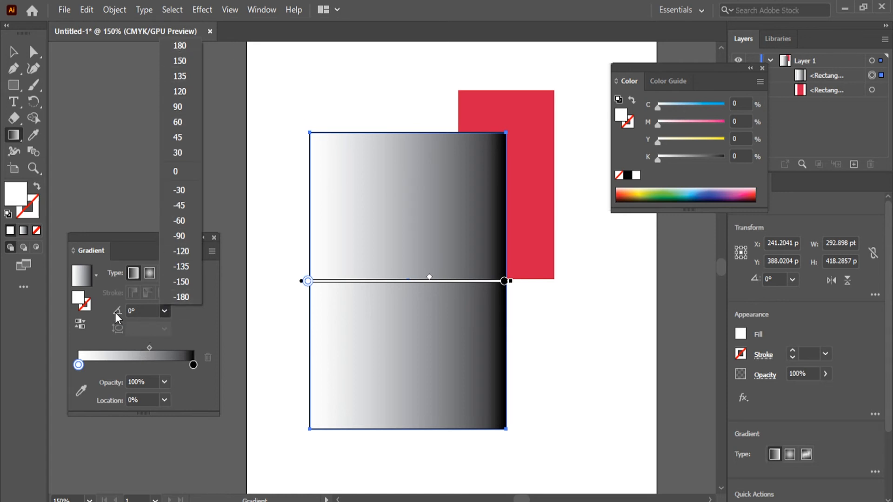
click(165, 311)
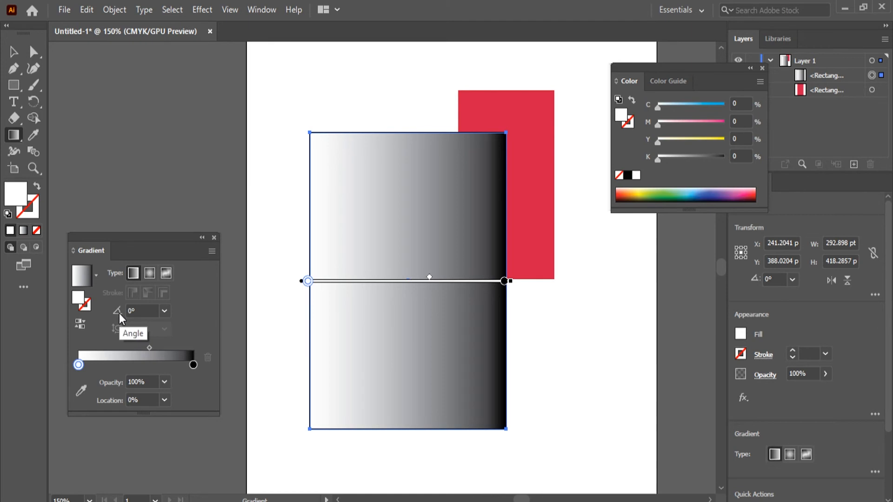
click(165, 311)
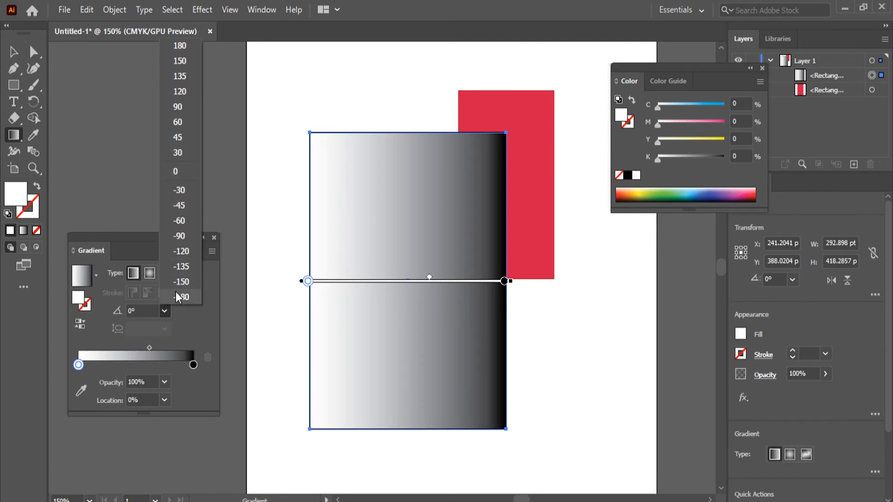
click(185, 107)
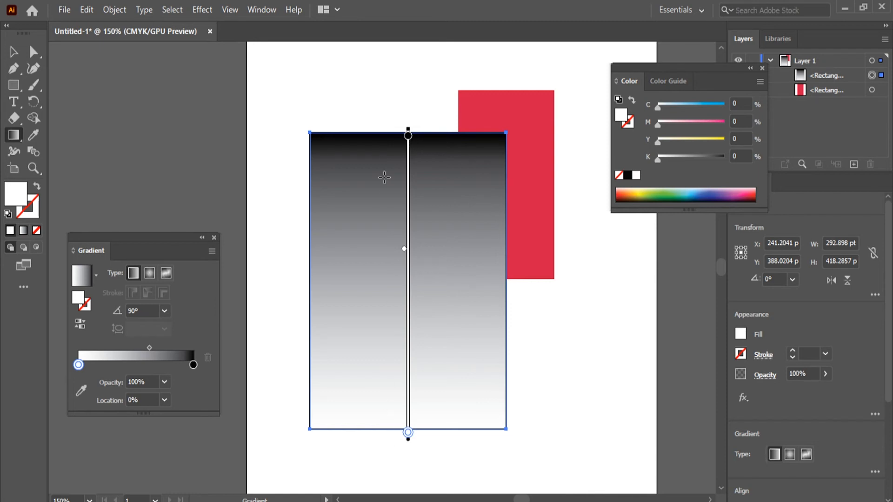
click(165, 311)
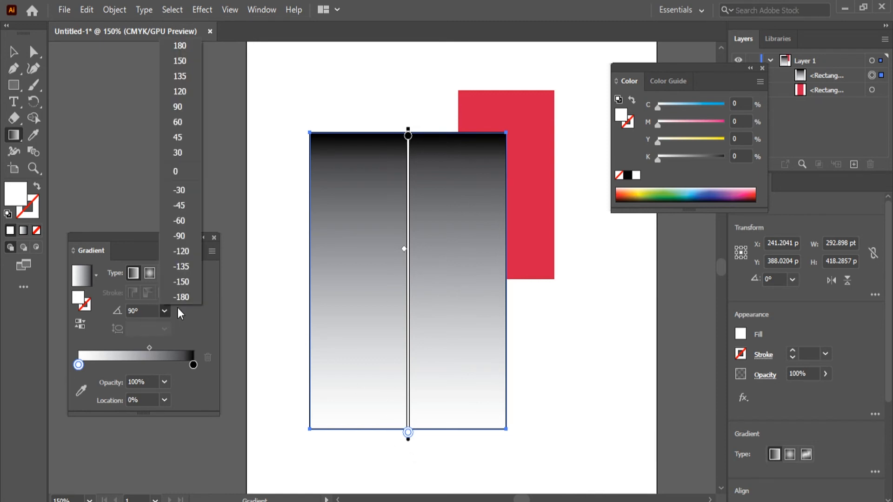
click(178, 233)
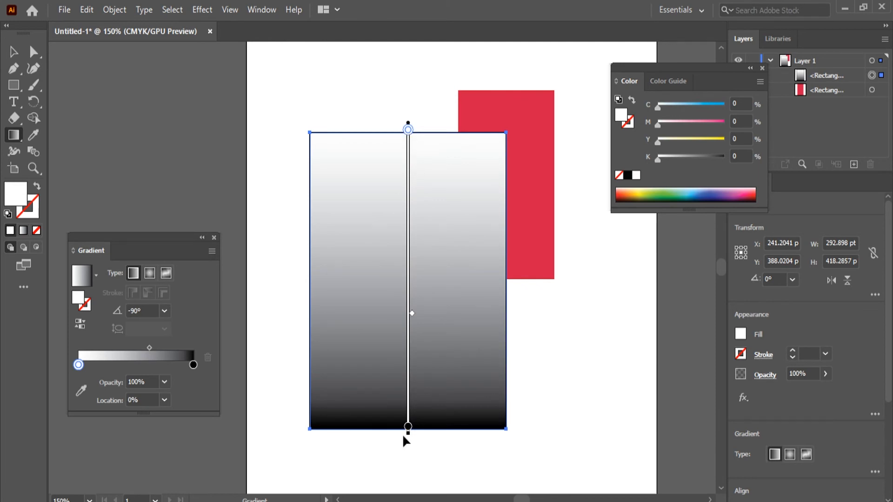
Step: Enter a custom gradient angle of 36° and change it to 85°
drag(147, 311, 1, 316)
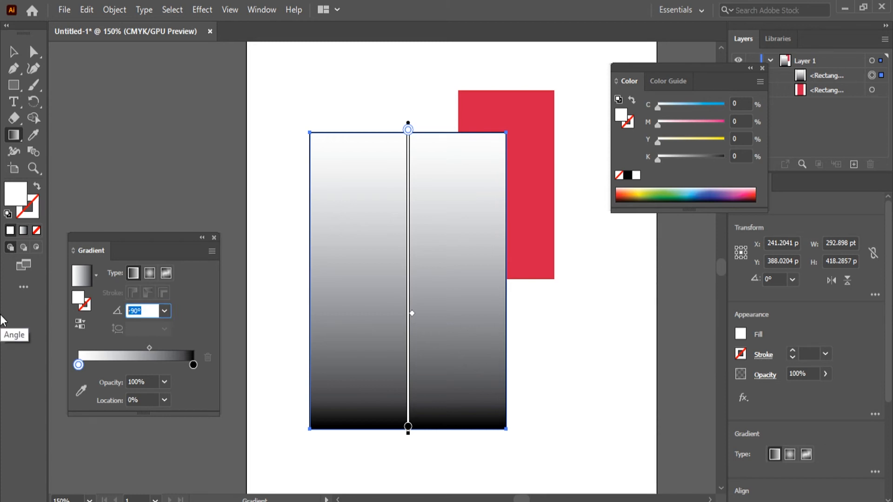
text(36)
key(Return)
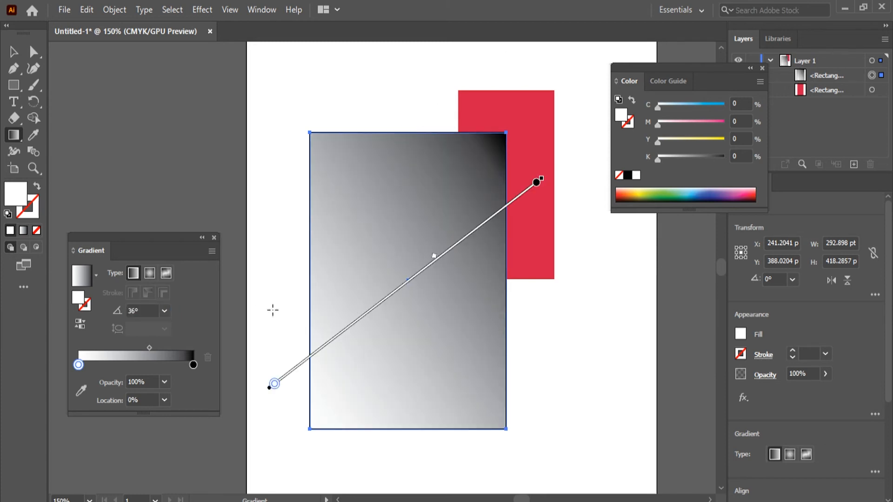
click(165, 309)
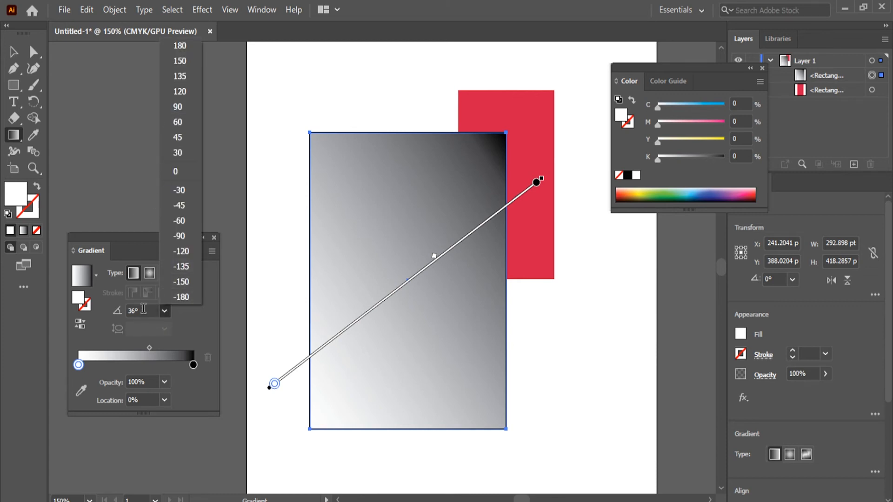
click(63, 305)
click(142, 309)
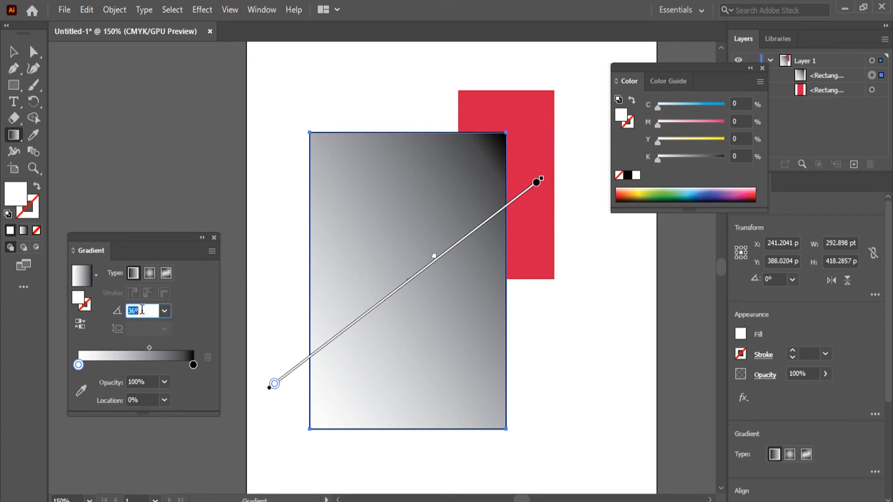
text(85)
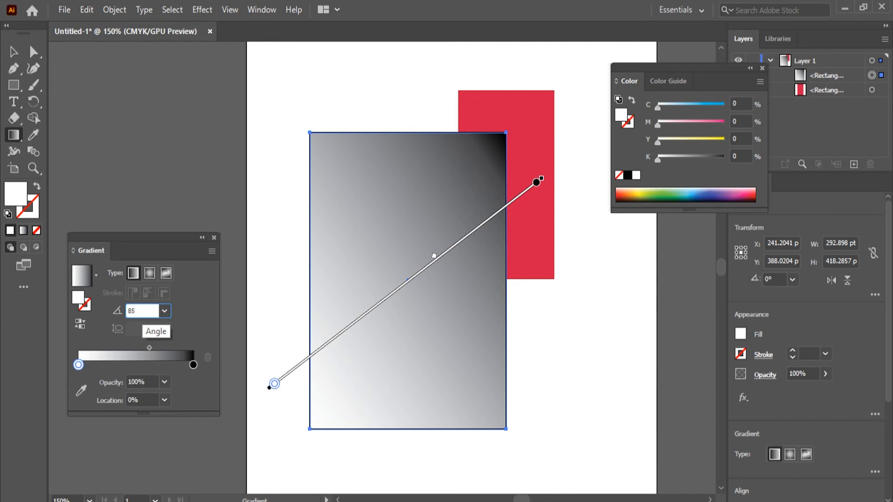
key(Return)
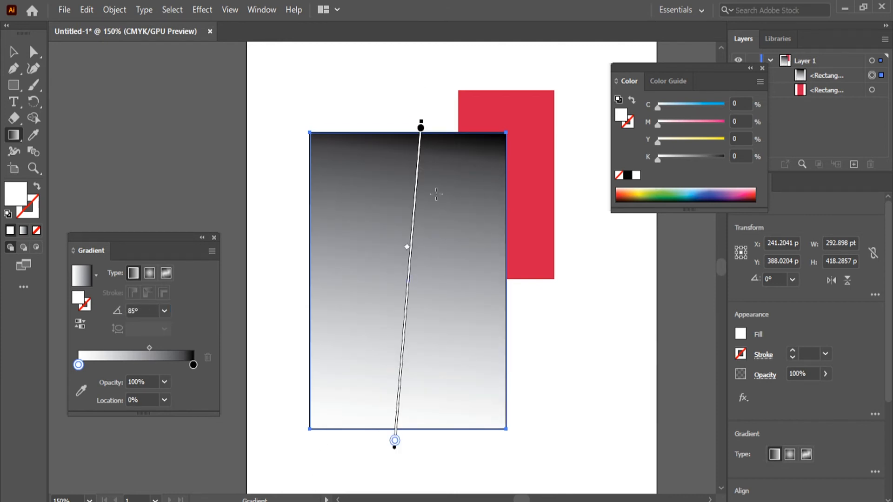
Step: Select the black color stop and set the gradient's angle back to 0°
mouse_move(422, 127)
mouse_down()
mouse_move(405, 342)
mouse_move(421, 127)
mouse_up()
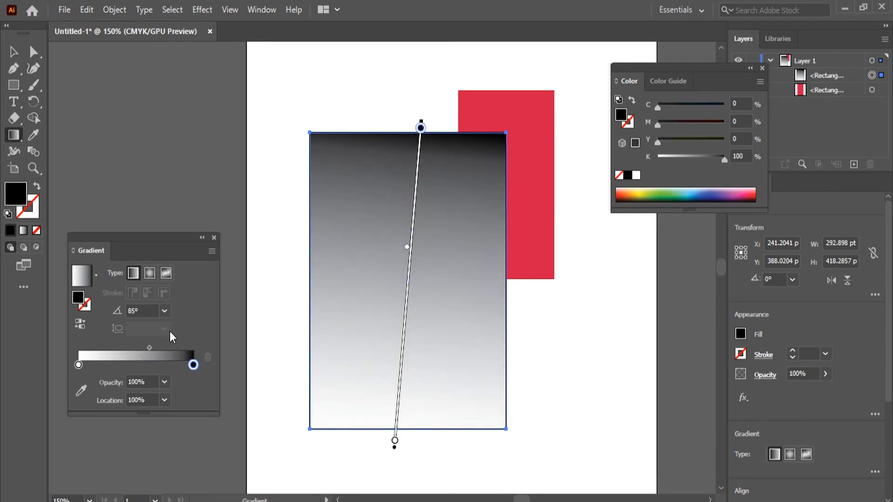
click(145, 311)
text(0)
key(Return)
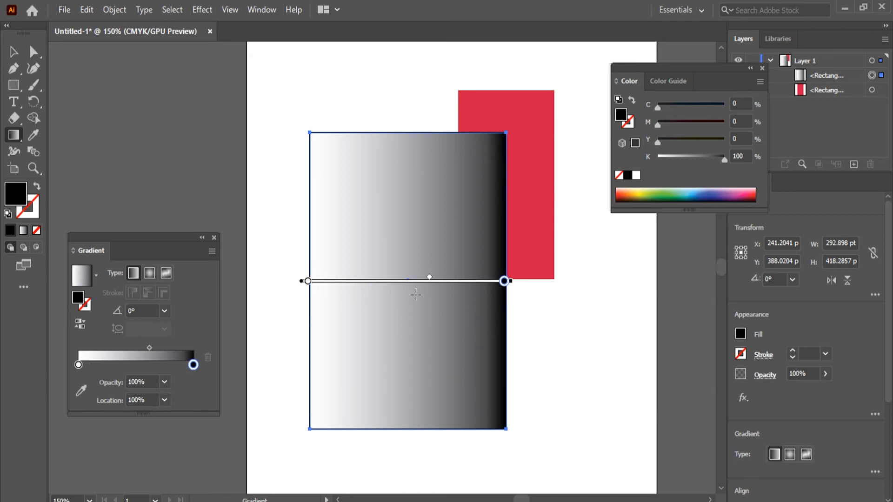
Step: Add a color stop at about 39.4% location and color it blue with C 100%, M 100%, Y 0% and K 0%
click(124, 366)
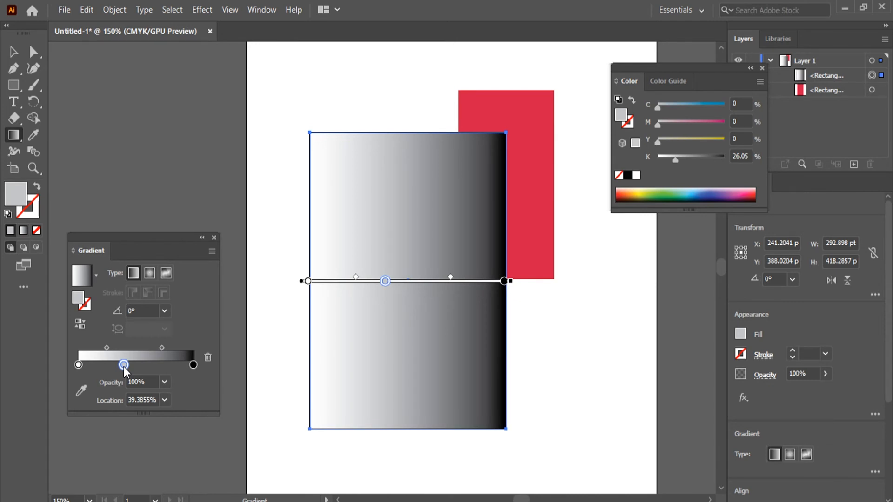
double_click(124, 365)
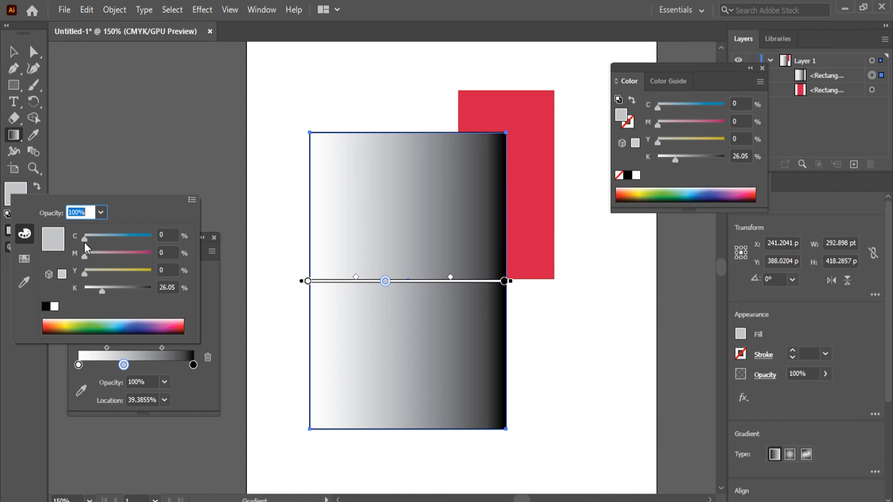
drag(85, 241, 162, 261)
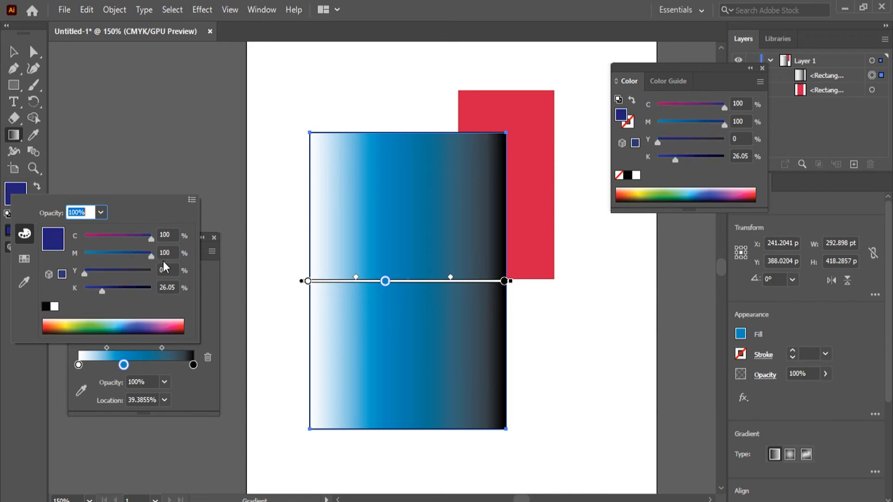
drag(103, 291, 71, 292)
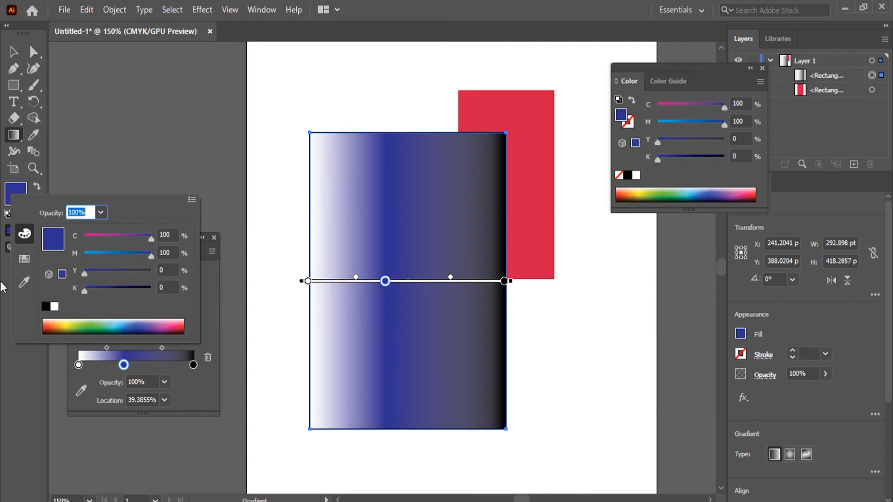
click(213, 319)
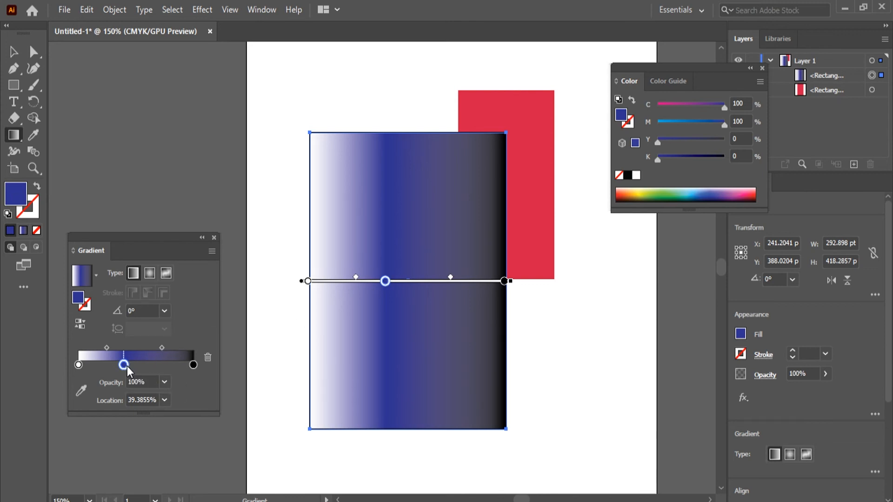
Step: Move the blue stop to about 30% location and the midpoint between the blue and black stops to about 50%
drag(125, 365, 95, 347)
mouse_move(155, 345)
mouse_down()
mouse_move(174, 349)
mouse_move(145, 345)
mouse_up()
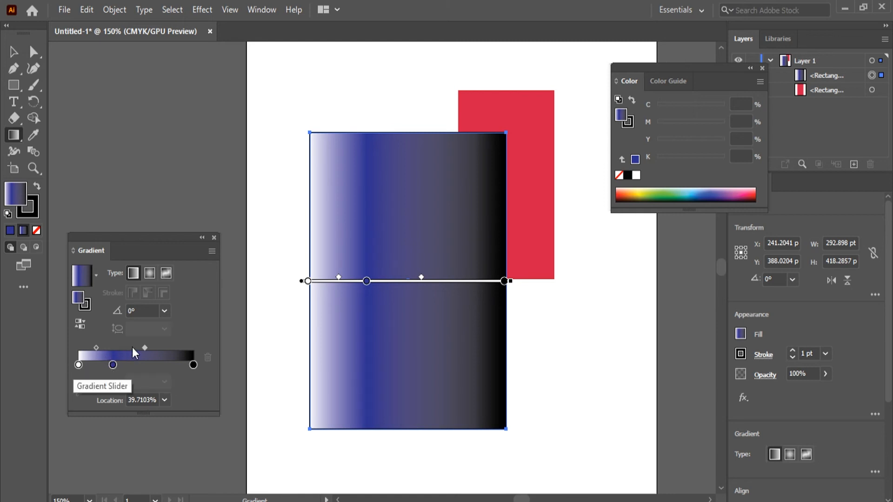
mouse_move(145, 344)
mouse_down()
mouse_move(125, 350)
mouse_move(154, 345)
mouse_up()
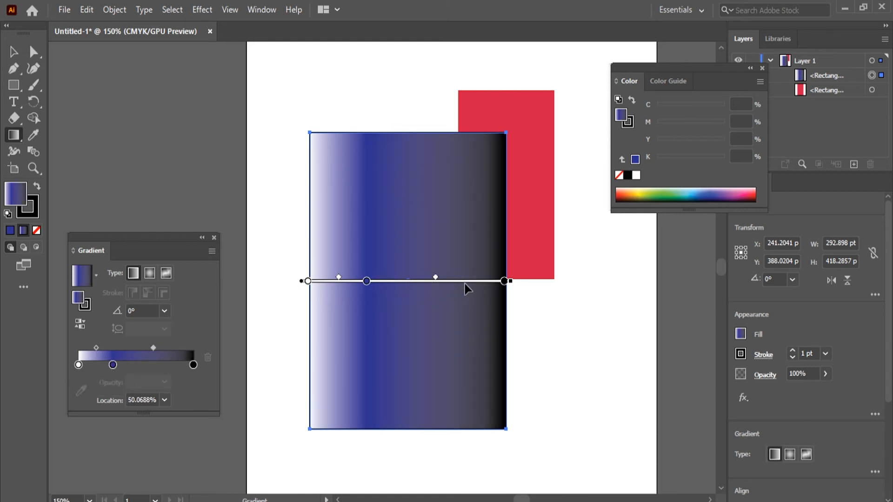
Step: Delete the blue color stop from the gradient
click(113, 365)
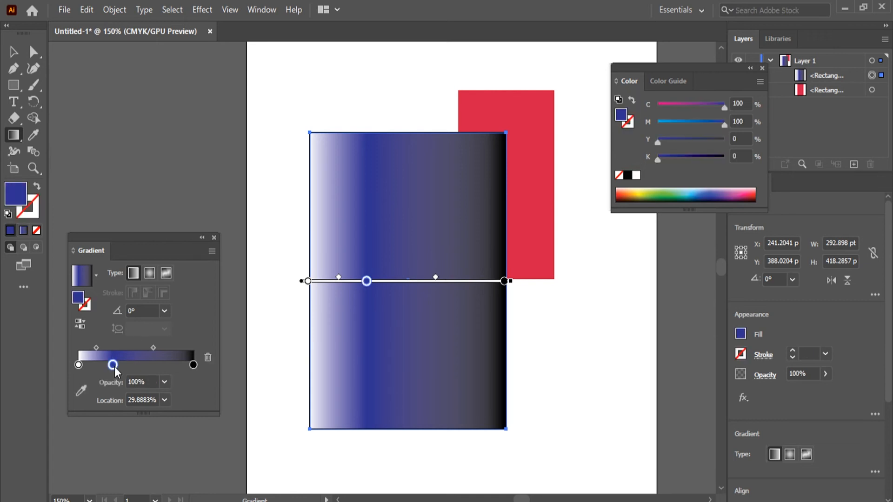
click(208, 358)
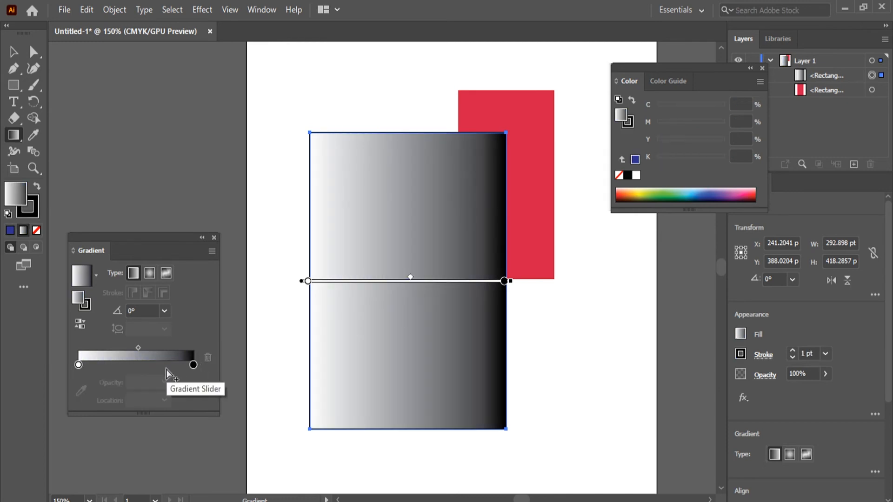
Step: Add a color stop at about 41.6% location and pick a pink from the spectrum (M 98.04%, Y 20.78%)
click(126, 367)
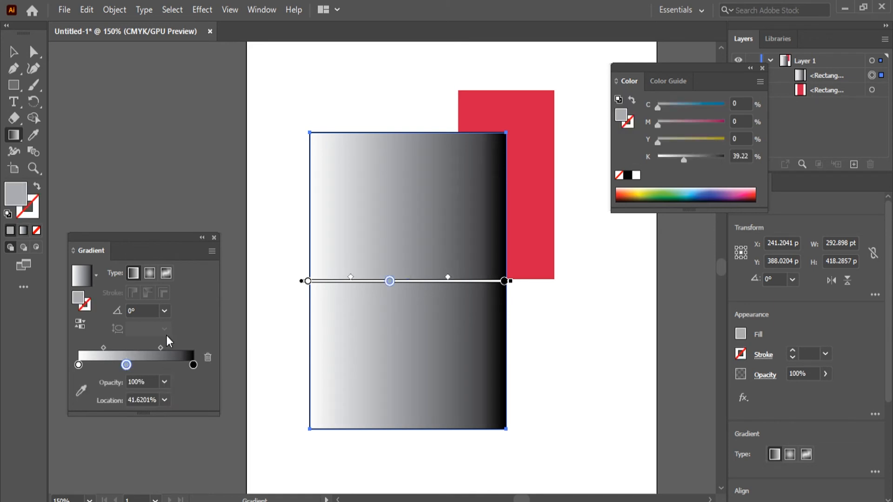
double_click(126, 365)
click(123, 326)
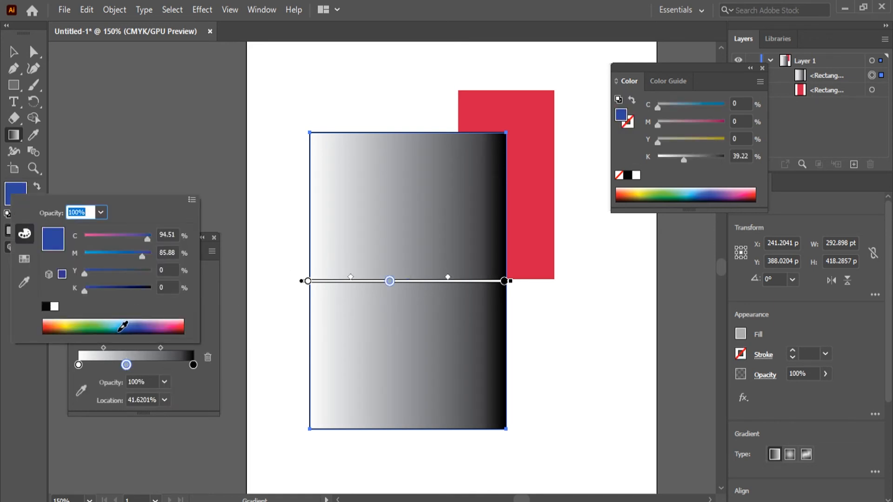
drag(122, 327, 179, 320)
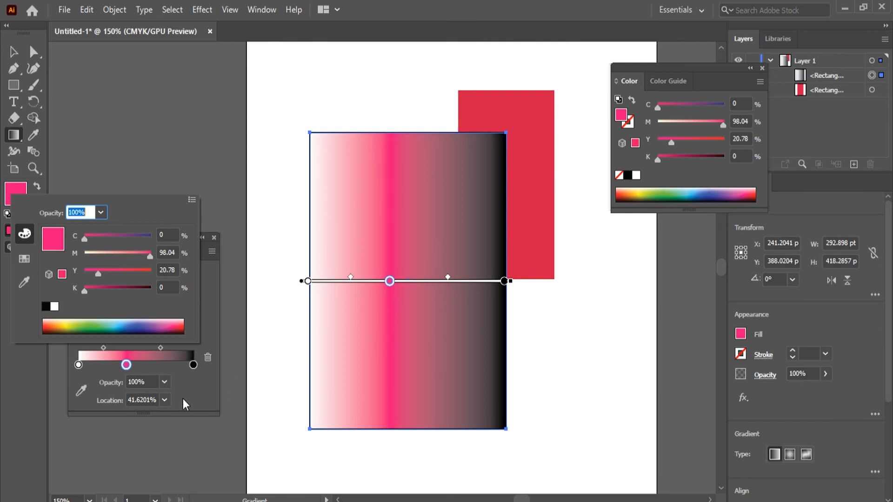
Step: Move the pink color stop to about 65.1% location
click(186, 381)
drag(126, 364, 168, 366)
key(ctrl+z)
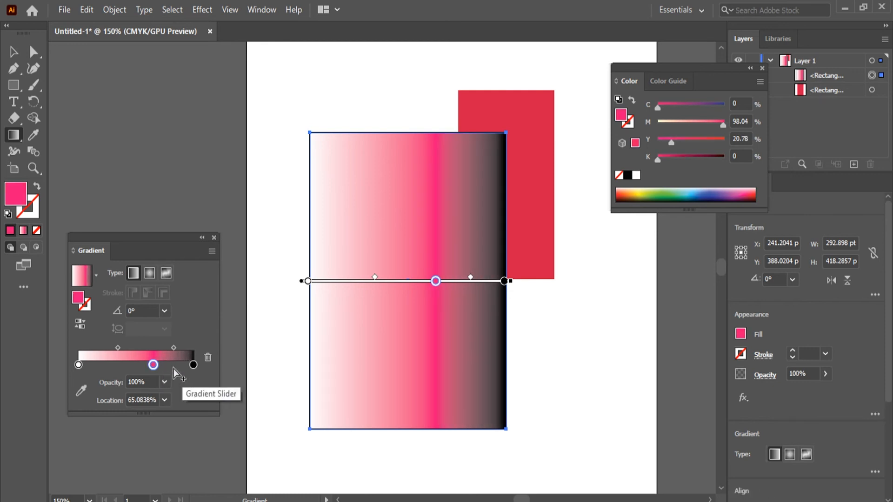
Step: Swap the order of the two colored stops, placing black at about 28.5% location and pink at 100%
drag(192, 365, 219, 386)
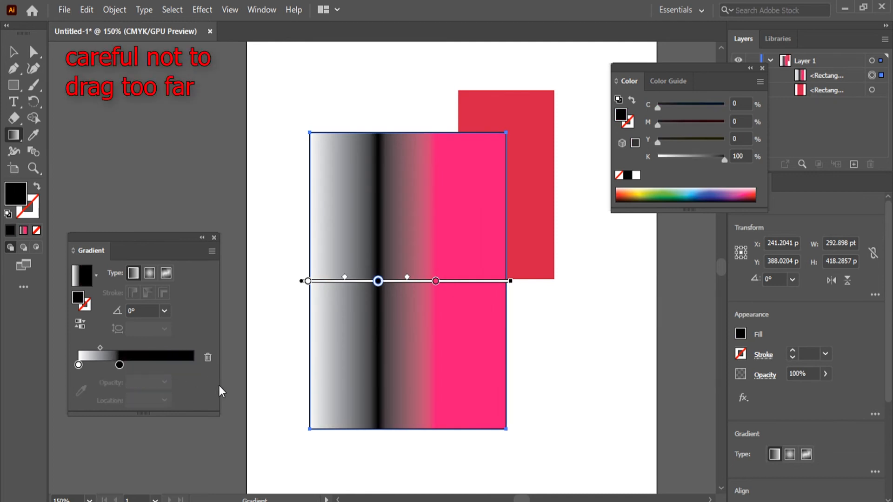
key(ctrl+z)
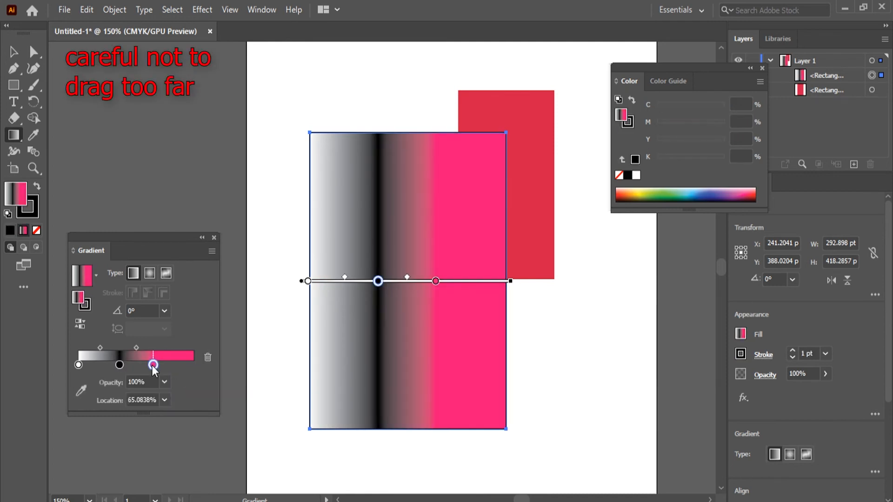
drag(154, 365, 196, 366)
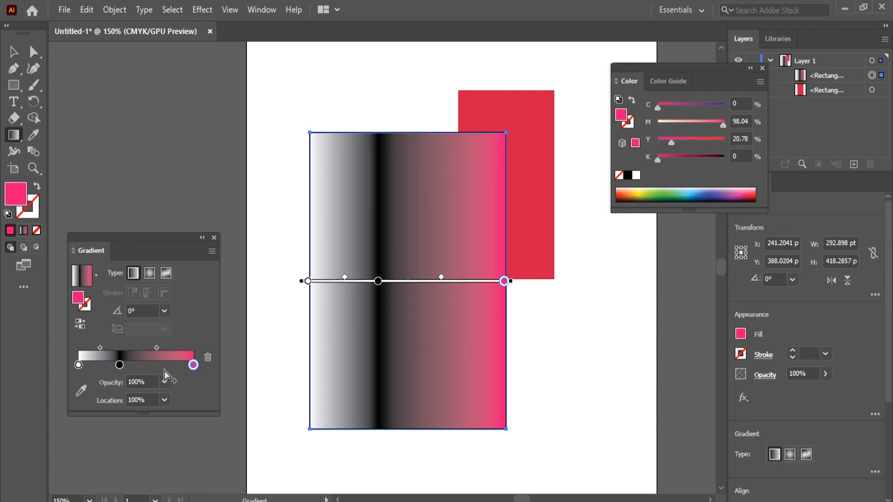
mouse_move(119, 365)
mouse_down()
mouse_move(161, 364)
mouse_move(85, 369)
mouse_move(172, 369)
mouse_move(101, 373)
mouse_move(169, 363)
mouse_move(110, 359)
mouse_up()
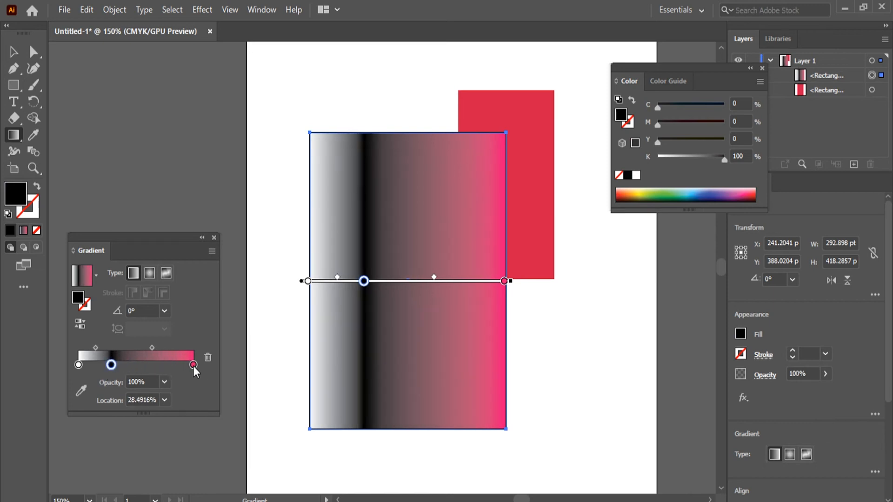
Step: Delete the pink color stop from the gradient and move the black stop to 100% location
drag(193, 365, 296, 387)
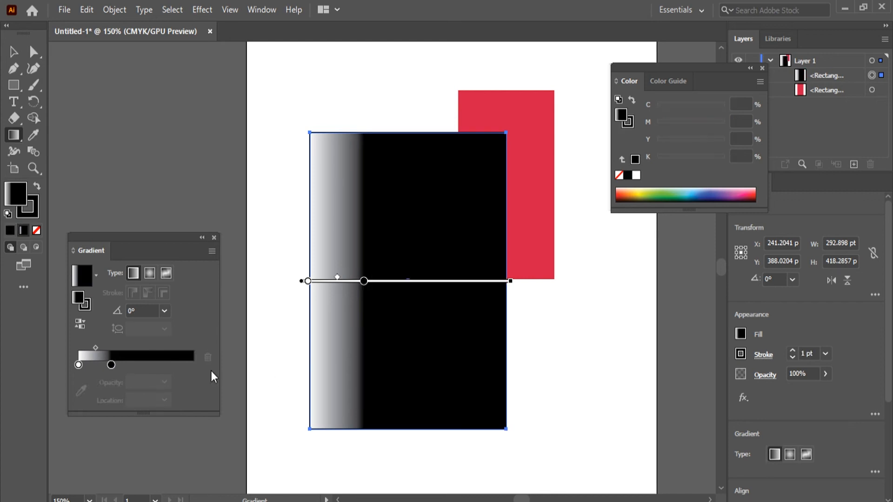
drag(110, 364, 200, 372)
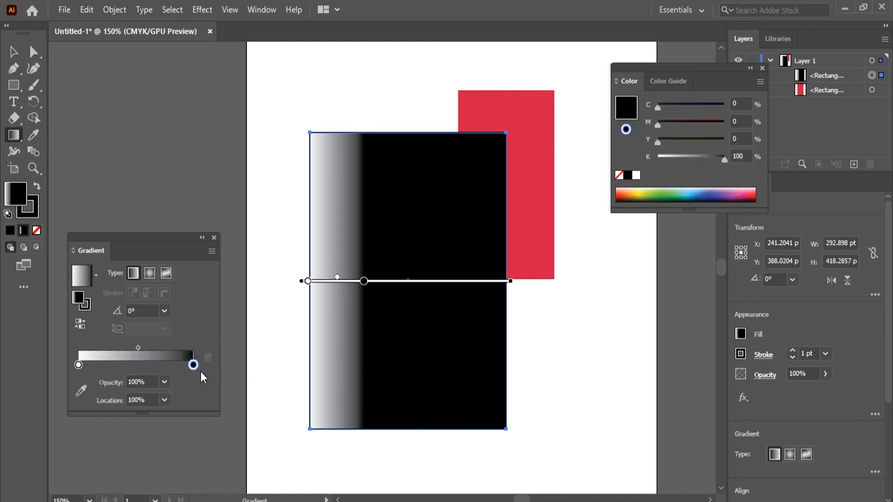
Step: Try 40% opacity on the black color stop and restore it to 100%
click(165, 383)
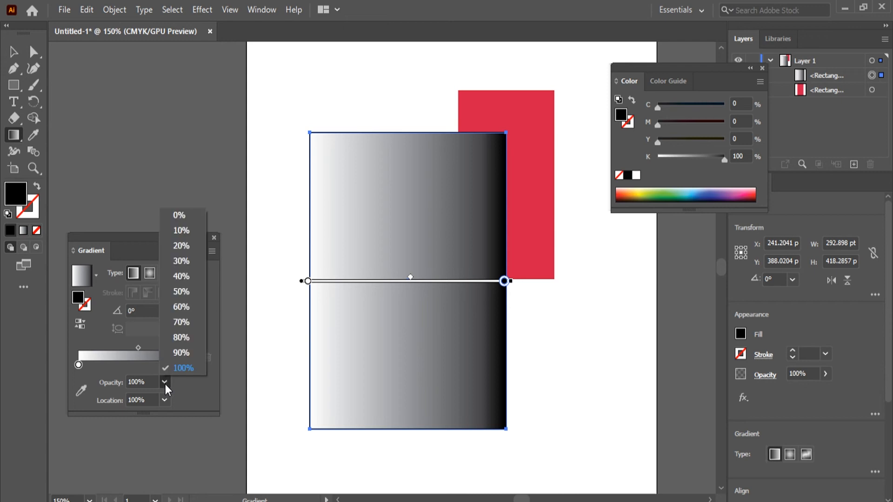
click(187, 275)
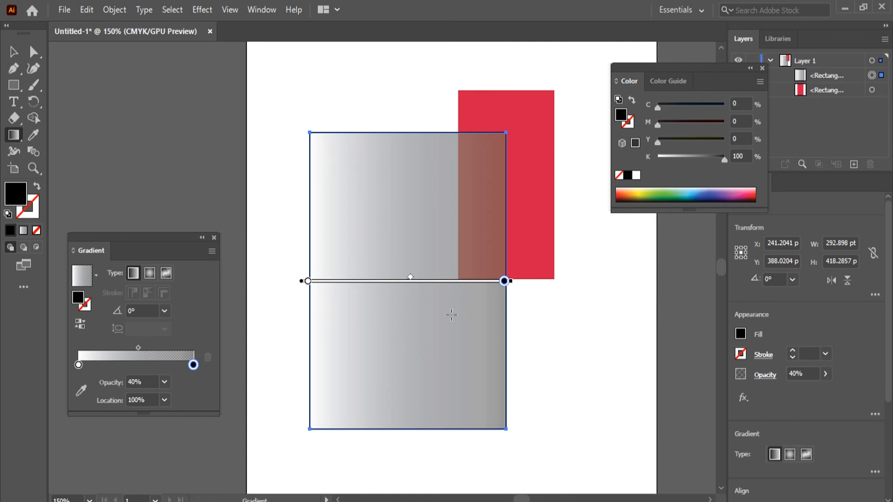
click(165, 387)
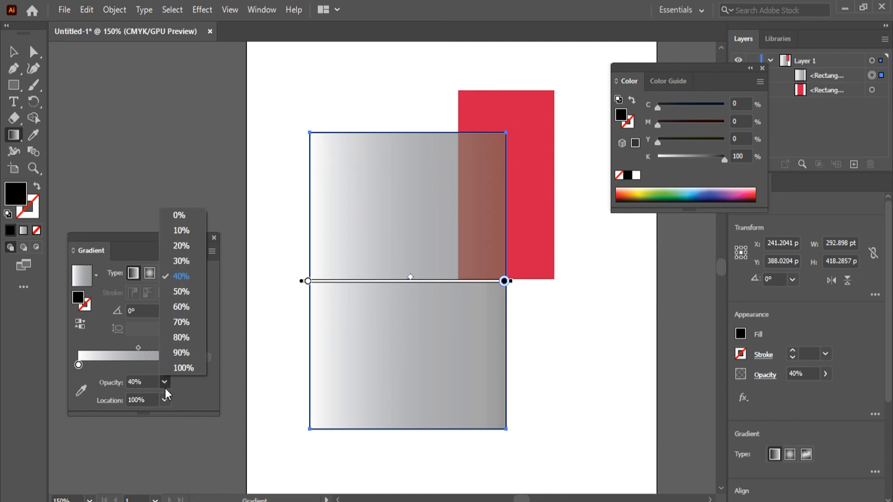
click(176, 370)
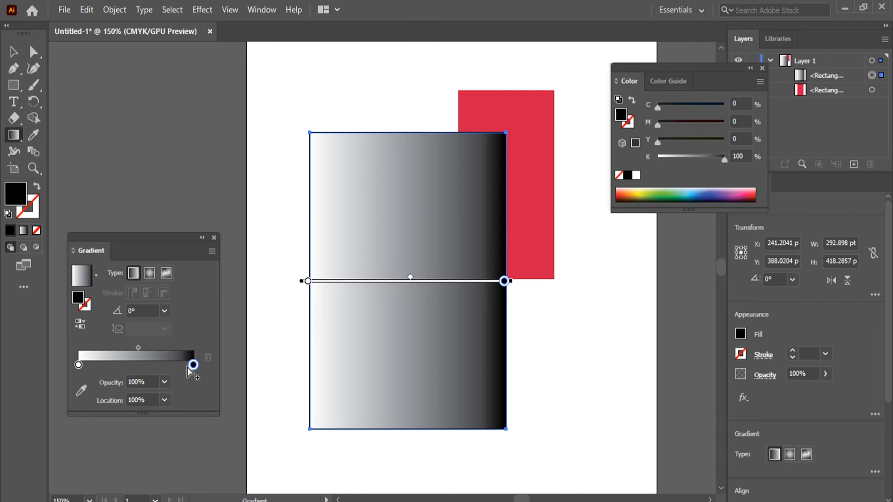
Step: Try 40% and 90% locations for the white color stop and undo both changes
click(79, 365)
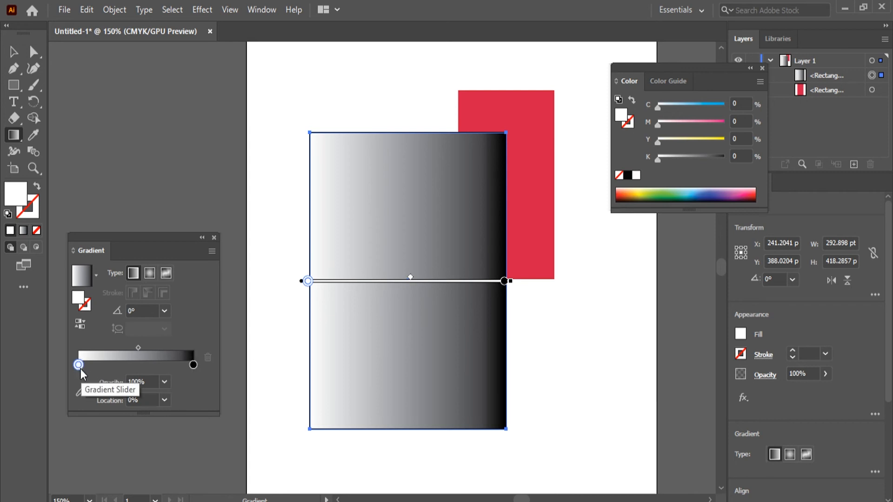
click(164, 400)
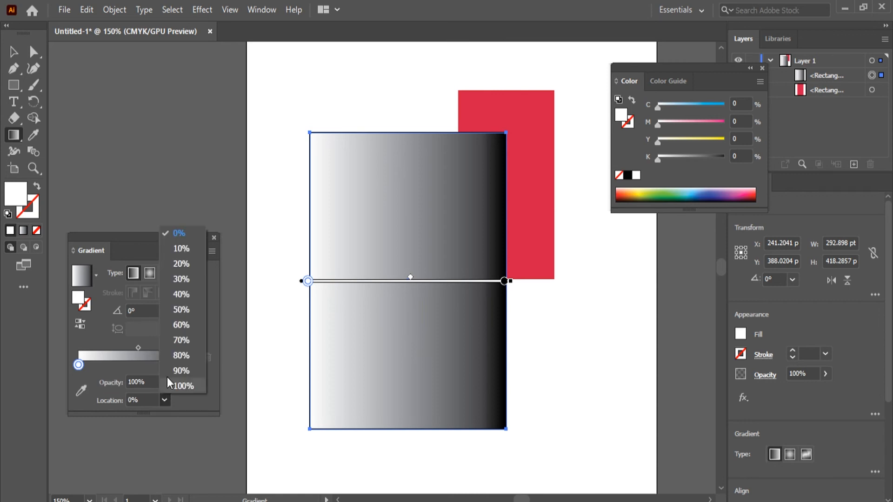
click(186, 294)
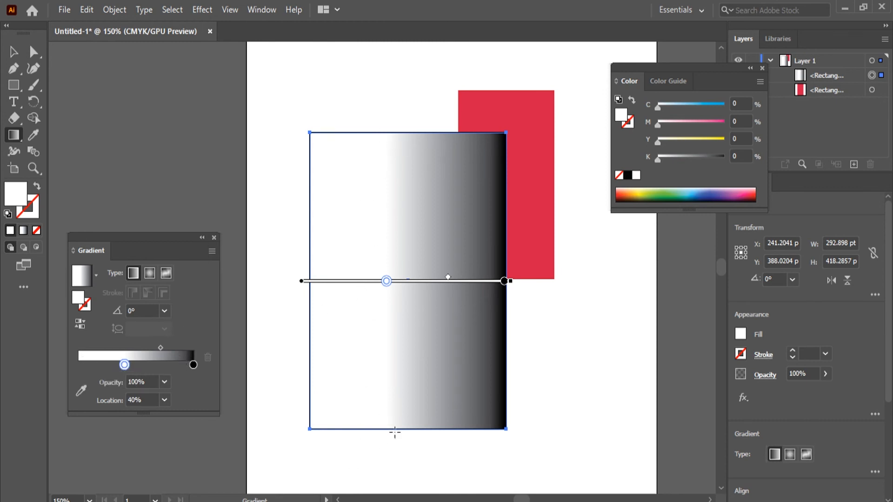
click(165, 400)
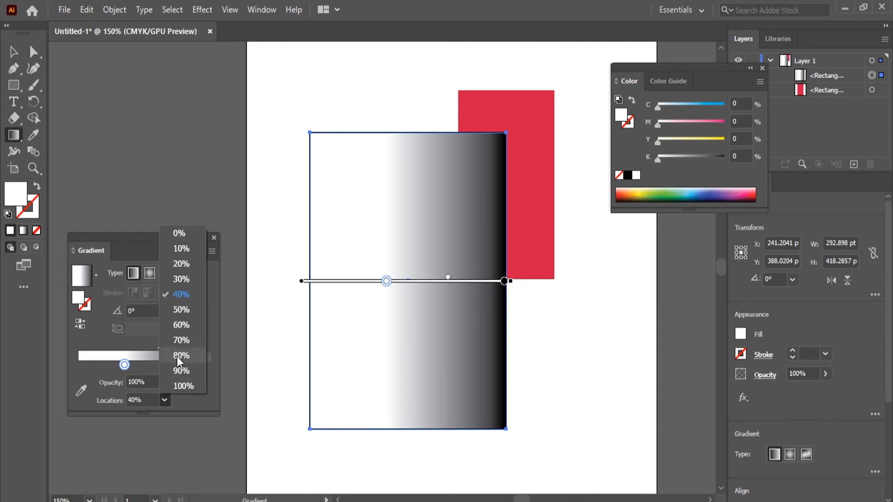
click(189, 366)
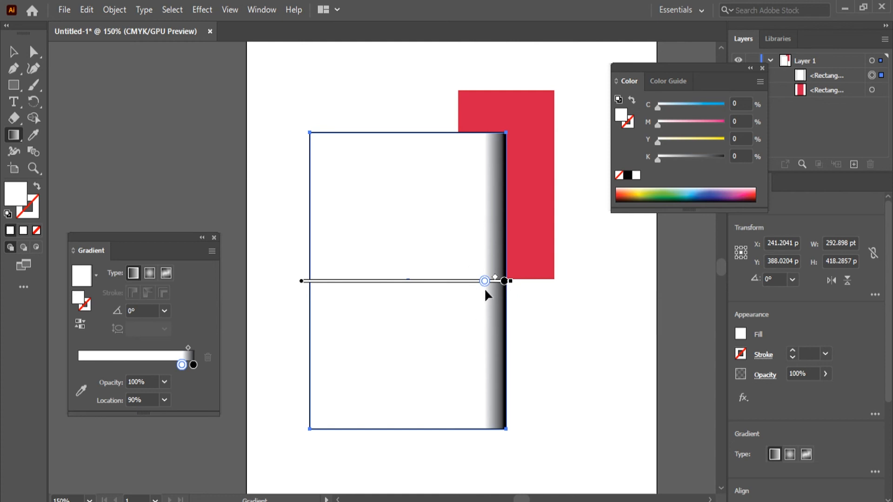
key(ctrl+z)
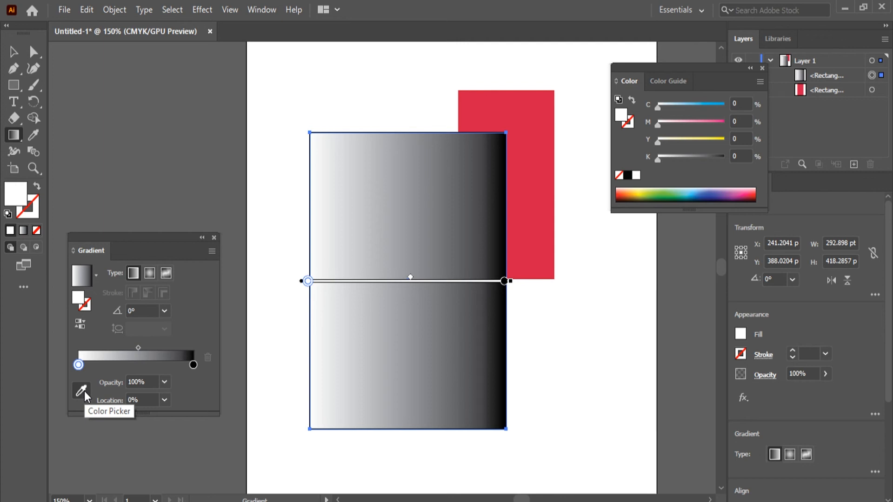
Step: Recolor the white gradient stop by sampling the red of the rectangle behind, and exit color sampling
click(85, 392)
click(514, 200)
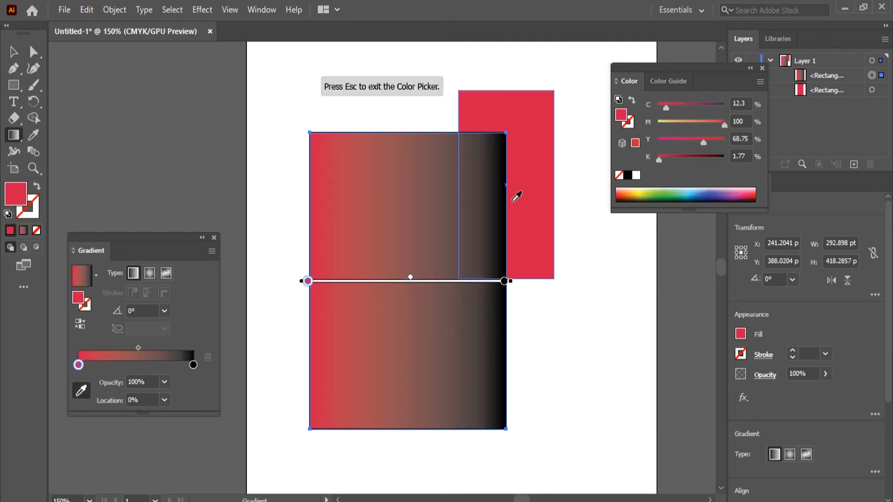
key(Escape)
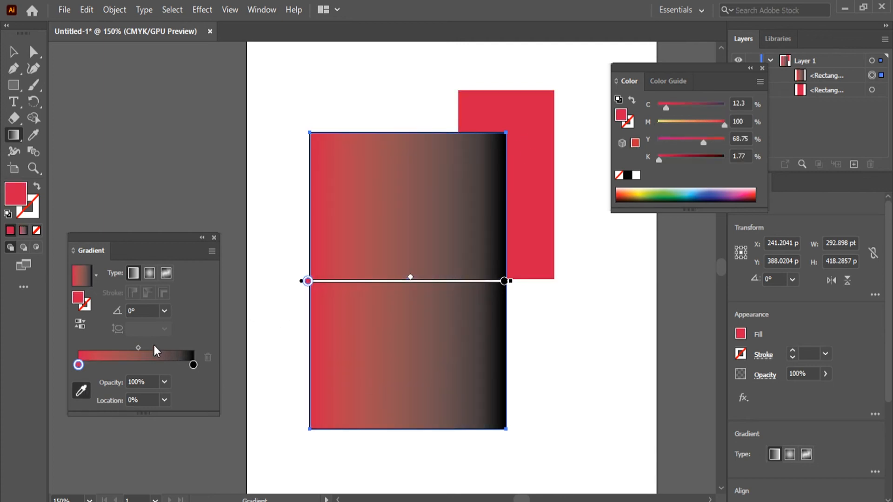
click(14, 52)
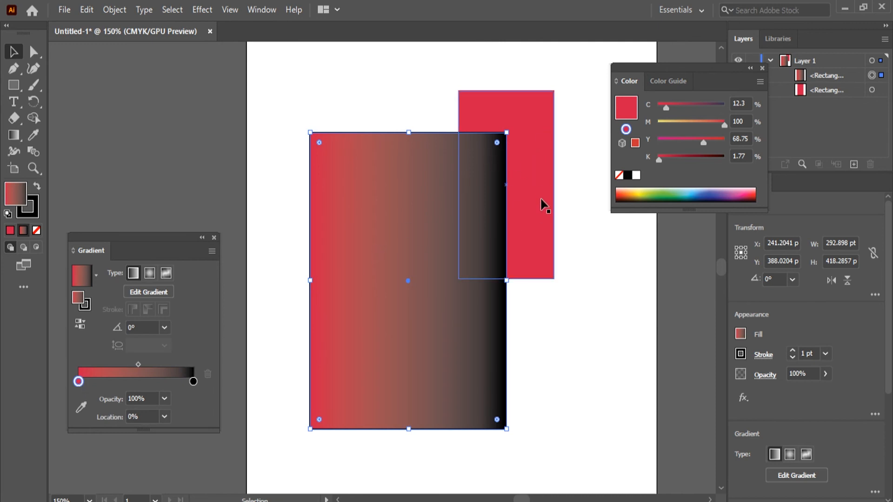
Step: Resume editing the rectangle's gradient and reverse it repeatedly, ending with red at 0% and black at 100%
click(149, 292)
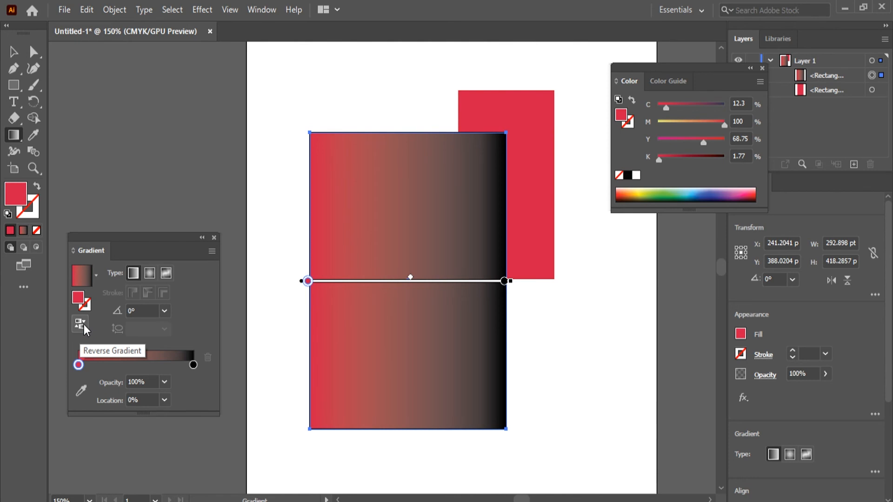
click(84, 325)
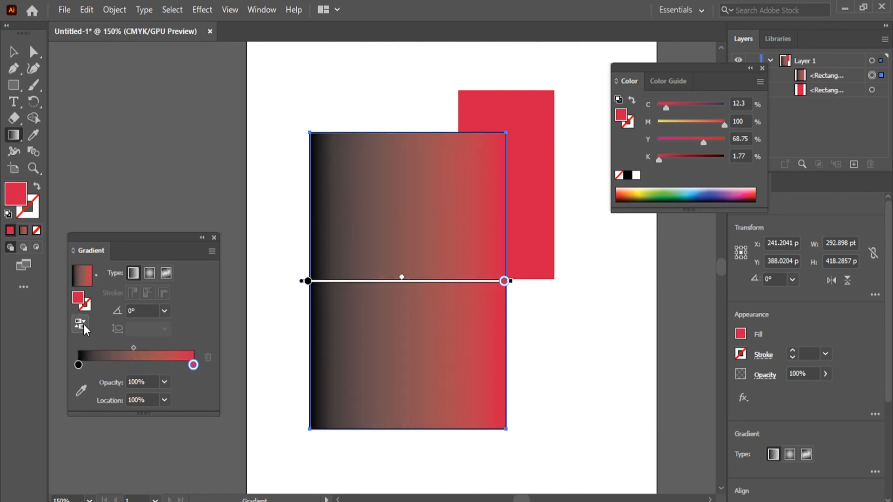
click(84, 324)
click(83, 325)
click(84, 325)
click(84, 325)
click(83, 325)
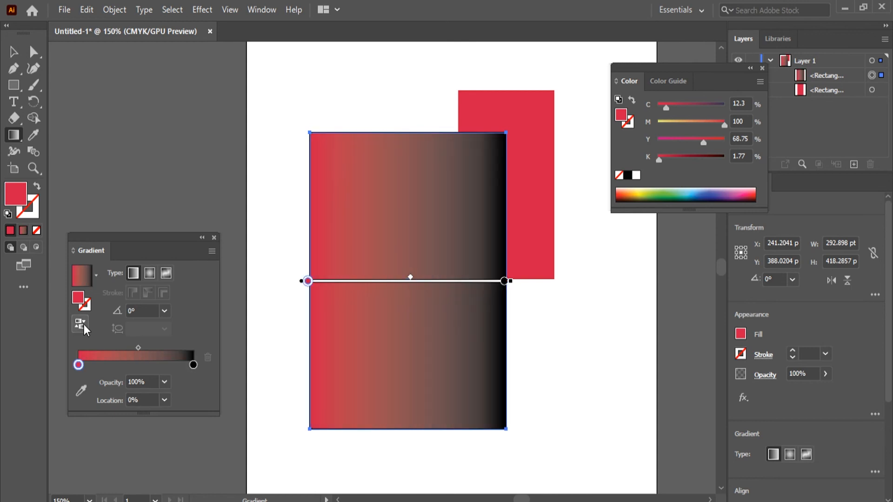
Step: Swap the gradient's end colors by moving the black stop to 0% location and the red stop to 100%
mouse_move(192, 365)
mouse_down()
mouse_move(122, 366)
mouse_move(193, 365)
mouse_up()
drag(120, 365, 78, 370)
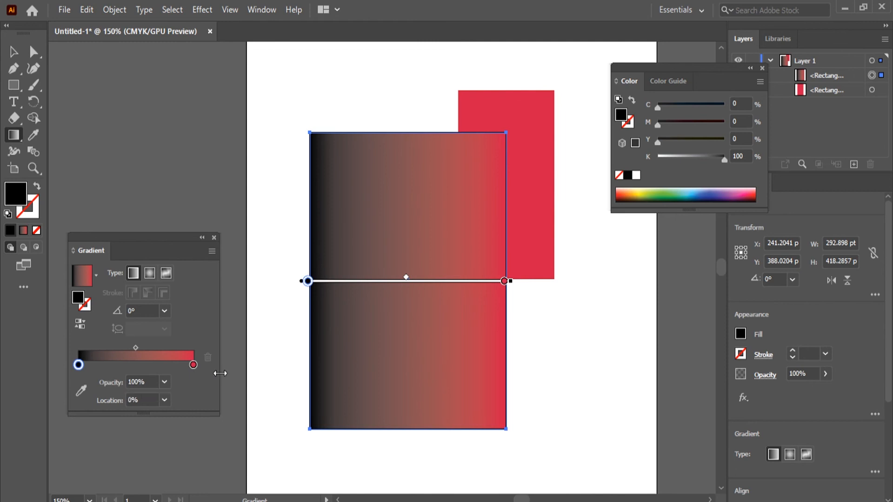
click(193, 365)
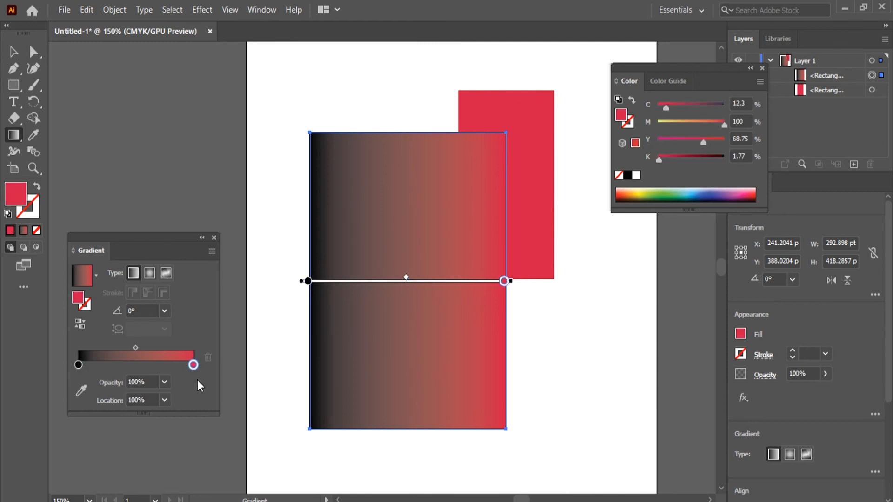
Step: Set the rectangle's stroke color to dark green 016003
double_click(89, 304)
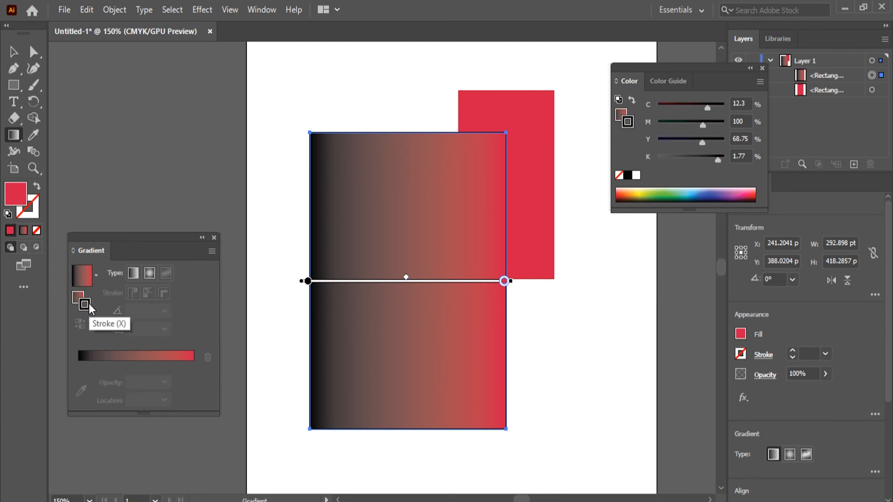
drag(397, 228, 462, 165)
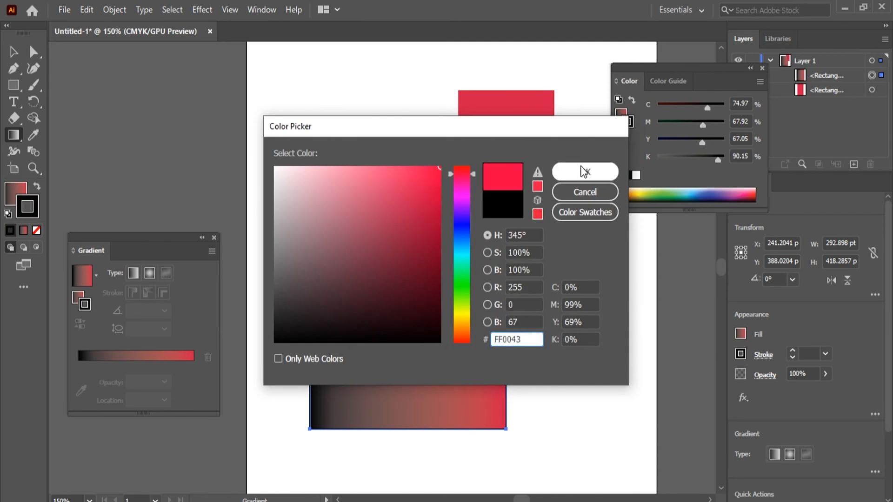
click(438, 277)
click(464, 283)
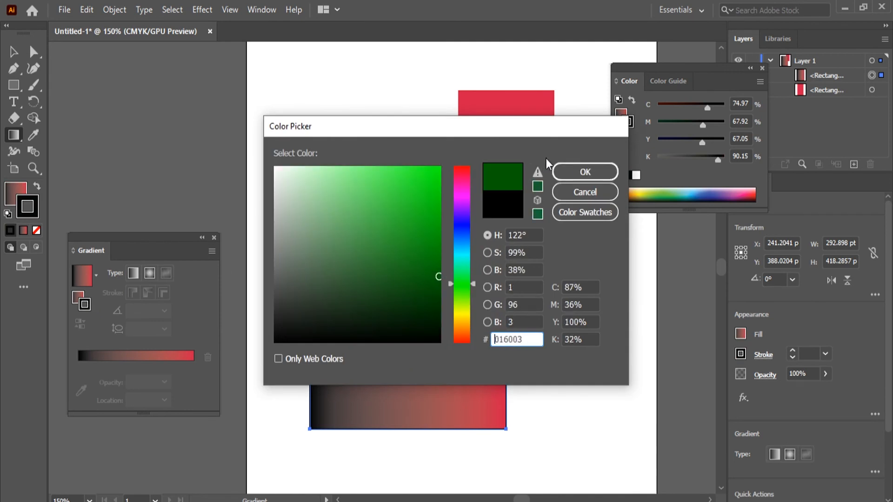
click(586, 172)
Step: Deselect the gradient rectangle and examine the green stroke along its edges at several magnifications
click(14, 52)
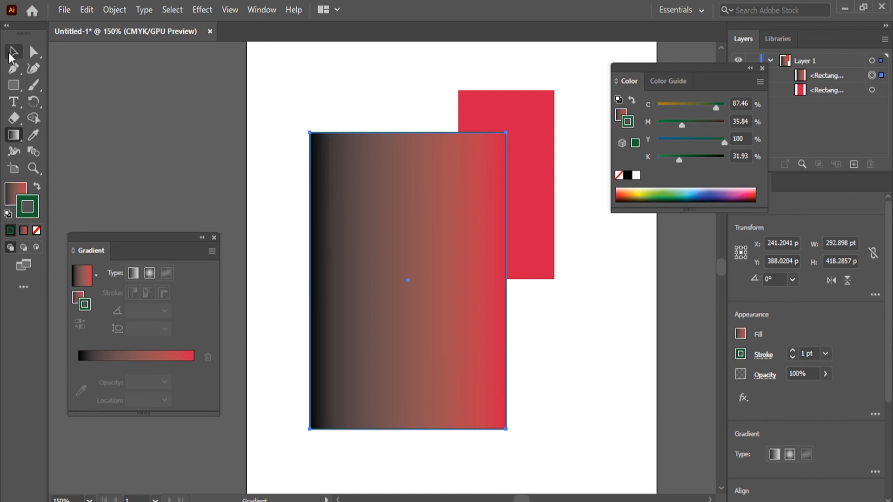
click(292, 247)
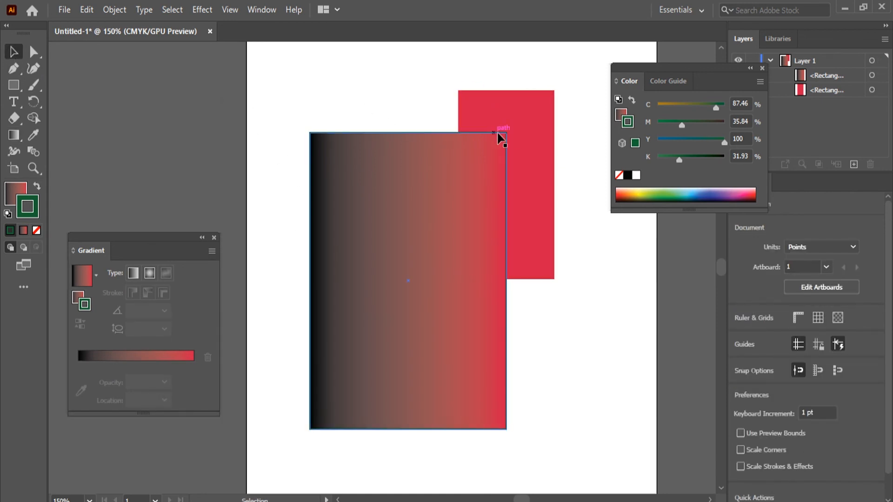
scroll(535, 235, up, 6)
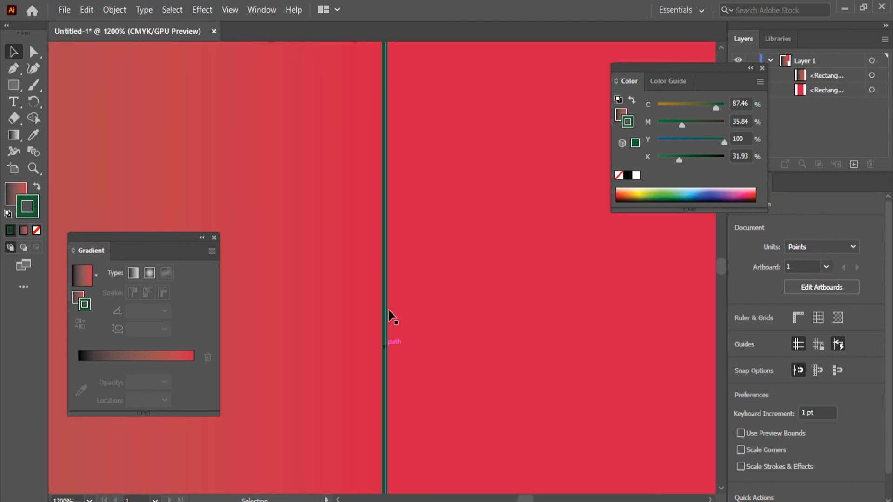
scroll(319, 368, down, 6)
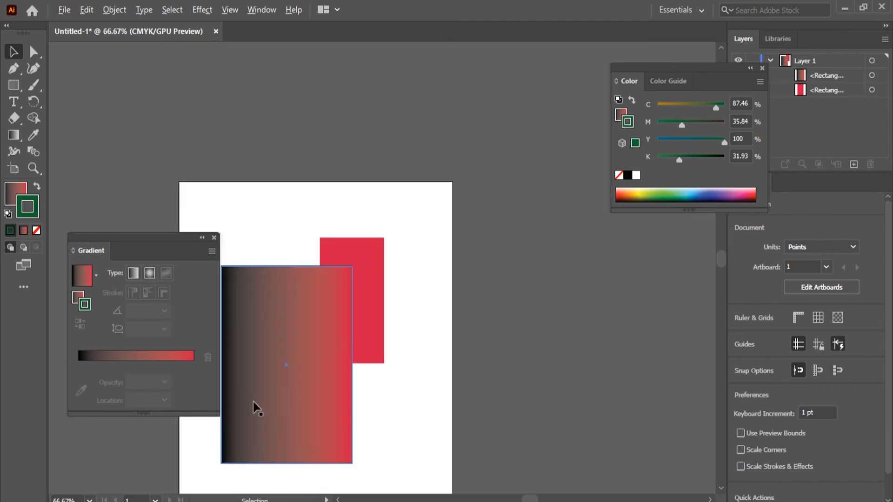
scroll(255, 407, up, 2)
scroll(255, 411, down, 1)
scroll(195, 442, up, 2)
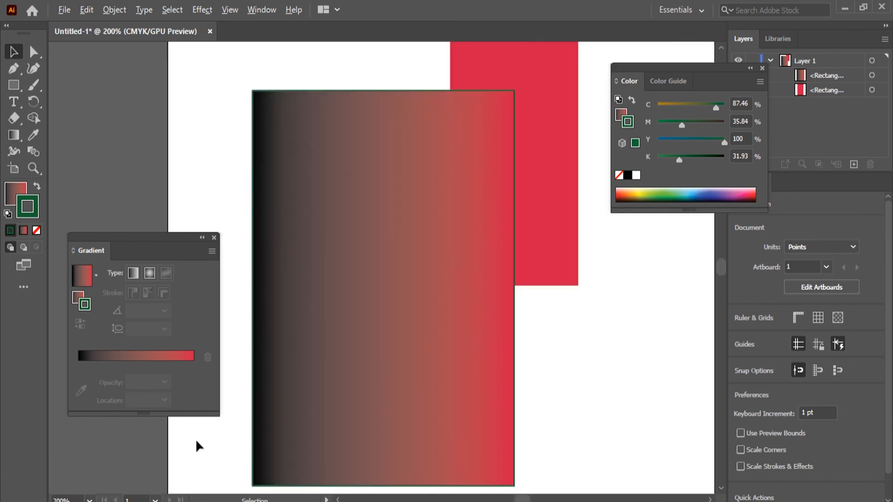
scroll(242, 449, down, 1)
scroll(243, 454, up, 1)
scroll(559, 400, down, 1)
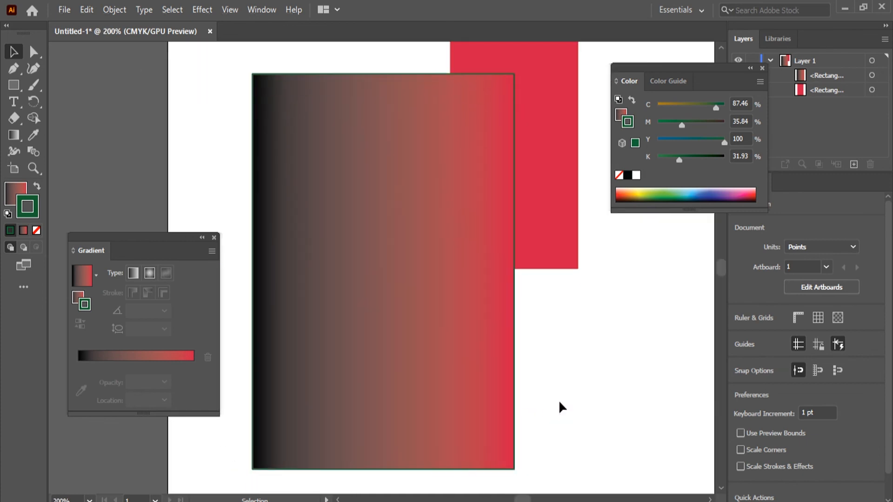
Step: Select the gradient rectangle and set its stroke weight to 20 pt
click(440, 331)
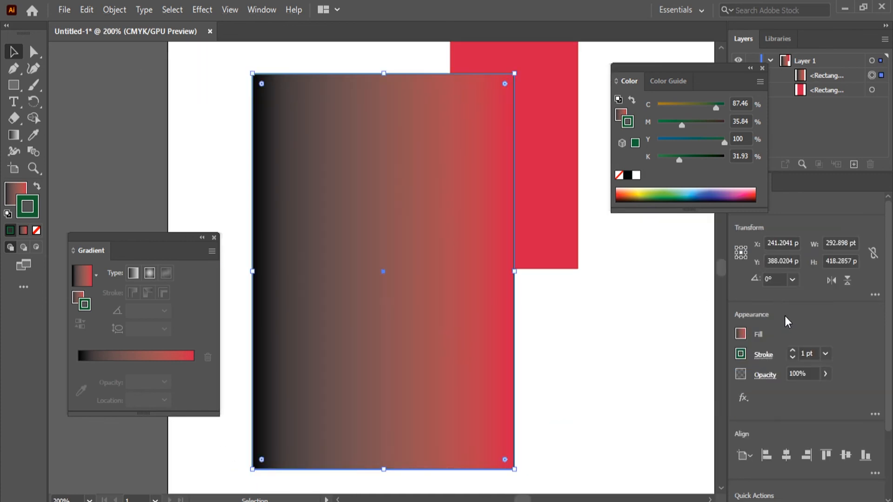
double_click(792, 351)
text(20)
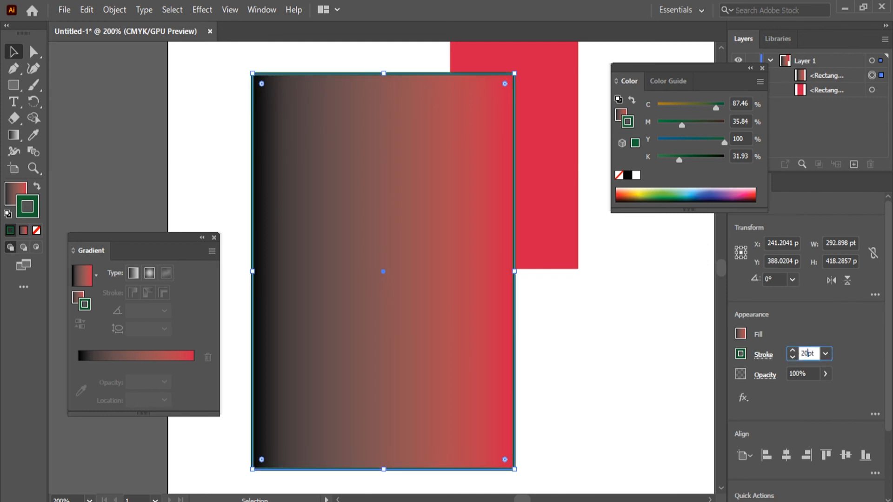
key(Return)
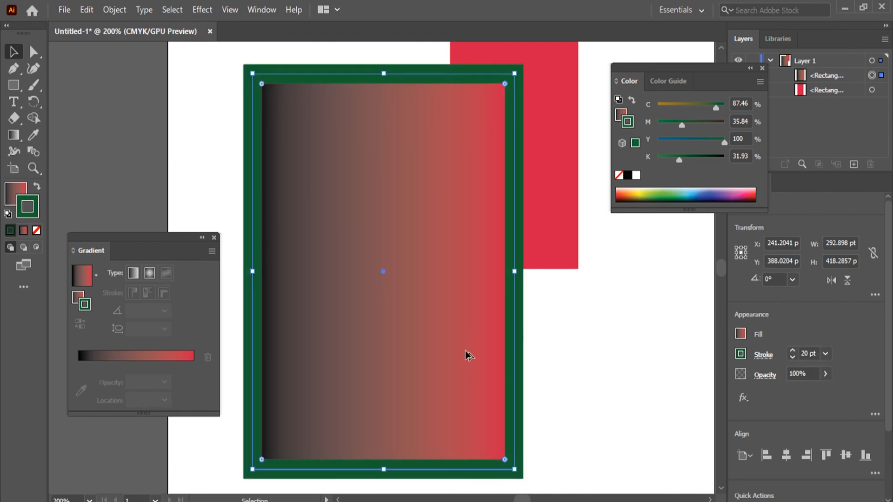
scroll(466, 353, down, 1)
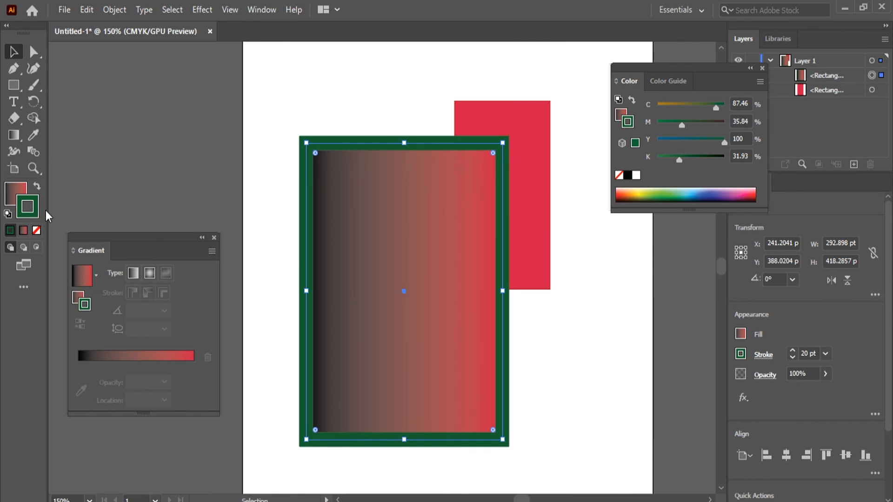
Step: Give the rectangle's stroke a gradient, reverse it, and try it along the stroke before applying it across the stroke
click(23, 229)
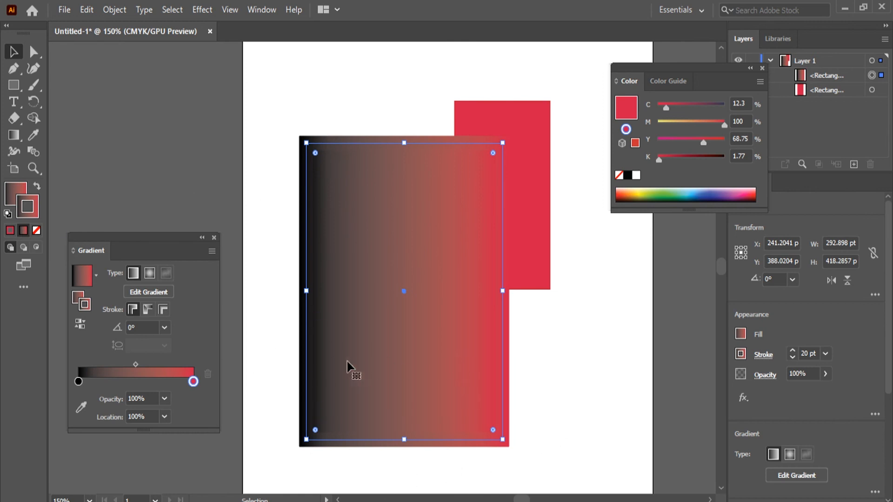
click(80, 324)
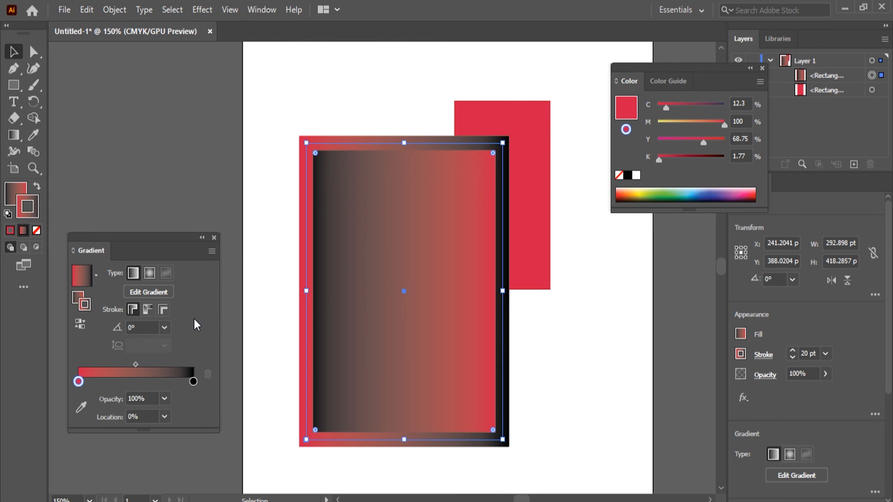
click(148, 310)
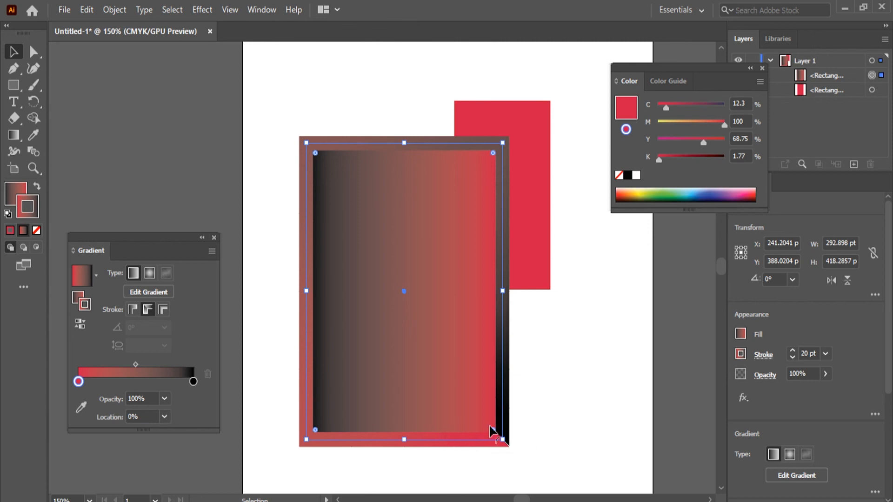
click(163, 309)
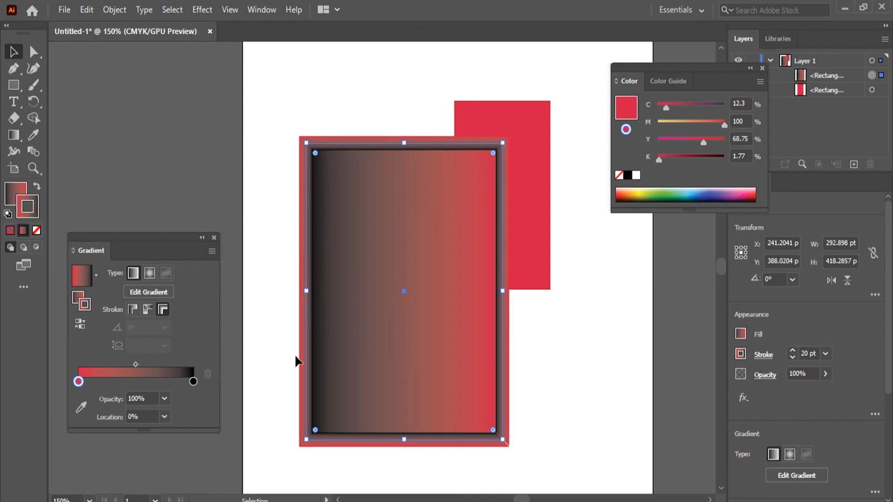
Step: Recolor the stroke gradient's black stop to the lightest gray swatch (K 5%) and deselect the rectangle
click(193, 381)
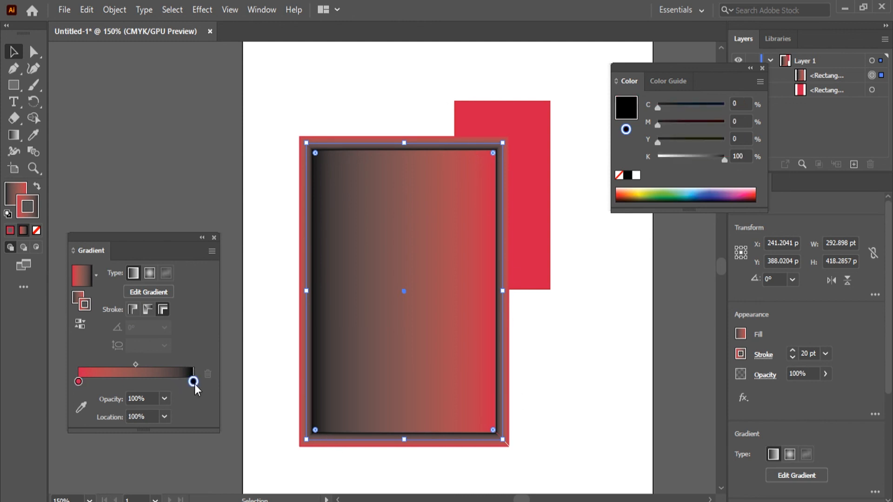
double_click(193, 381)
click(144, 276)
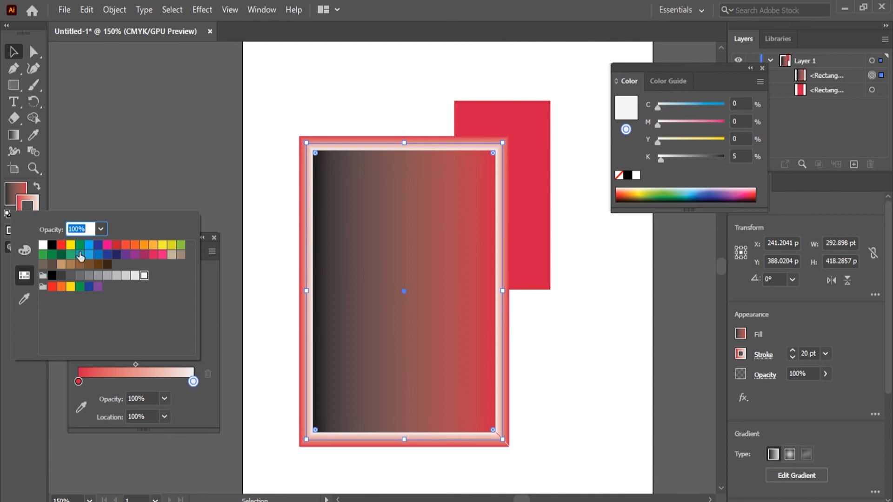
click(183, 136)
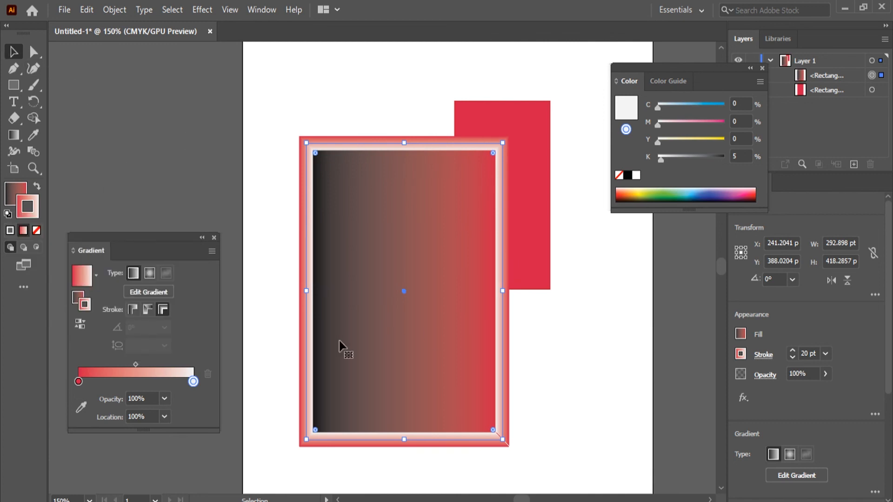
click(275, 303)
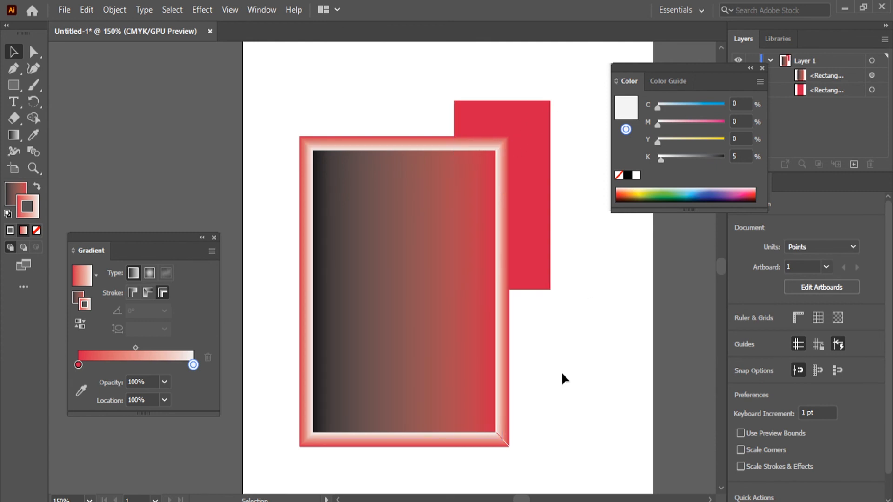
Step: Apply the White, Black preset gradient to the rectangle's stroke
click(96, 277)
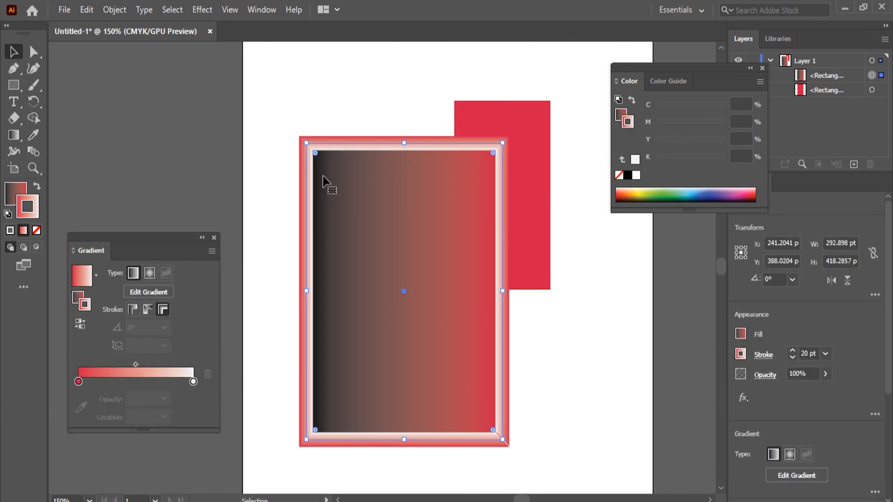
click(97, 274)
click(45, 302)
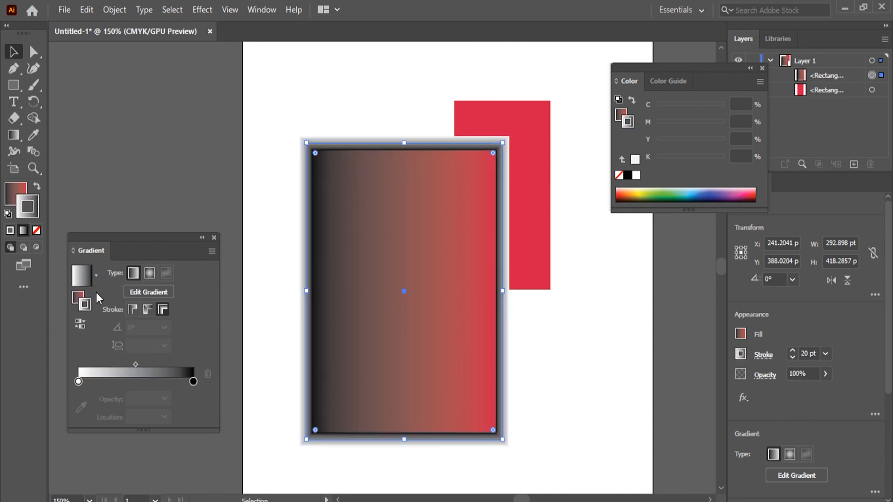
click(95, 283)
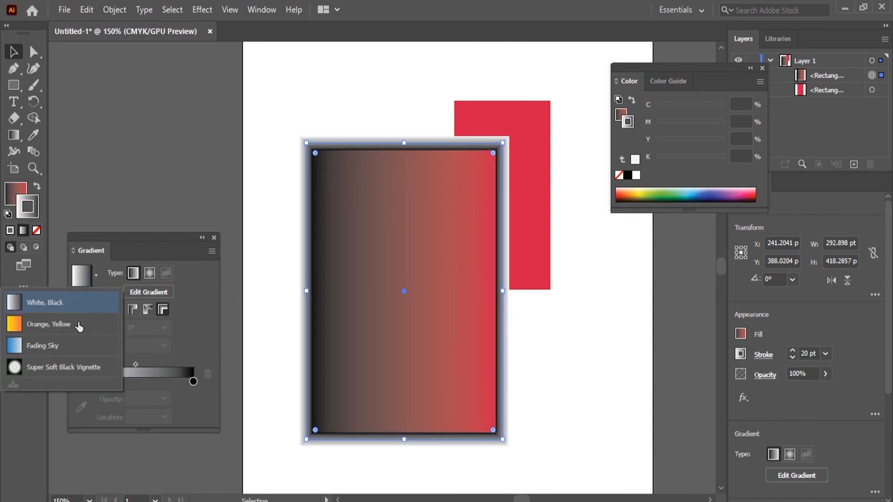
click(404, 267)
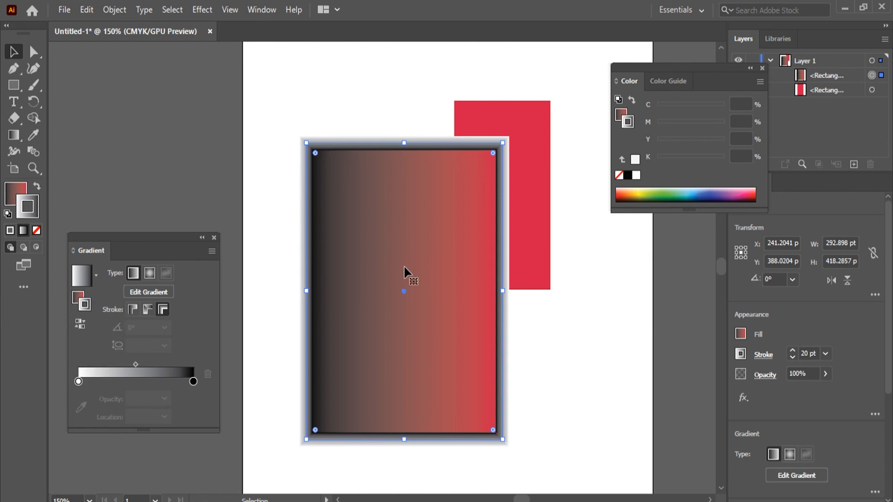
Step: Change the rectangle's stroke from a gradient to a solid light gray color
click(9, 199)
click(34, 207)
click(8, 230)
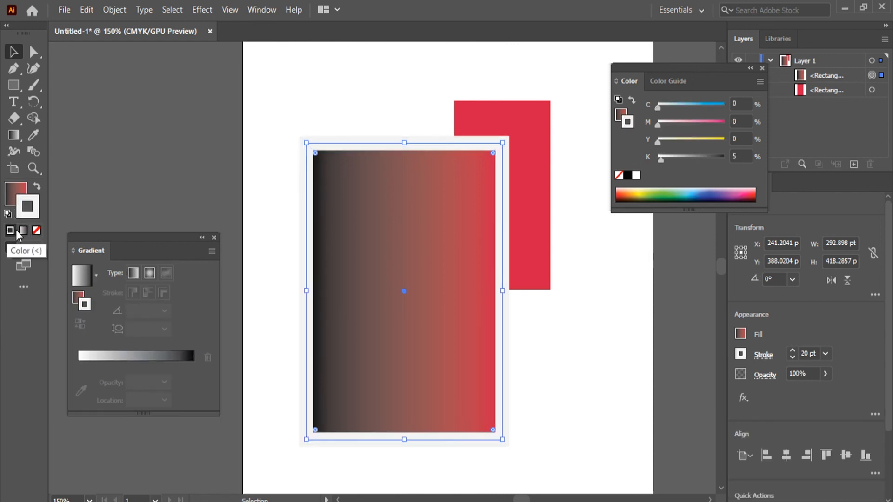
Step: Try the Orange, Yellow and Fading Sky preset gradients on the rectangle's fill
click(12, 190)
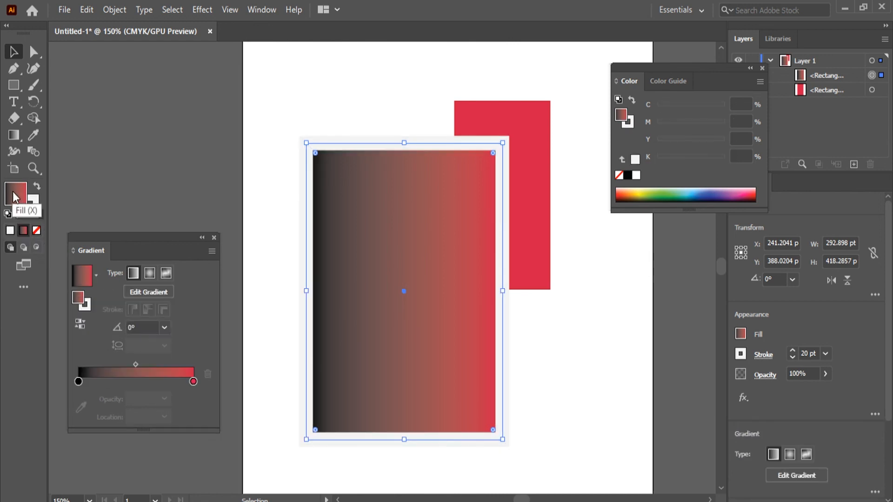
click(95, 273)
click(77, 323)
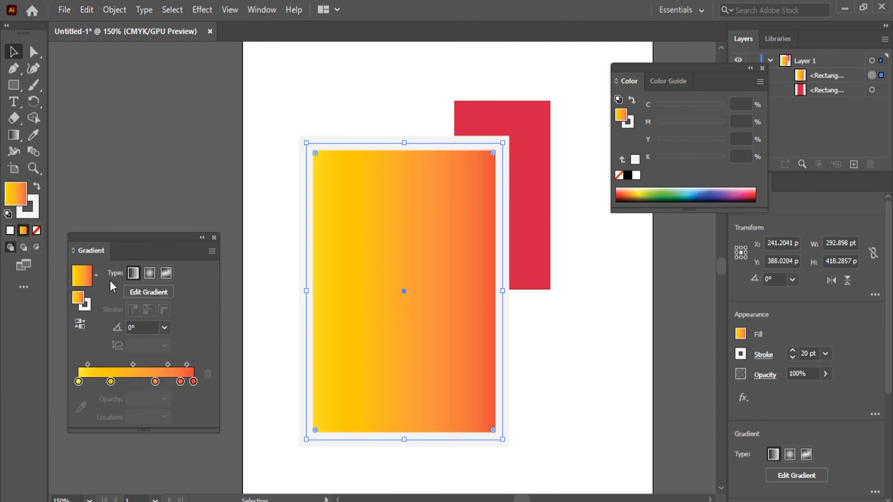
click(95, 274)
click(74, 347)
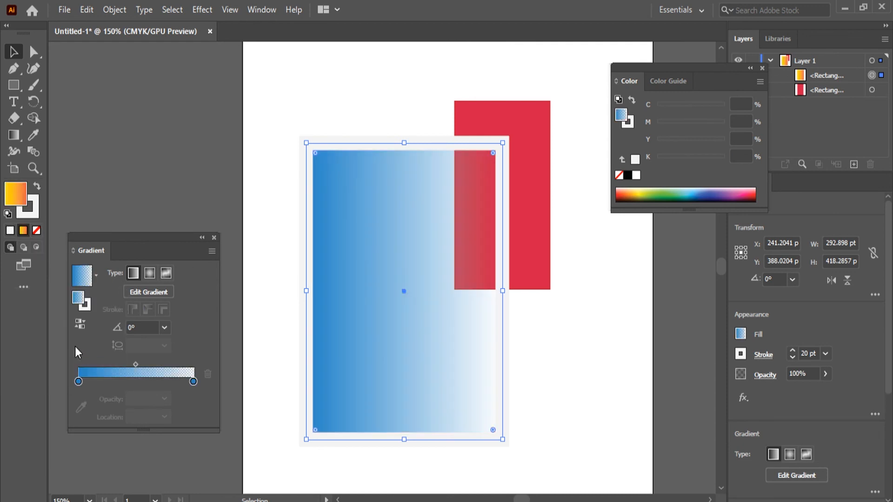
click(272, 195)
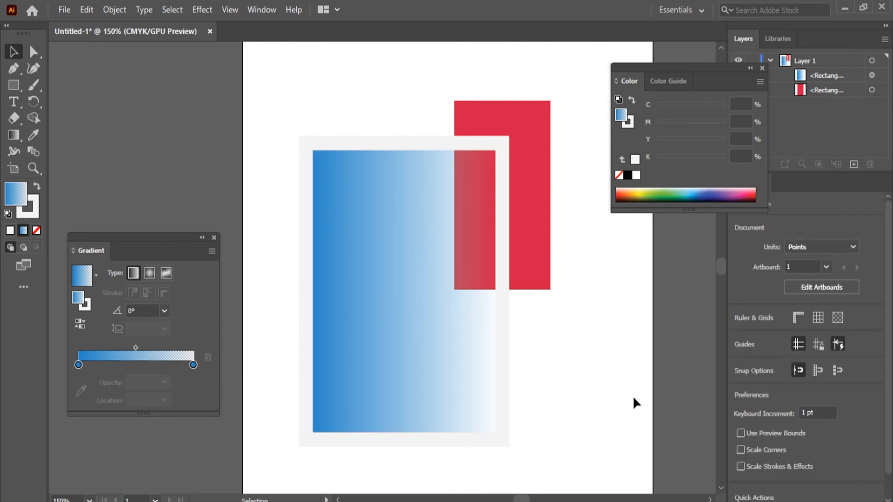
Step: Apply the Super Soft Black Vignette preset gradient to the rectangle's fill and deselect it
click(95, 275)
click(77, 371)
click(472, 373)
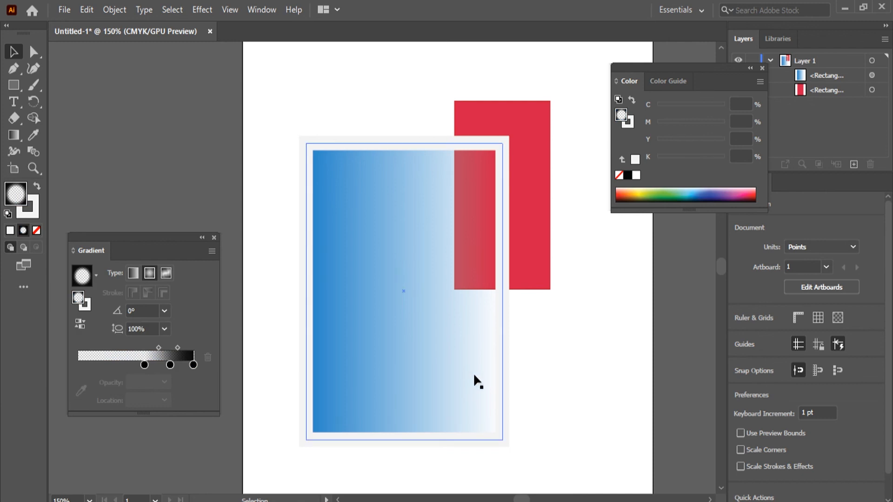
click(392, 291)
click(96, 276)
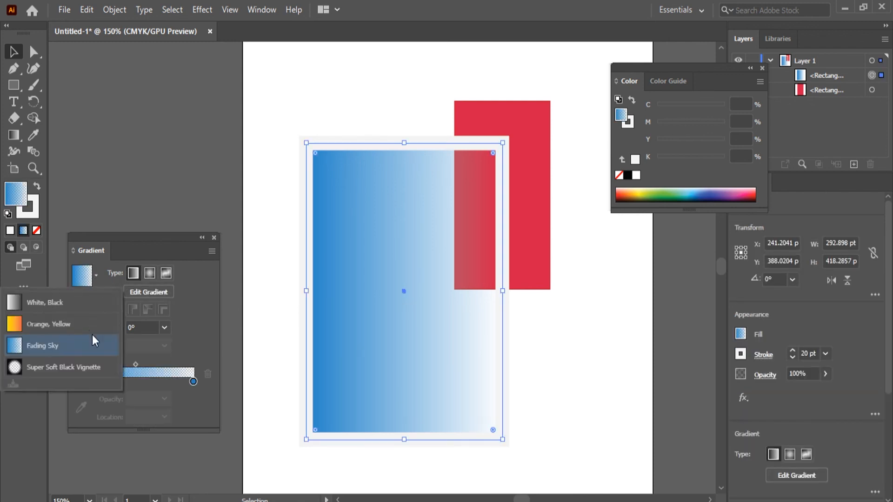
click(76, 371)
click(274, 270)
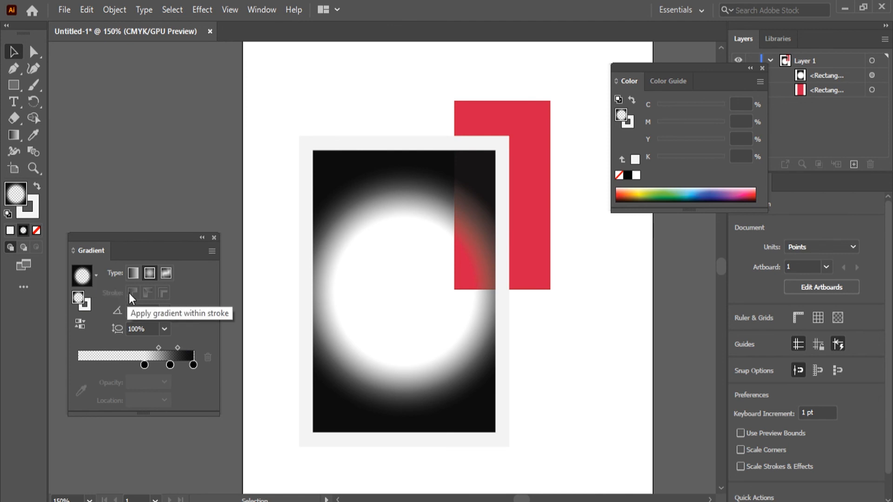
Step: Move the vignette gradient's transparent stop to about 17% location and color it yellow (C 0, M 10, Y 95, K 0)
click(96, 276)
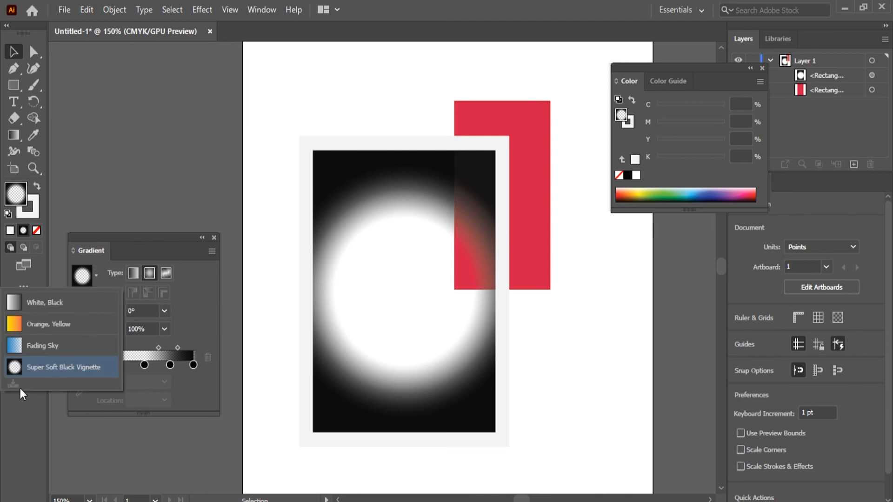
click(199, 301)
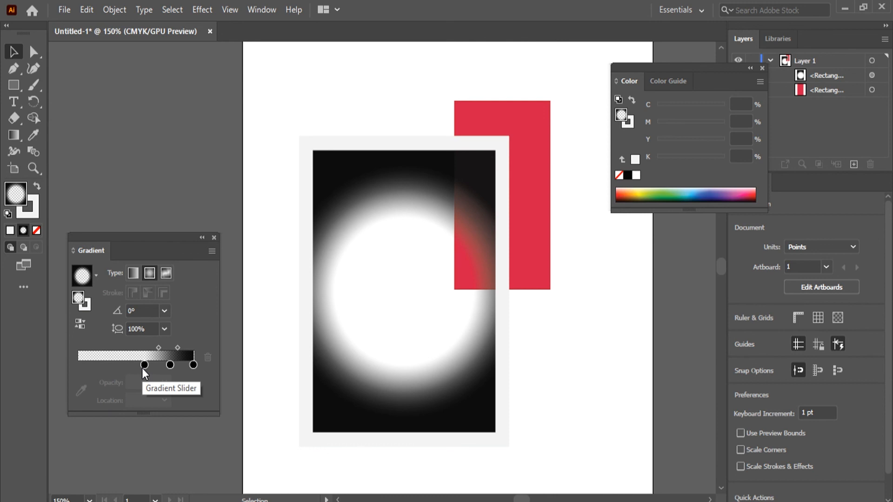
drag(148, 363, 97, 367)
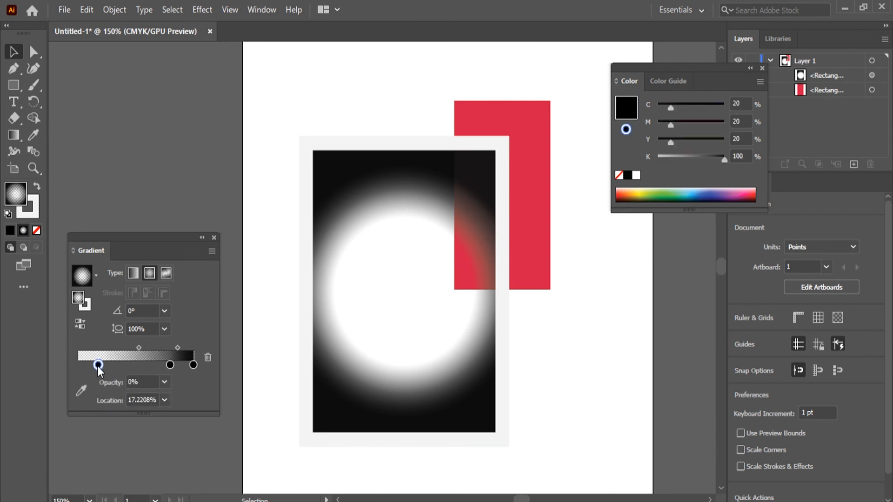
double_click(97, 366)
click(70, 272)
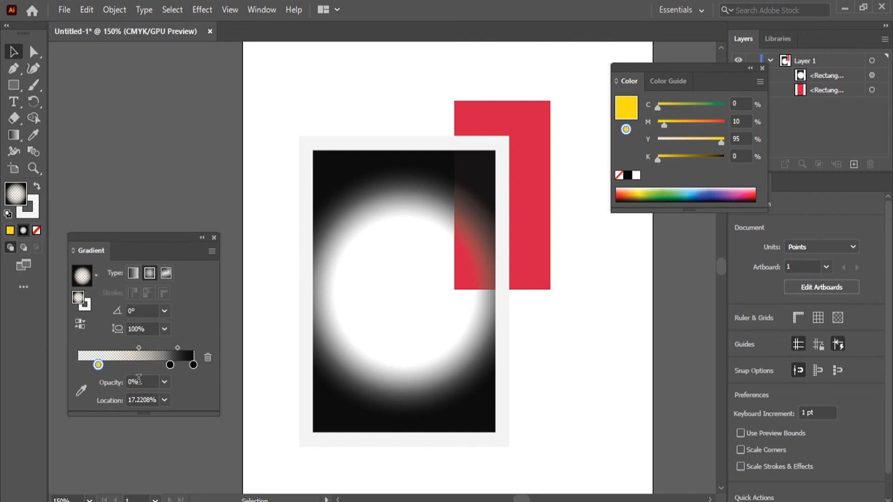
Step: Raise the yellow gradient stop's opacity to 80% and then to 100%
click(164, 382)
click(179, 338)
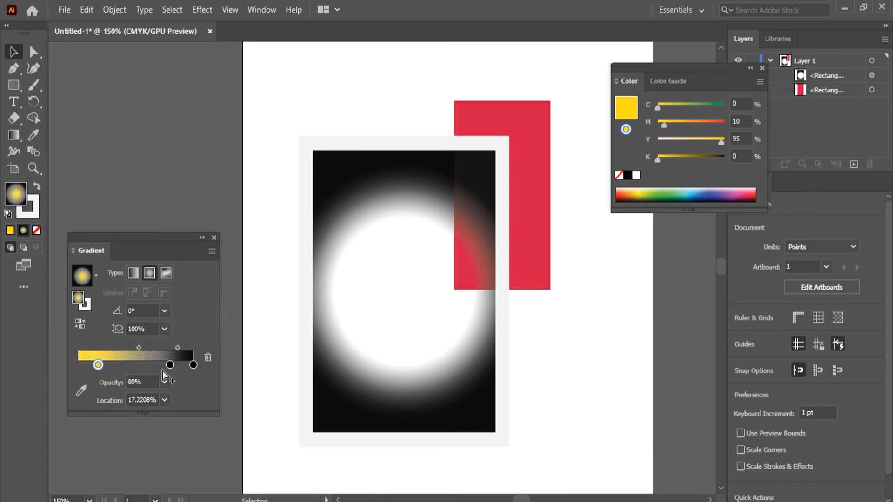
click(165, 382)
click(179, 368)
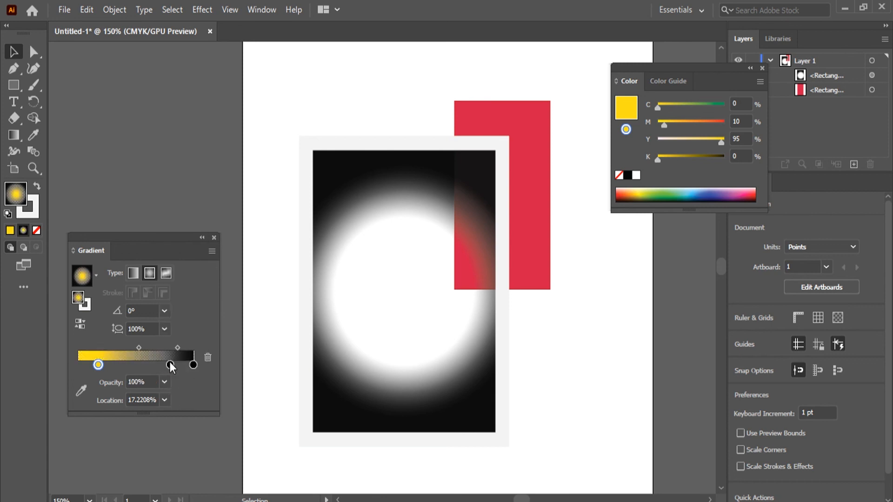
Step: Try 40% opacity on the middle black stop, set it to 100%, and set the end black stop to 100% opacity
click(170, 365)
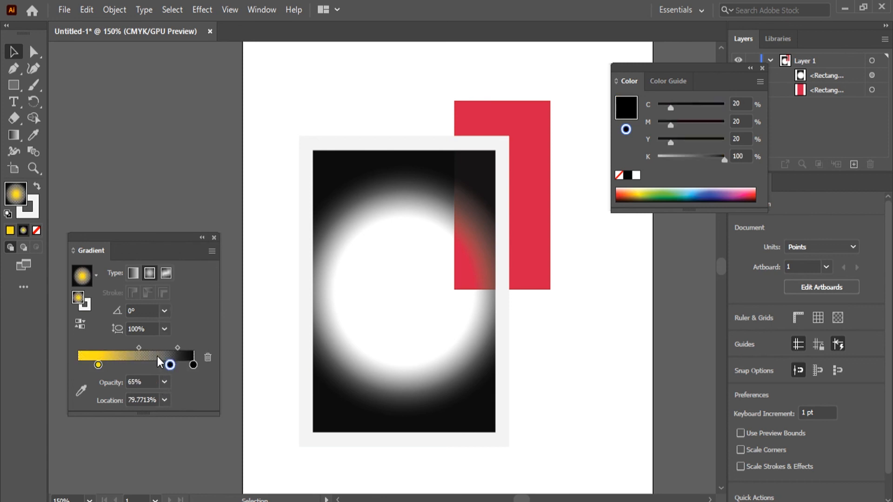
click(165, 385)
click(188, 275)
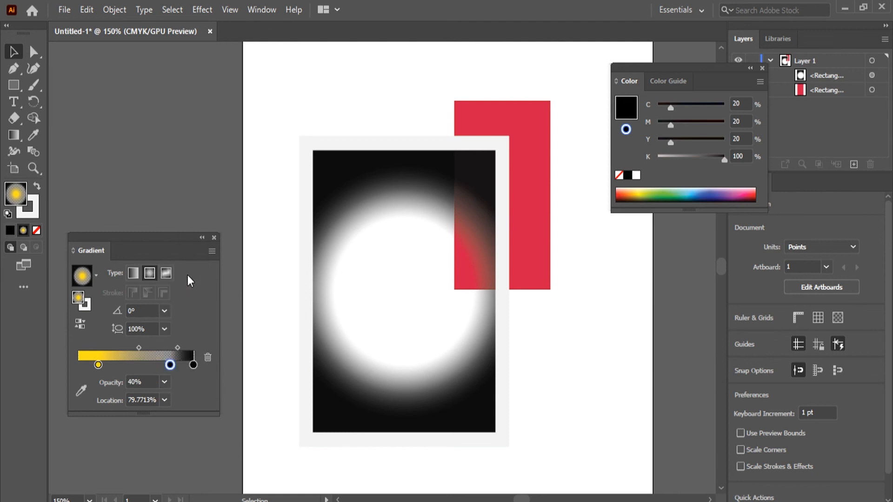
click(164, 382)
click(172, 365)
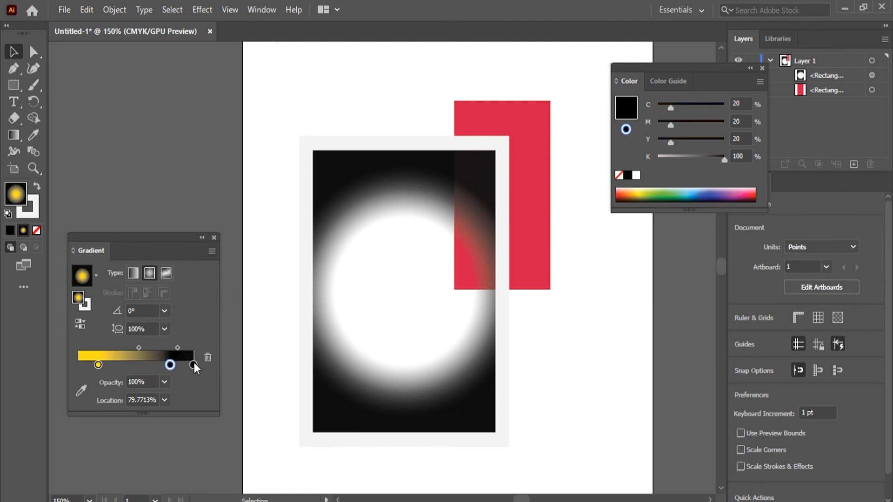
click(193, 365)
click(164, 382)
click(179, 367)
Step: Recolor the gradient's middle black stop to blue (C 85, M 50, Y 0, K 0)
click(170, 365)
double_click(170, 365)
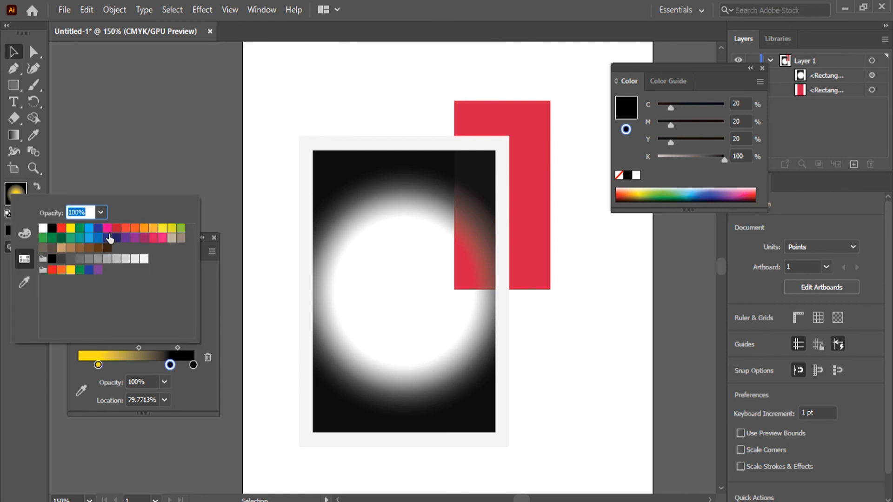
click(99, 238)
click(190, 386)
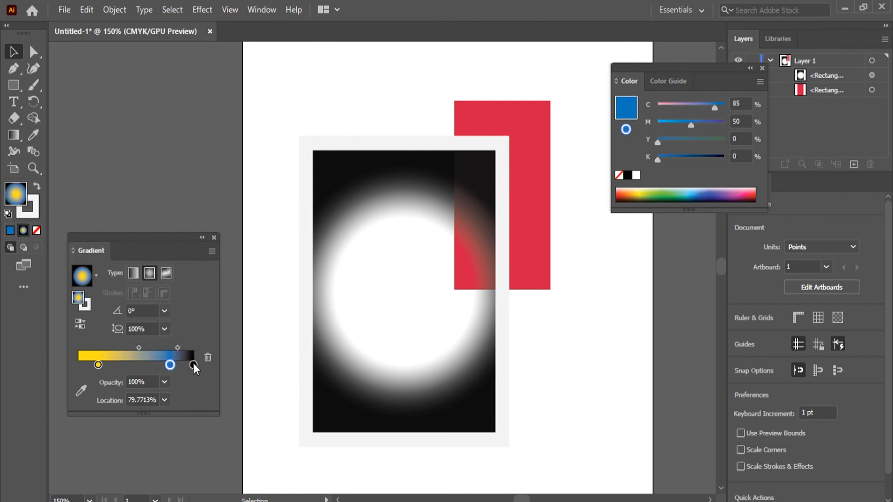
Step: Move the yellow gradient stop to 0% location and the blue stop to the middle of the gradient
click(193, 364)
double_click(194, 363)
click(202, 406)
drag(170, 368, 29, 364)
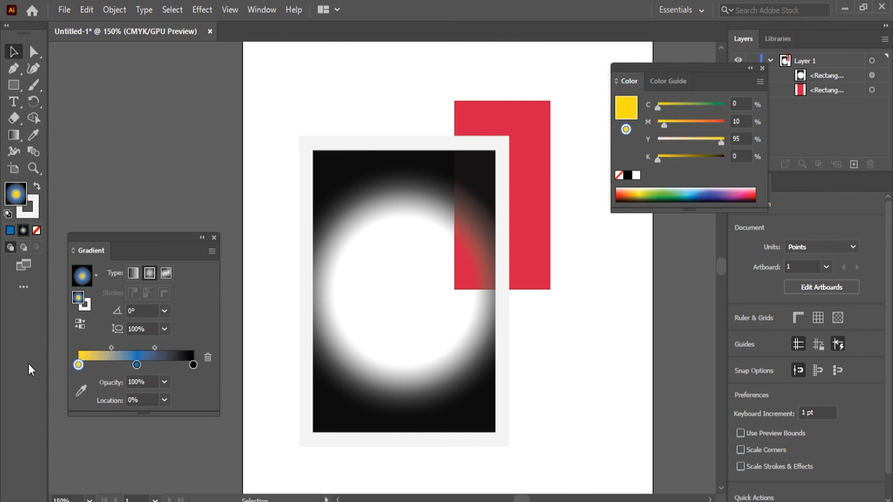
Step: Reorder the stops so yellow follows blue, delete the extra middle blue stop, and move the remaining blue stop to about 1% location
drag(136, 370, 160, 364)
click(137, 365)
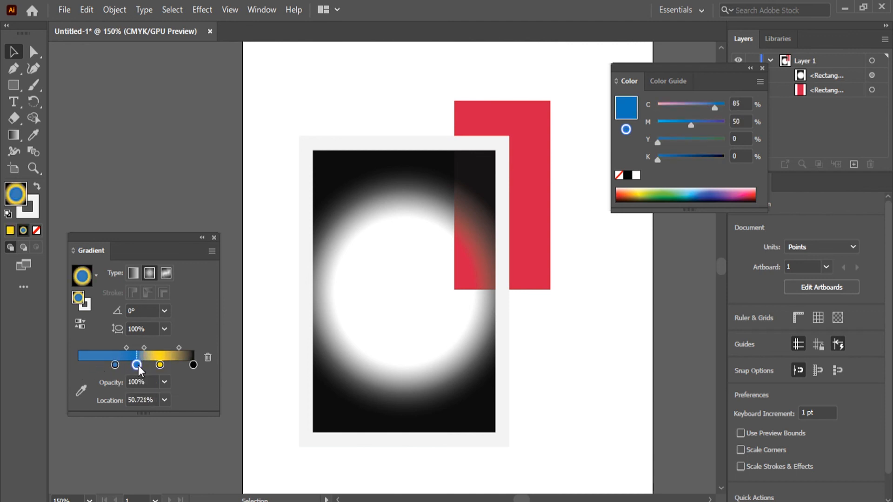
click(208, 358)
drag(115, 364, 77, 365)
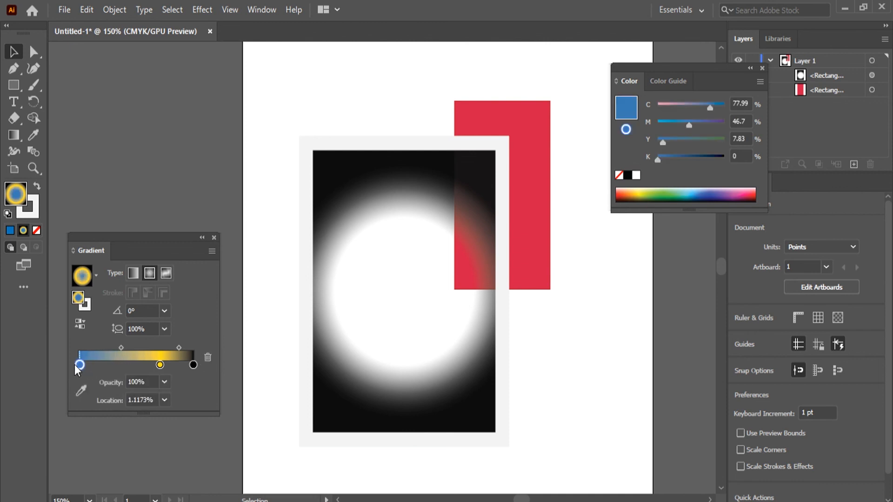
Step: Move the yellow gradient stop to about 51% location and recolor it magenta (C 35, M 100, Y 35, K 10)
drag(159, 365, 137, 365)
double_click(138, 365)
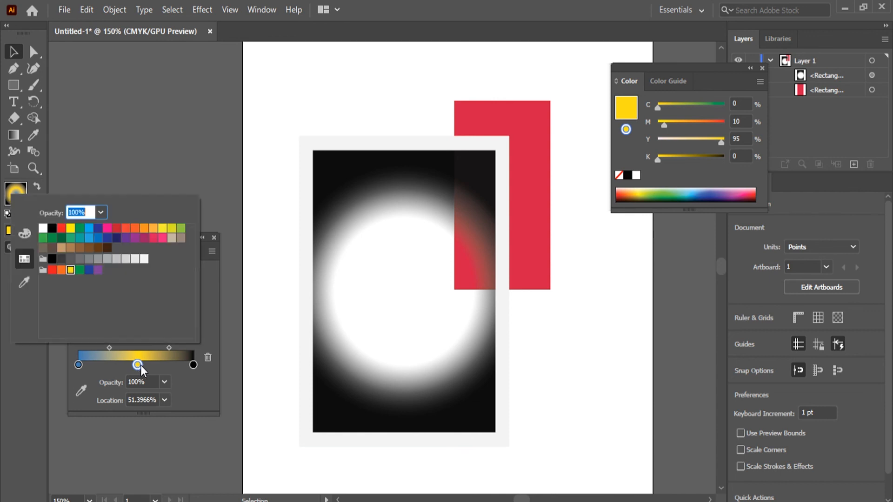
click(143, 238)
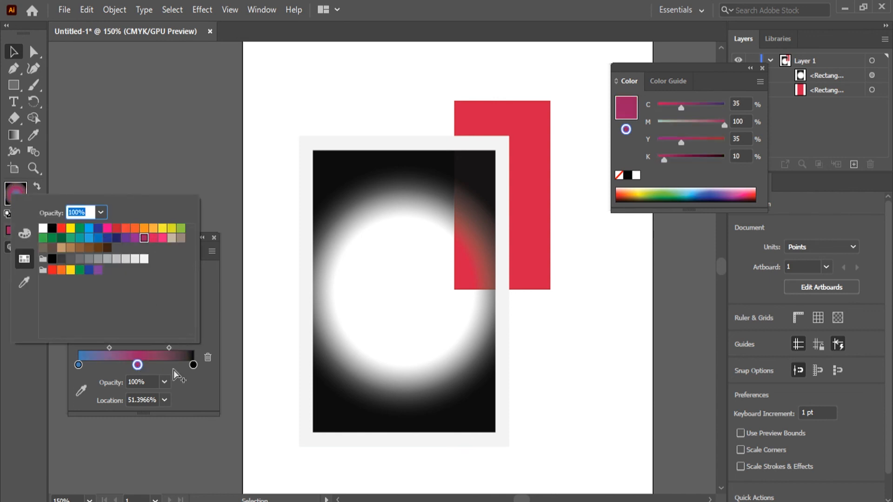
click(198, 394)
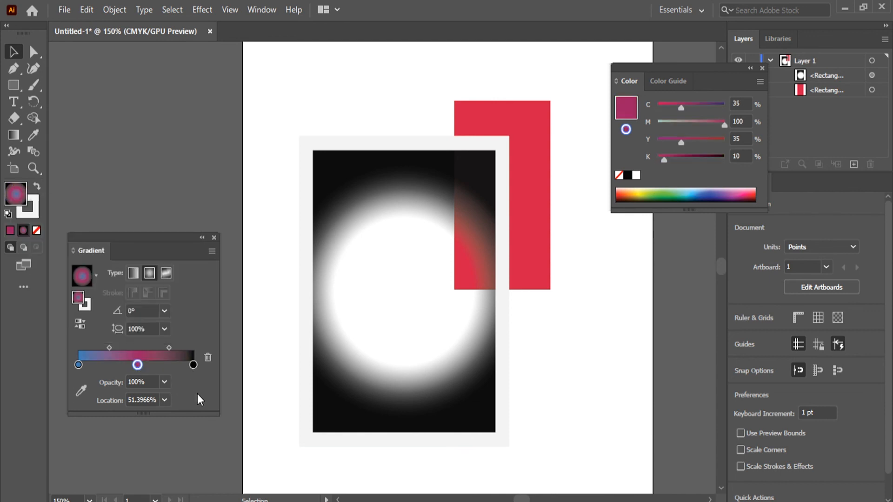
Step: Select the large rectangle with the vignette fill and apply the White, Black preset gradient to it
click(97, 275)
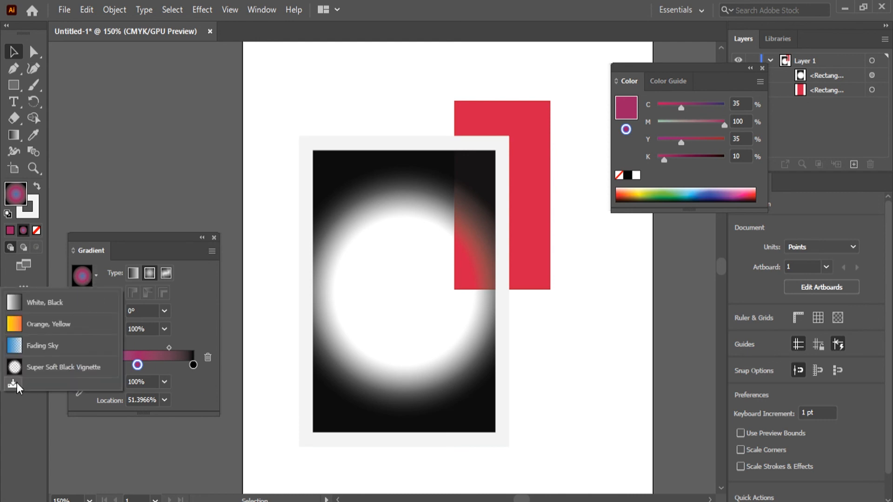
click(182, 395)
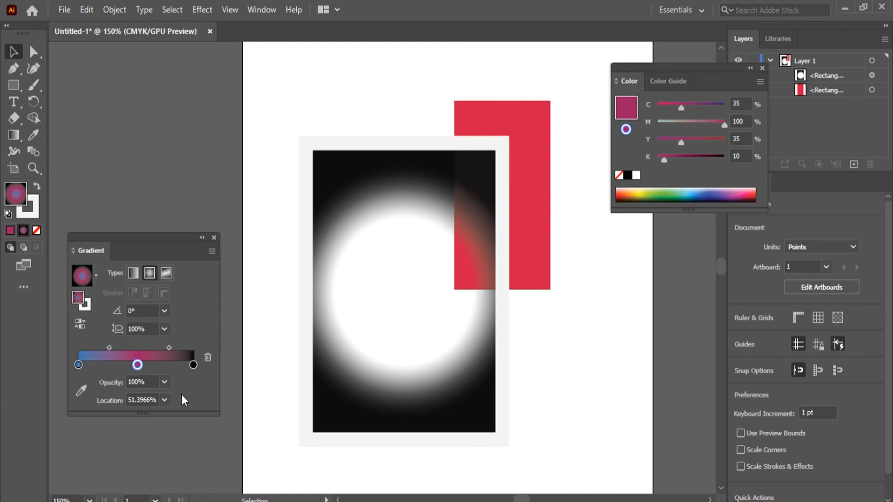
click(382, 344)
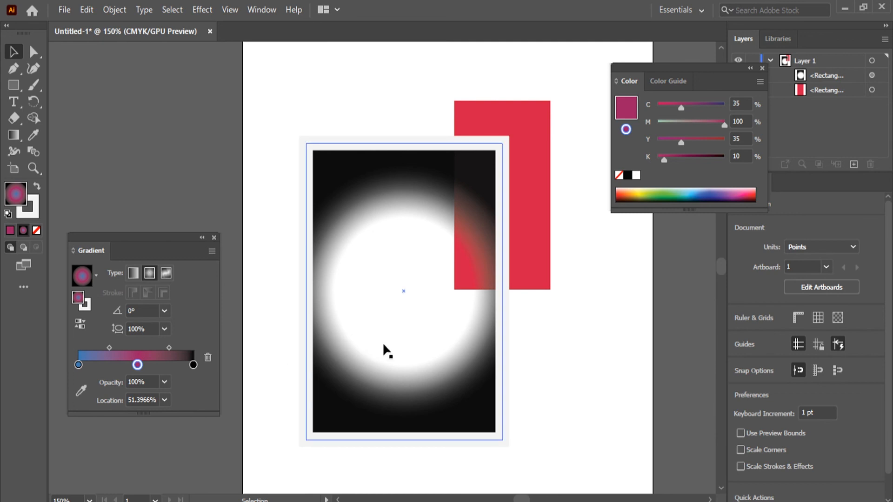
click(95, 278)
click(190, 325)
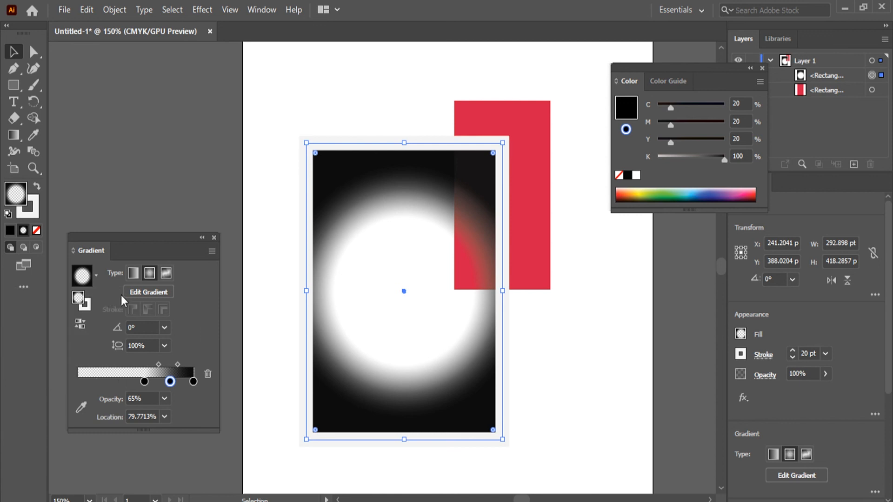
click(95, 278)
click(48, 291)
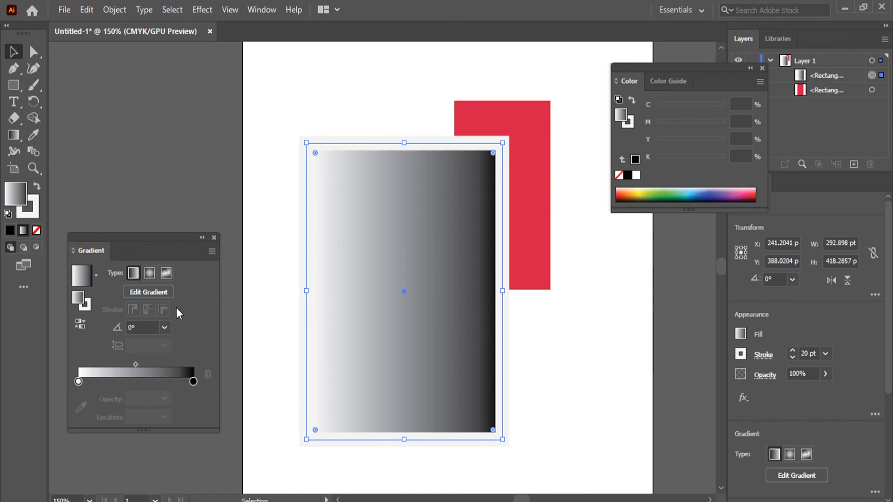
Step: Move the white stop to about 20% location and add a dark blue stop (C 100, M 100, Y 25, K 25) at about 47%
drag(77, 382, 101, 382)
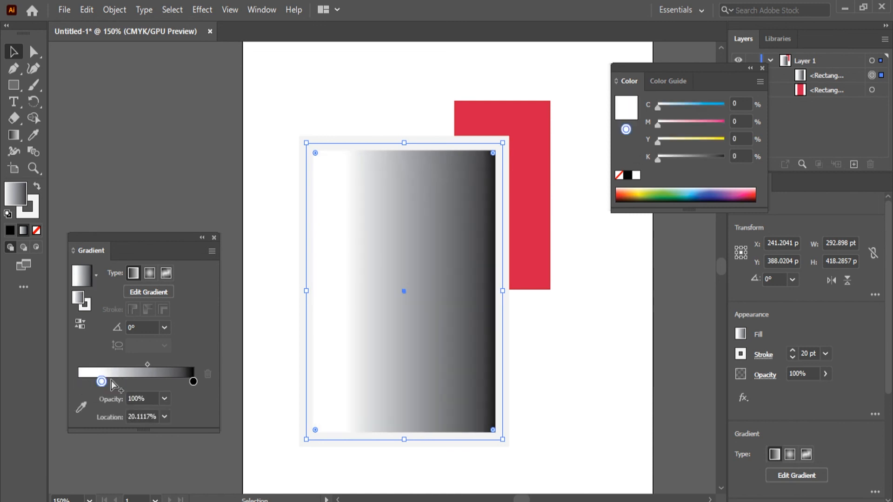
click(132, 382)
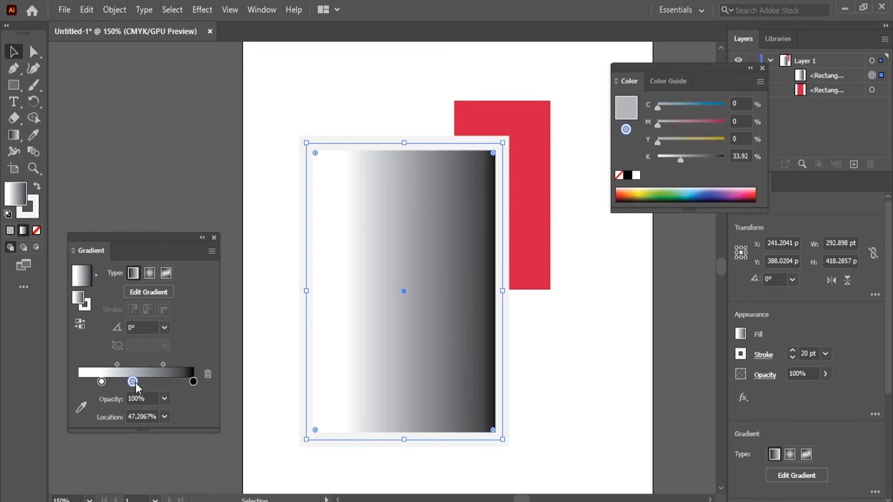
double_click(133, 382)
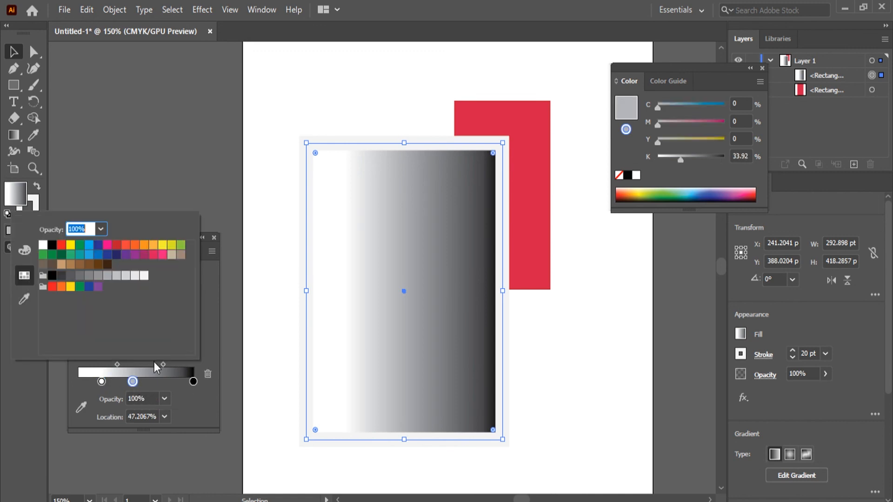
click(117, 254)
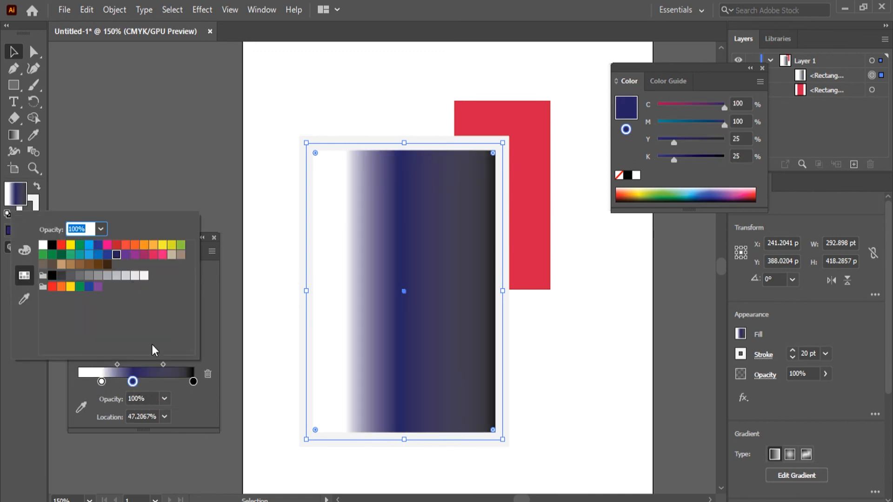
Step: Recolor the white stop blue (C 85, M 50, Y 0, K 0), and move it to about 33% location with the dark blue stop shifted toward black
click(101, 382)
double_click(101, 381)
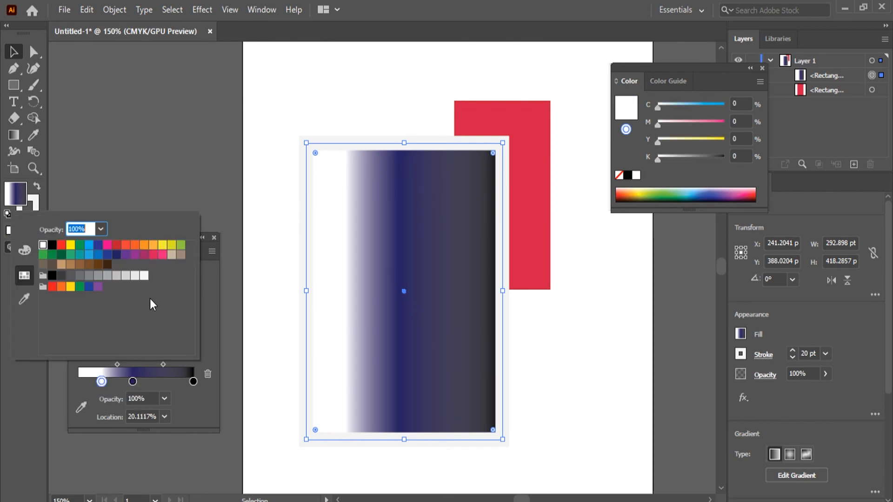
click(98, 255)
click(156, 386)
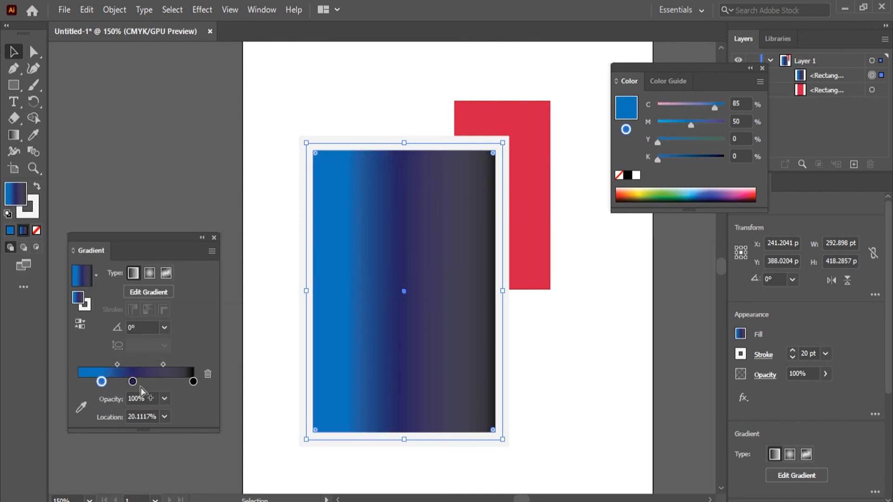
drag(133, 381, 156, 381)
drag(101, 382, 116, 381)
Step: Save the custom blue-to-black gradient as a new preset swatch and apply that preset to the rectangle
click(94, 278)
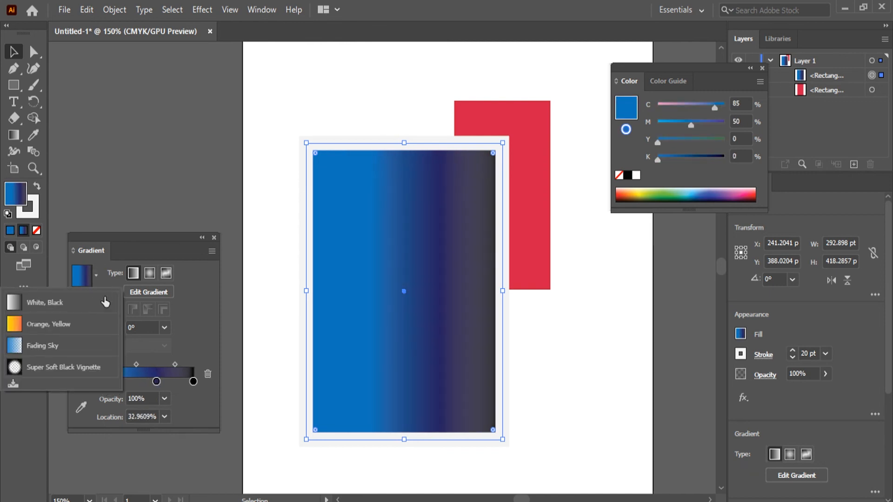
click(11, 384)
click(99, 269)
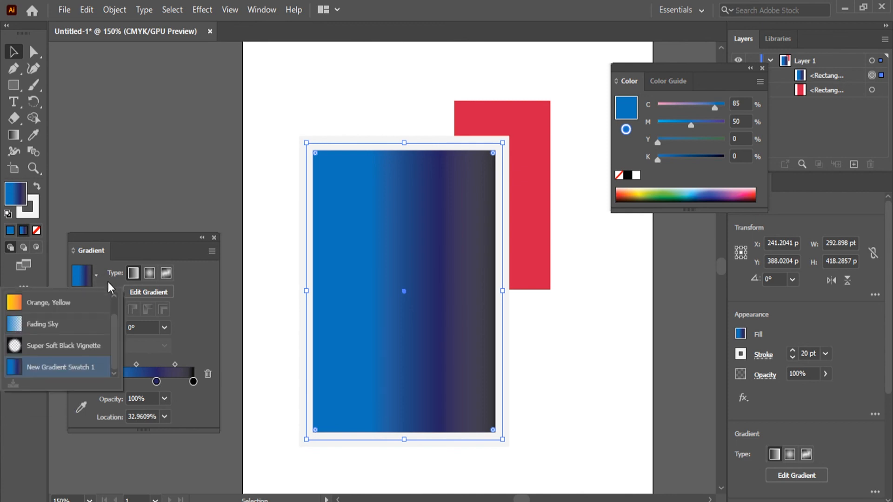
click(86, 367)
click(193, 298)
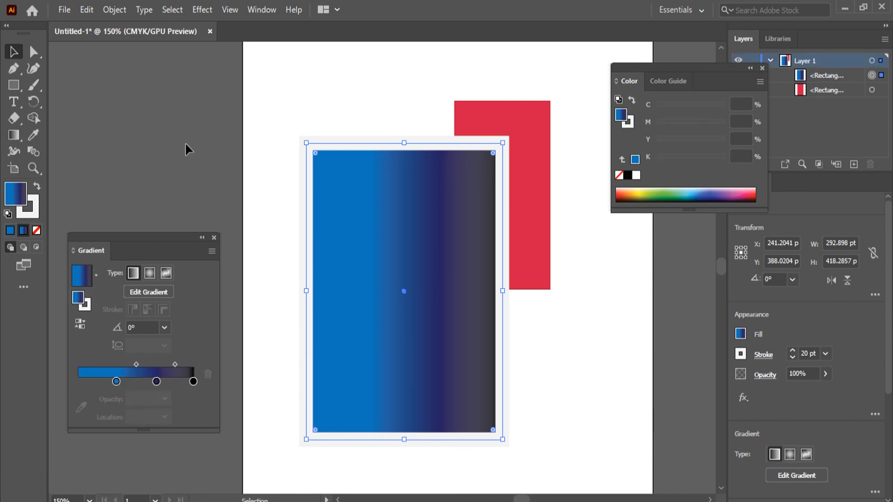
Step: Show the document's swatches, try the brown swirl pattern as the rectangle's fill, and reapply the saved blue gradient swatch
click(261, 8)
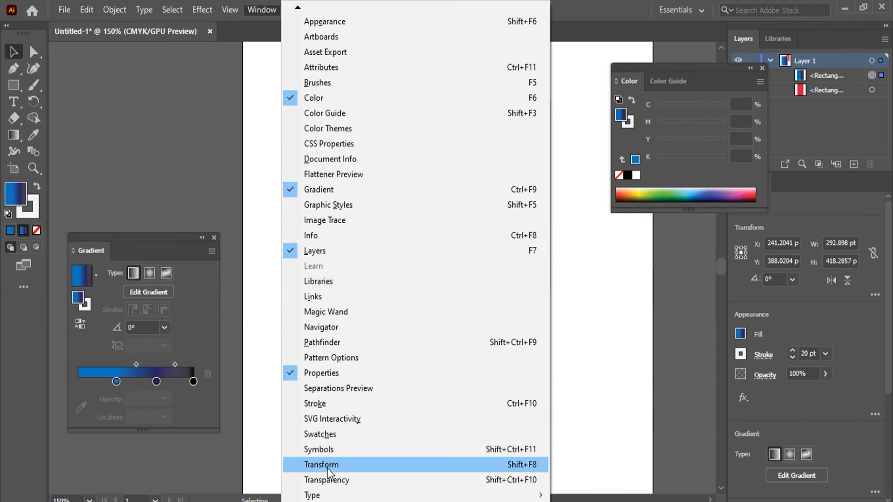
click(328, 436)
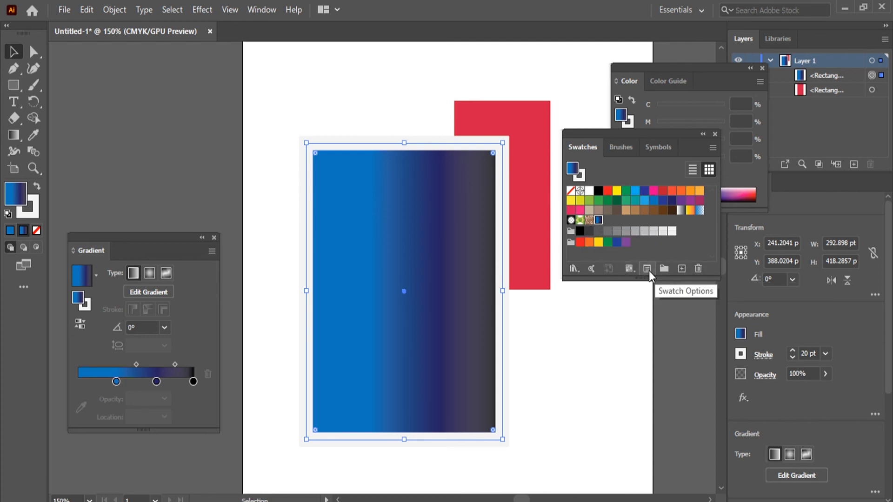
click(589, 221)
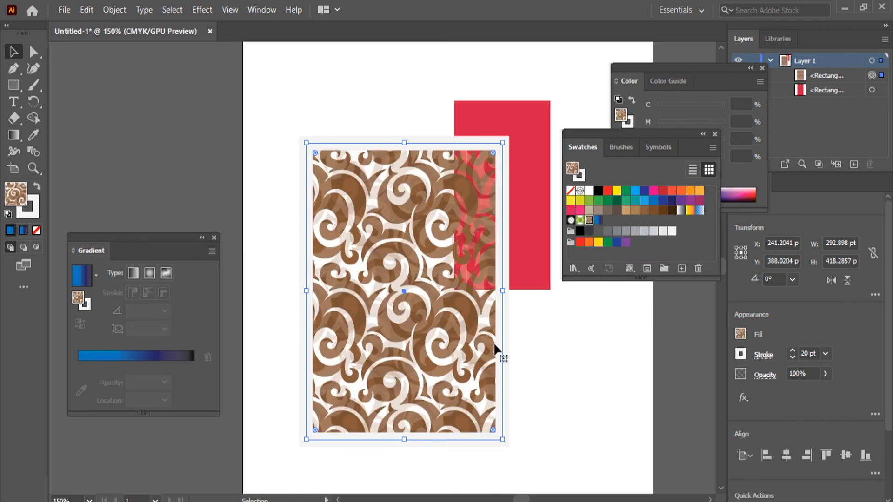
click(598, 220)
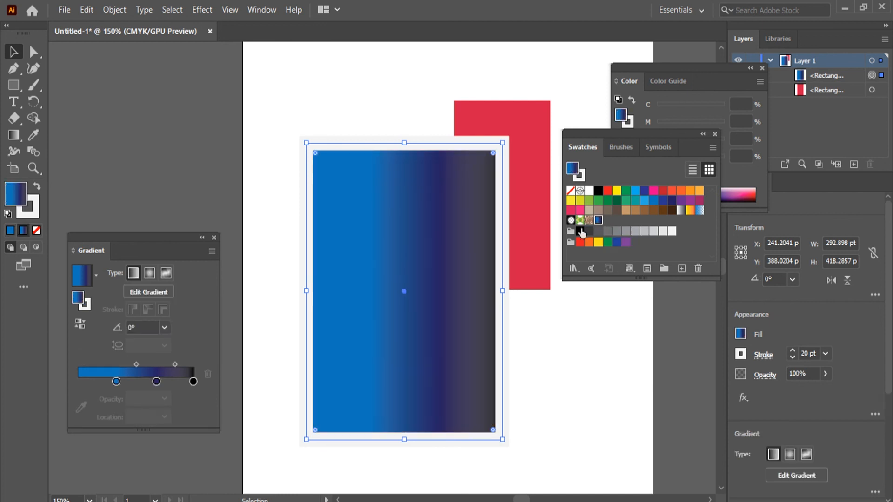
Step: Rename the saved gradient swatch "Blue Purple Black" and check its name in the gradient presets list
click(645, 270)
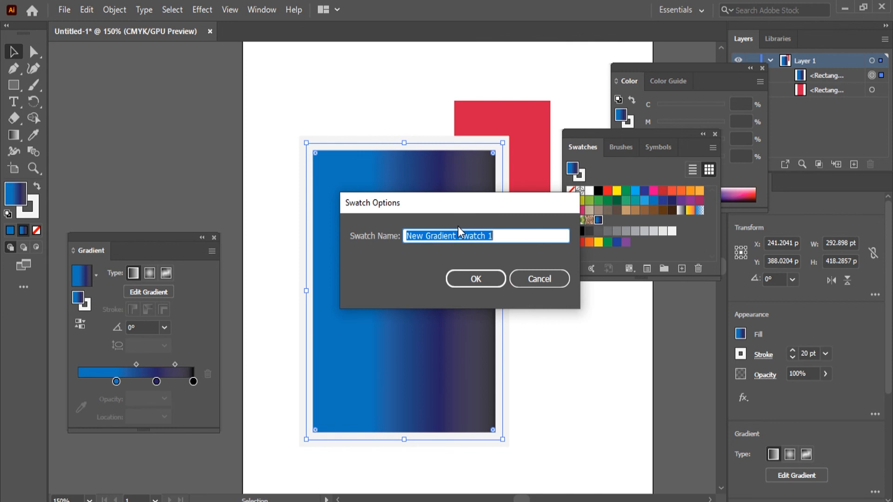
text(Blue Purp)
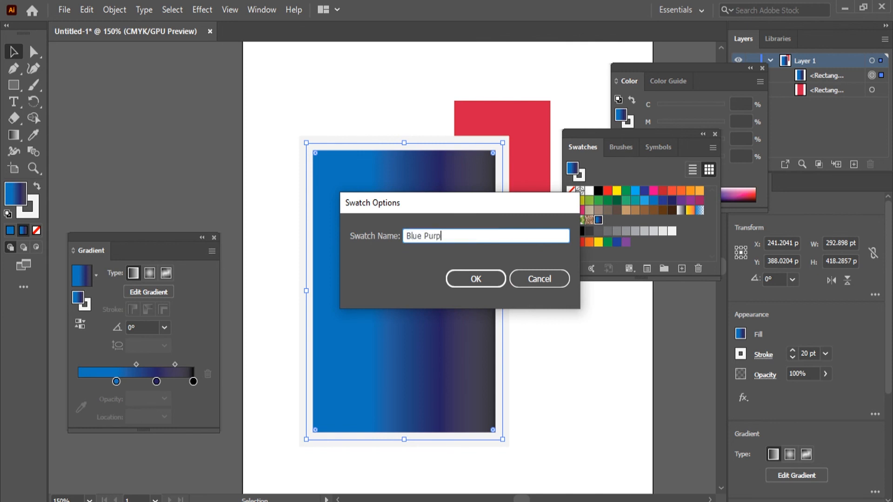
text(le Black)
click(475, 279)
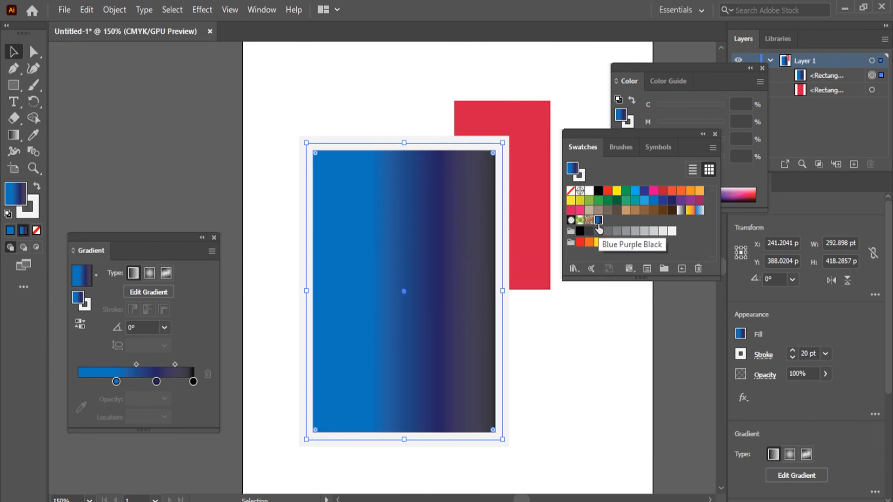
click(96, 274)
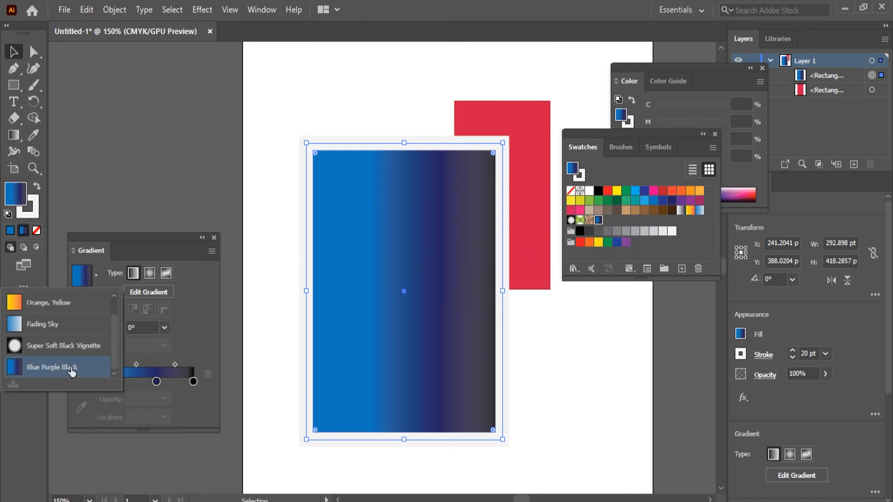
click(194, 311)
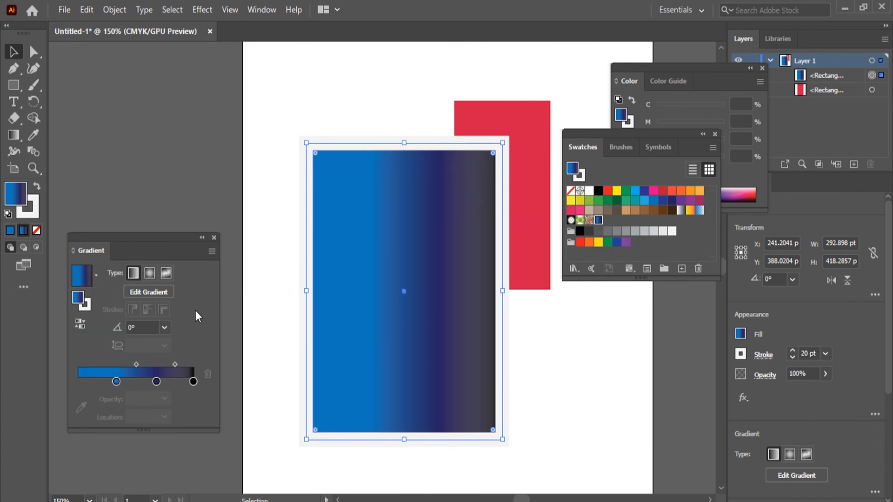